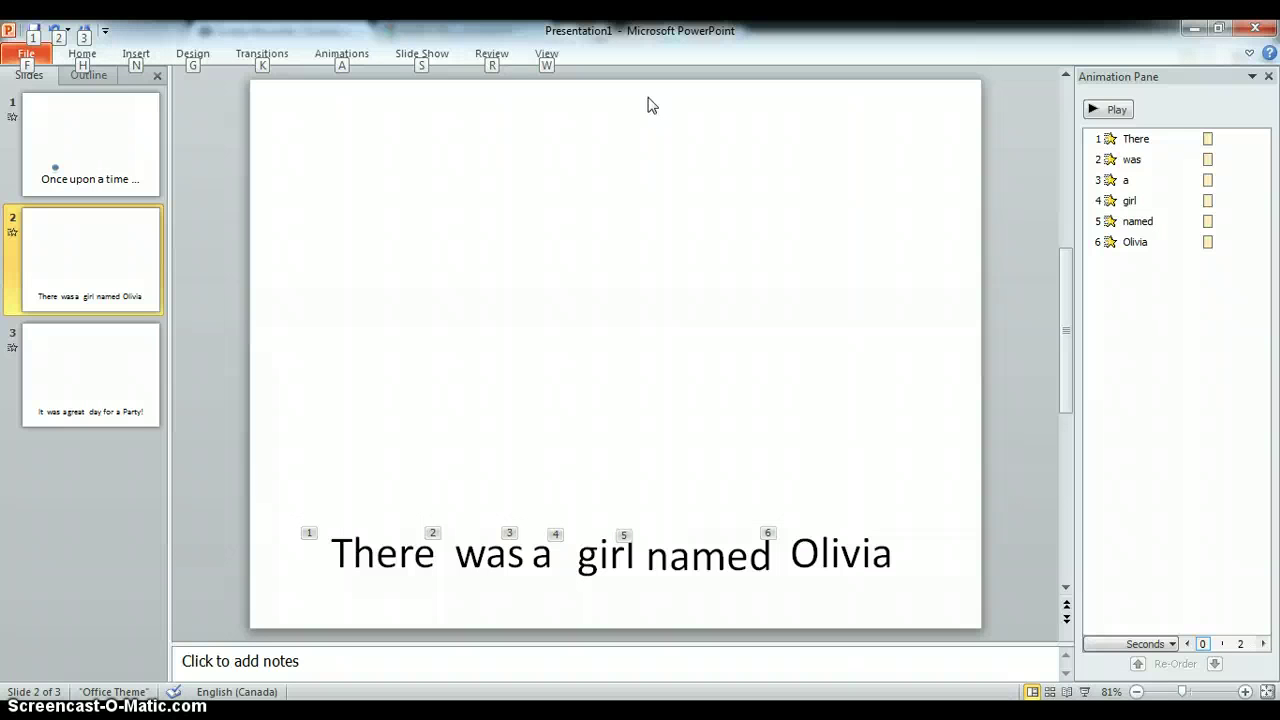
- Preview the ball's motion path animation on the first slide
click(70, 135)
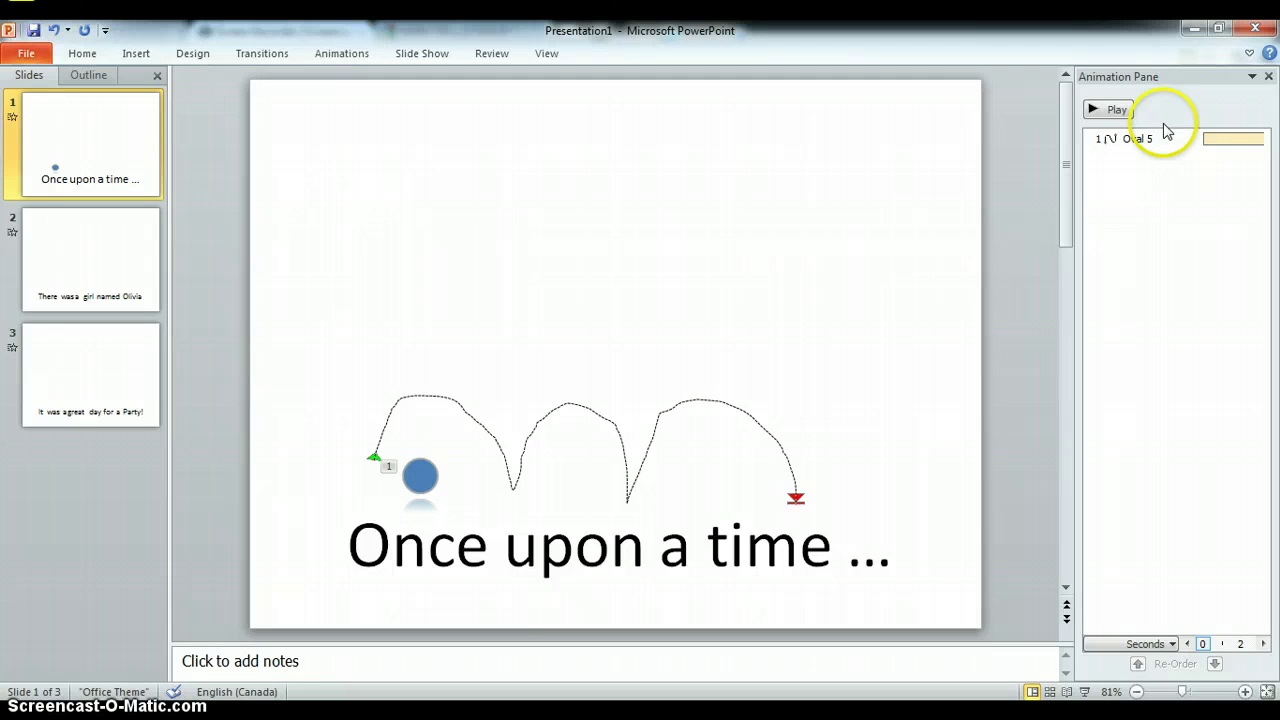
click(1106, 112)
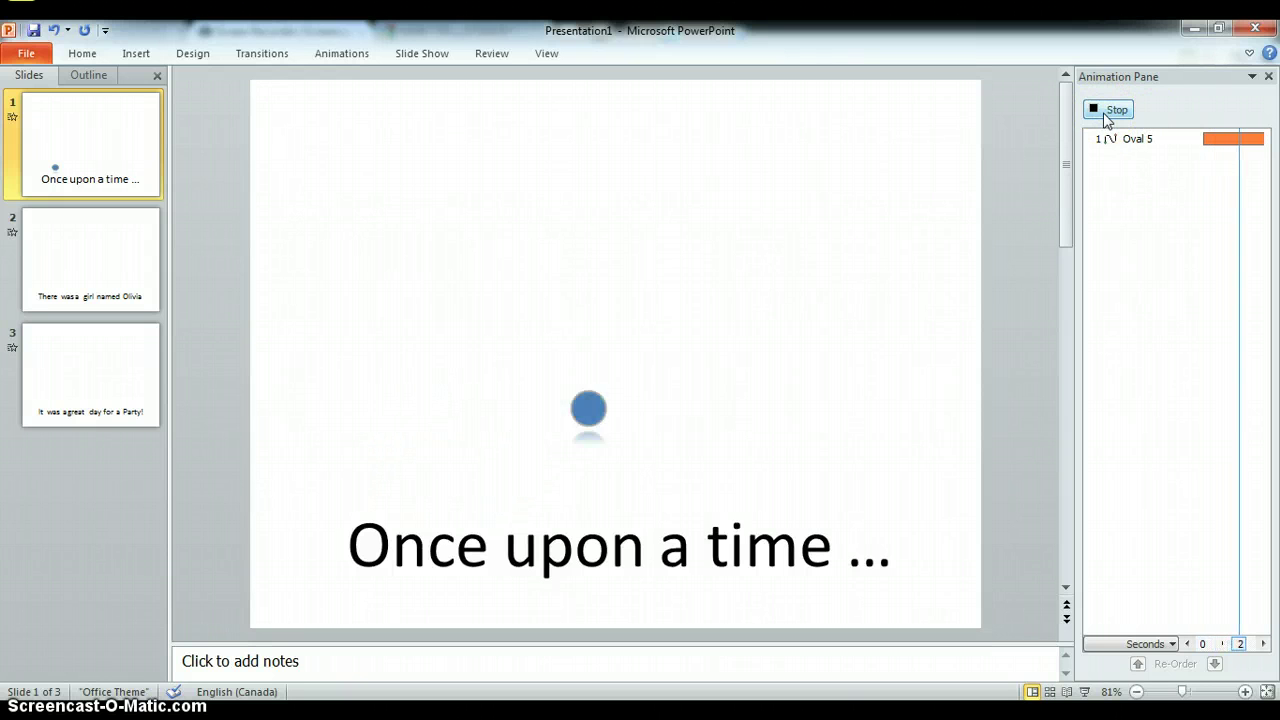
click(1102, 124)
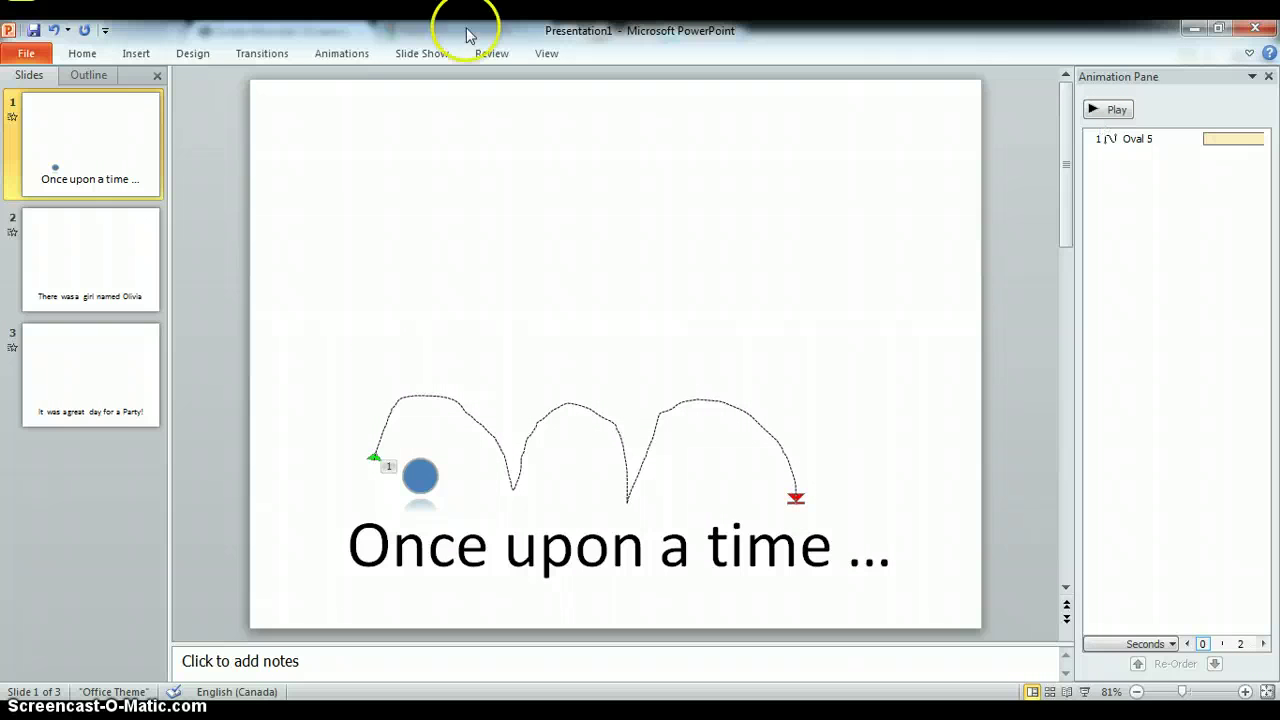
click(96, 148)
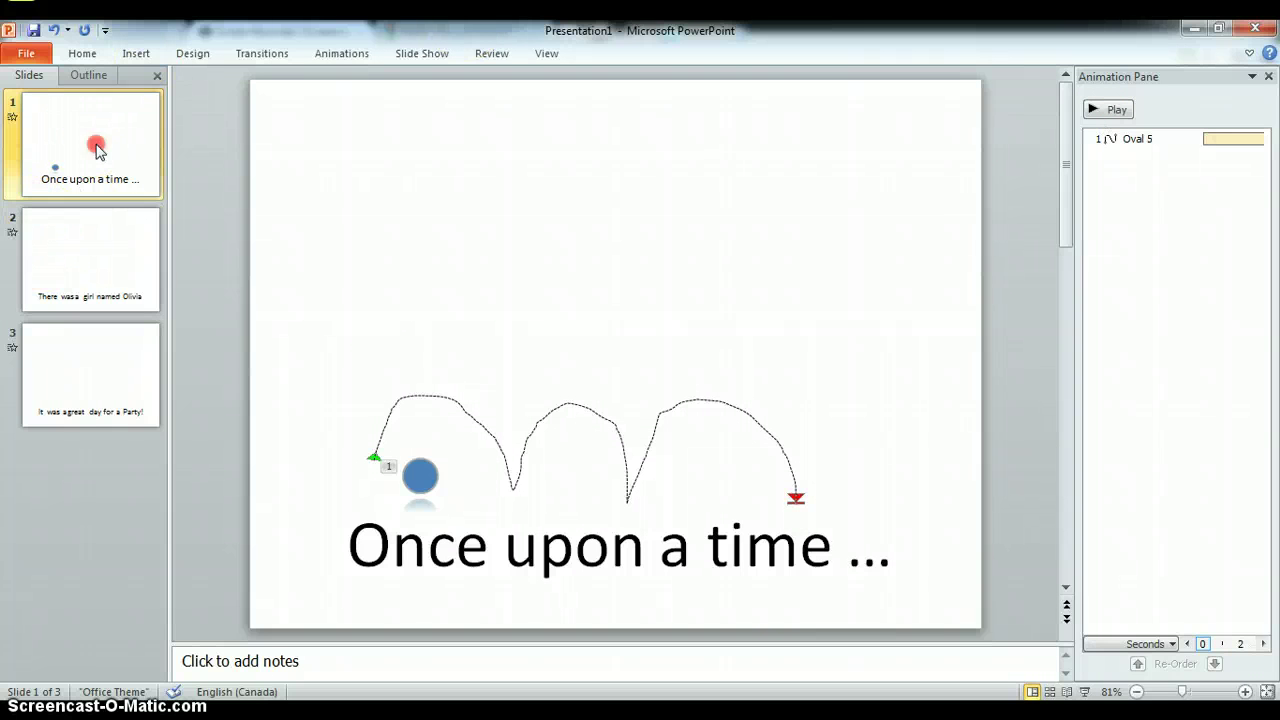
right_click(96, 148)
click(145, 248)
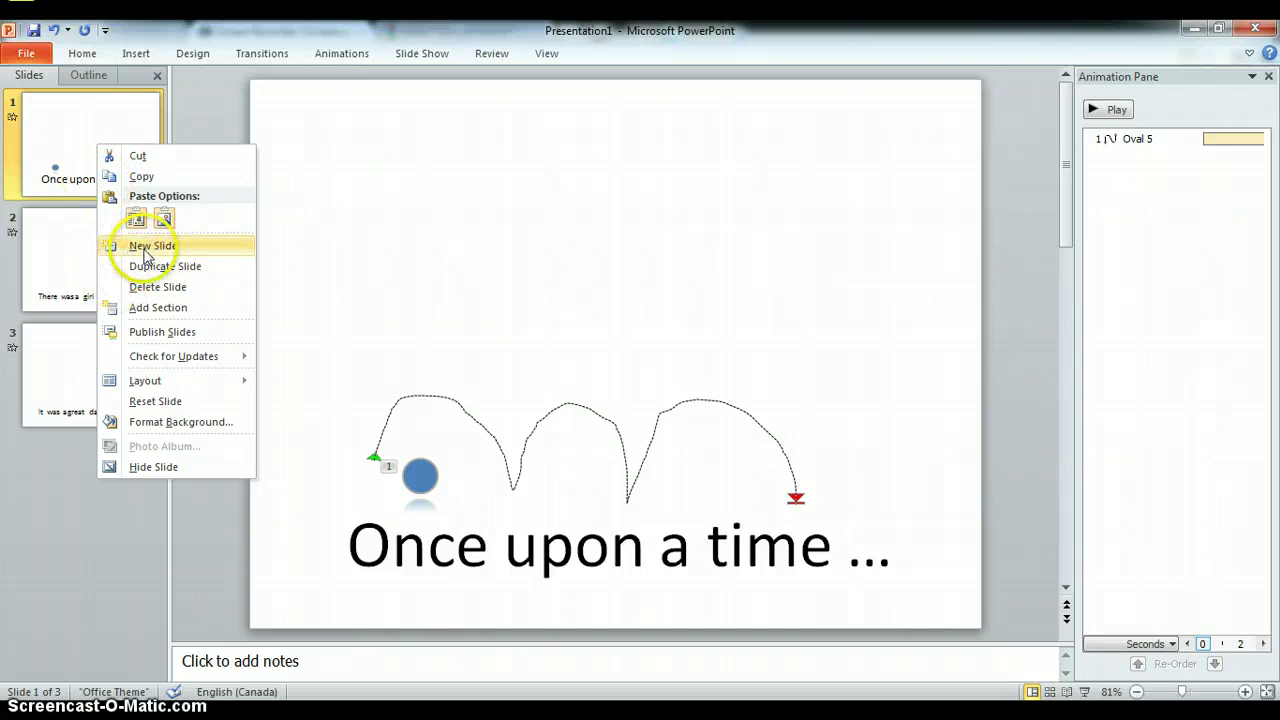
right_click(49, 113)
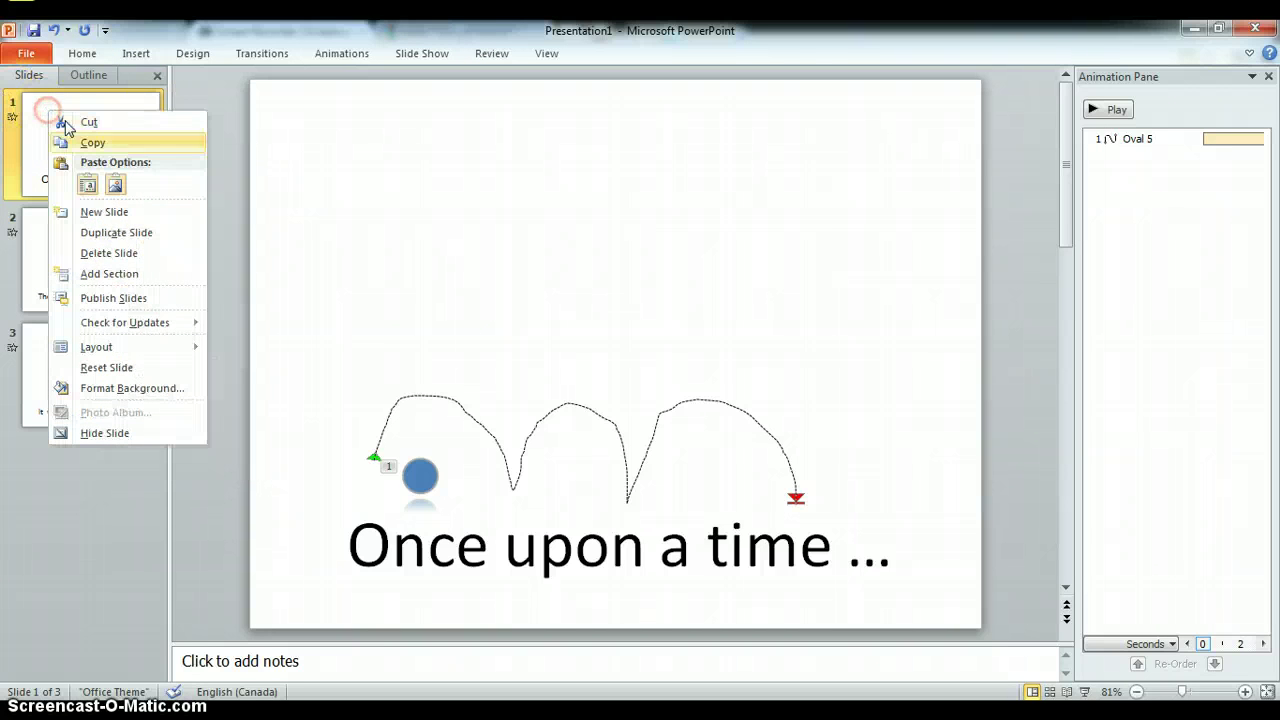
click(123, 252)
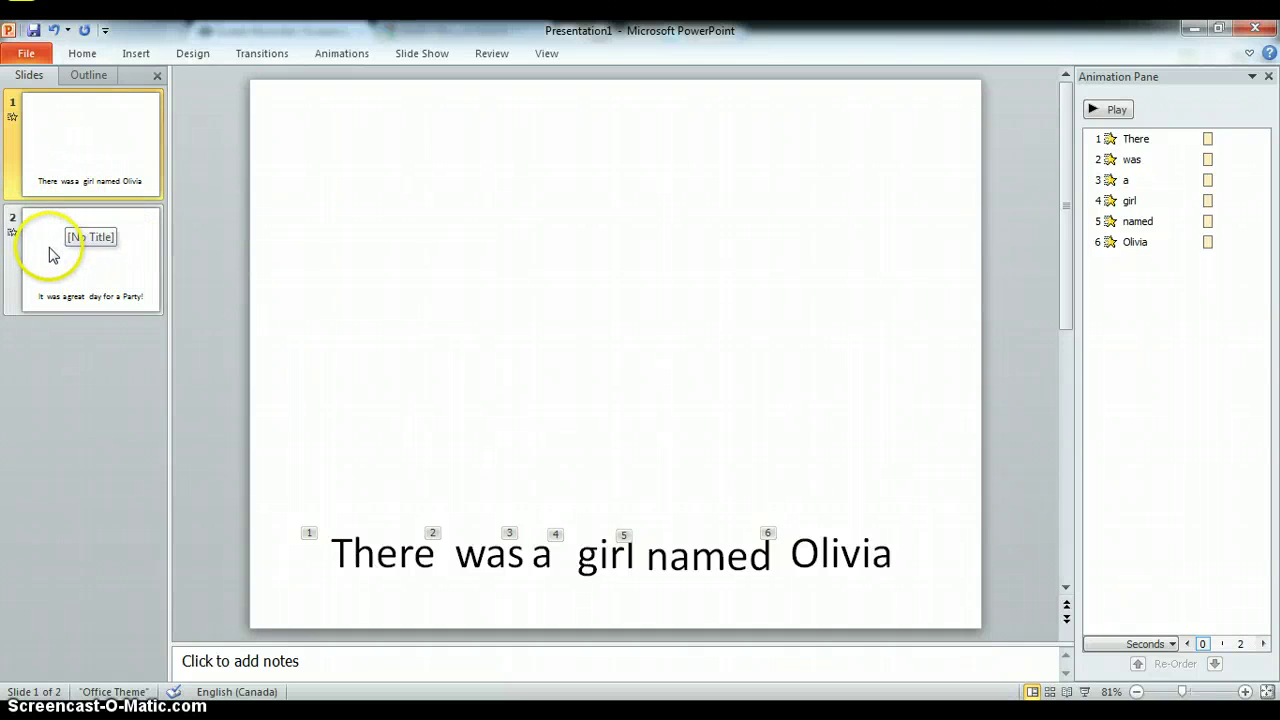
key(ctrl+z)
- Duplicate the first slide and delete the motion path and the blue ball from the copy
right_click(137, 117)
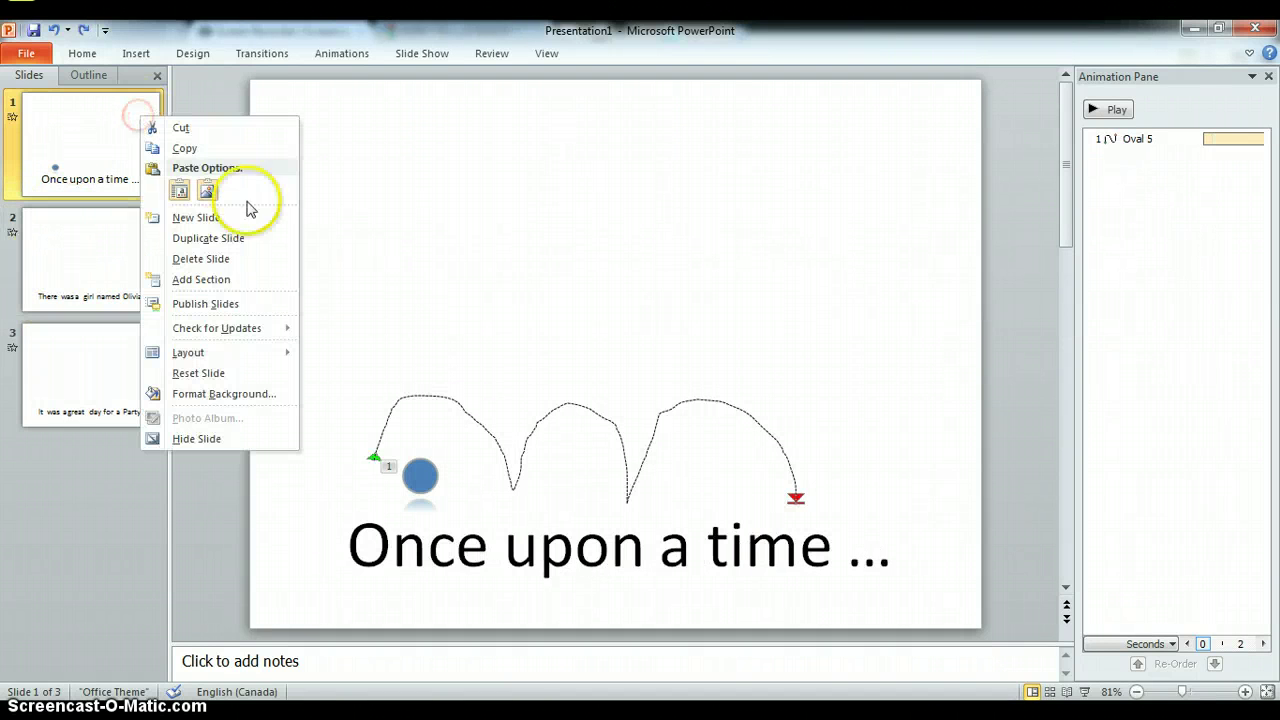
click(226, 239)
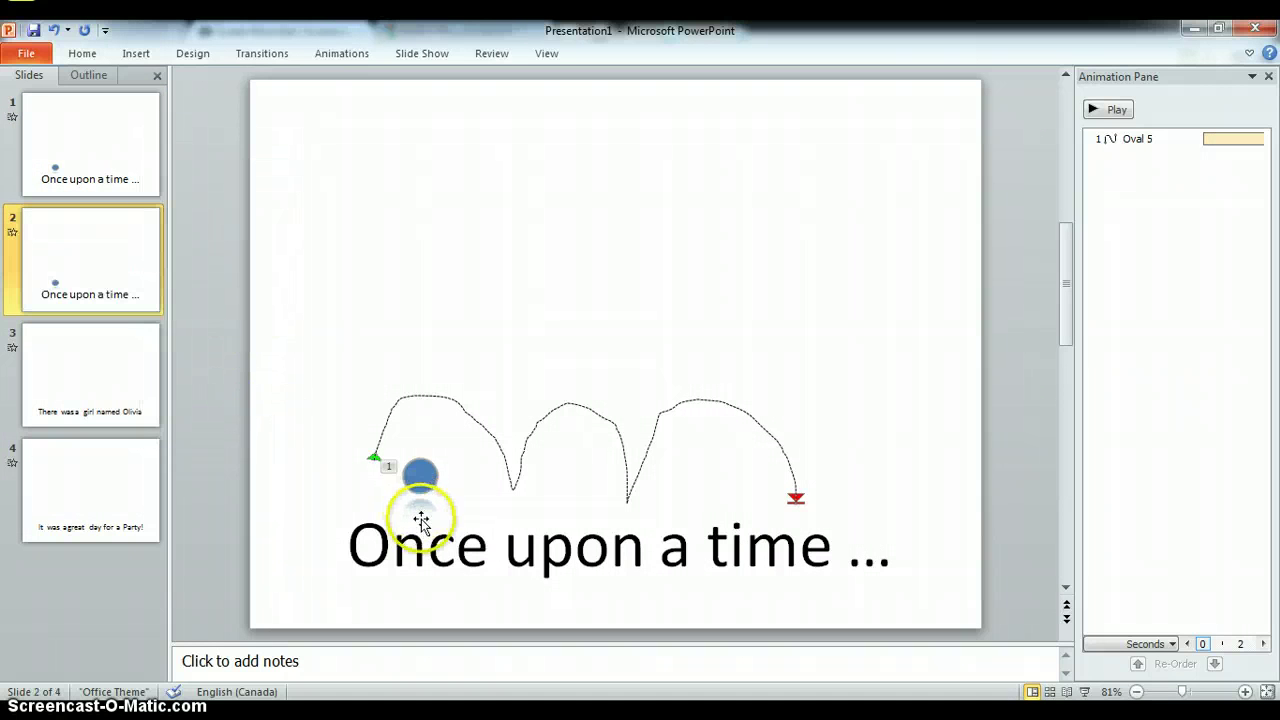
click(412, 478)
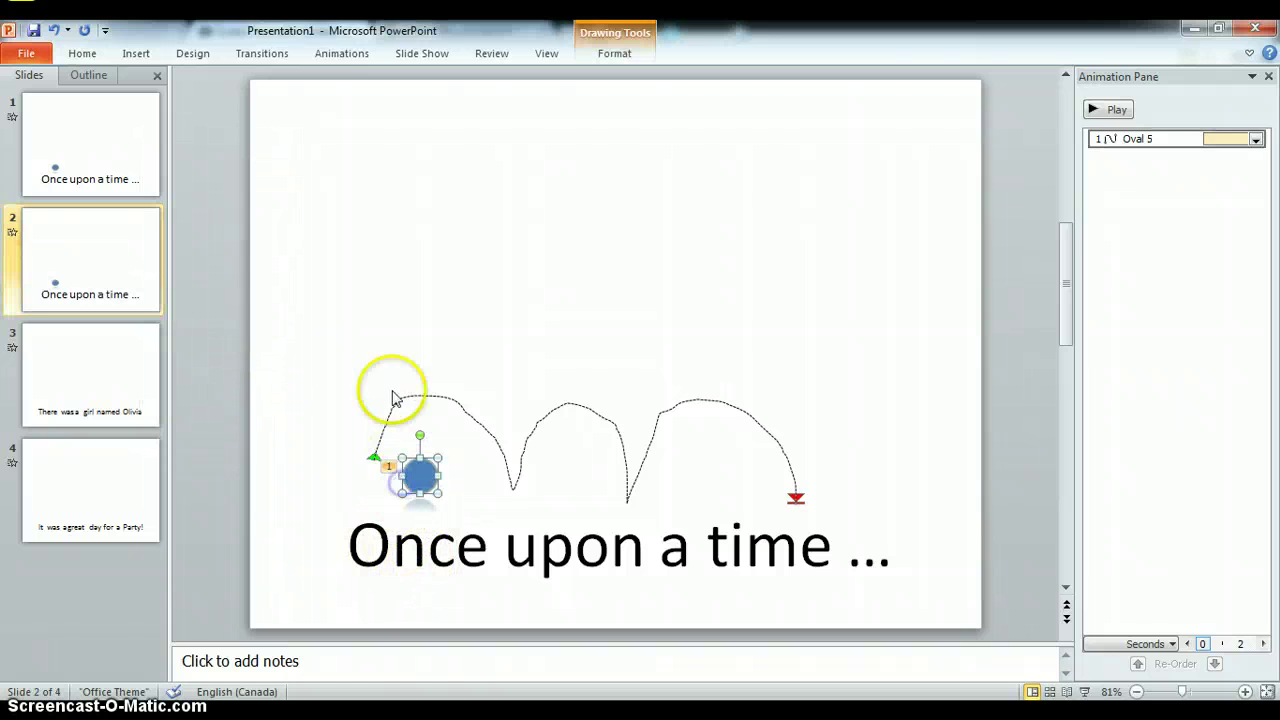
click(395, 404)
key(Delete)
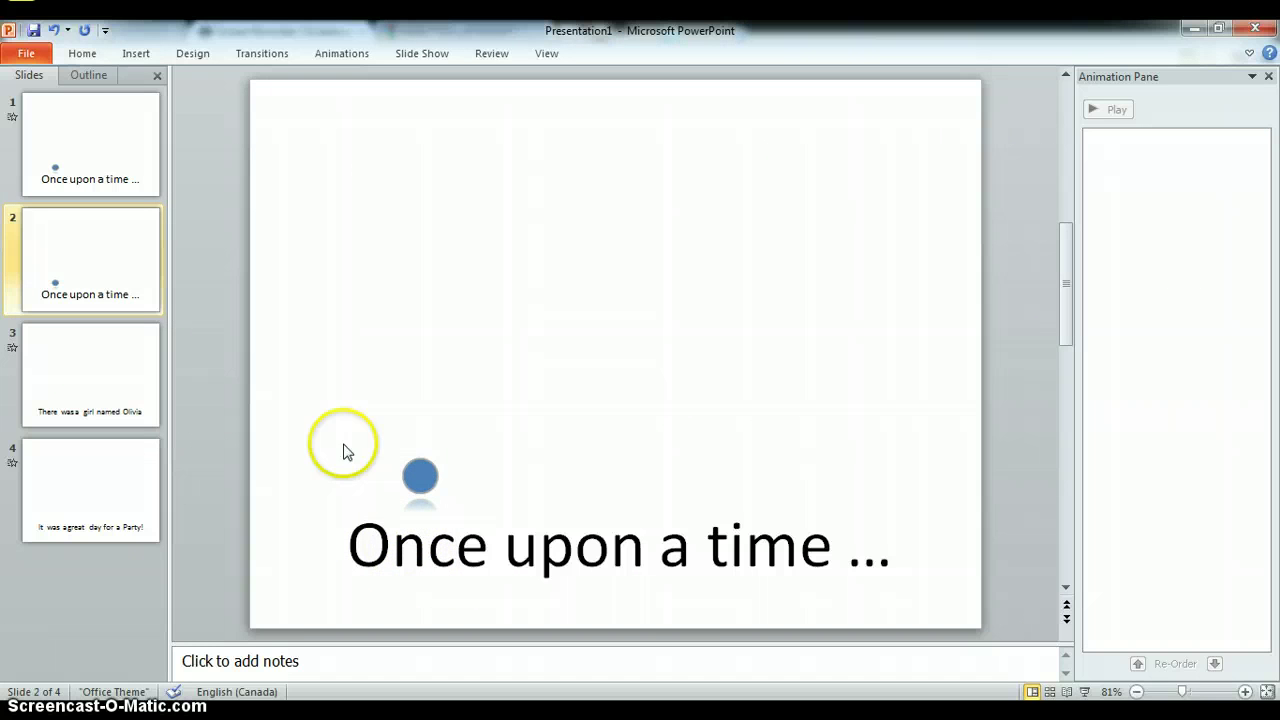
click(420, 472)
key(Delete)
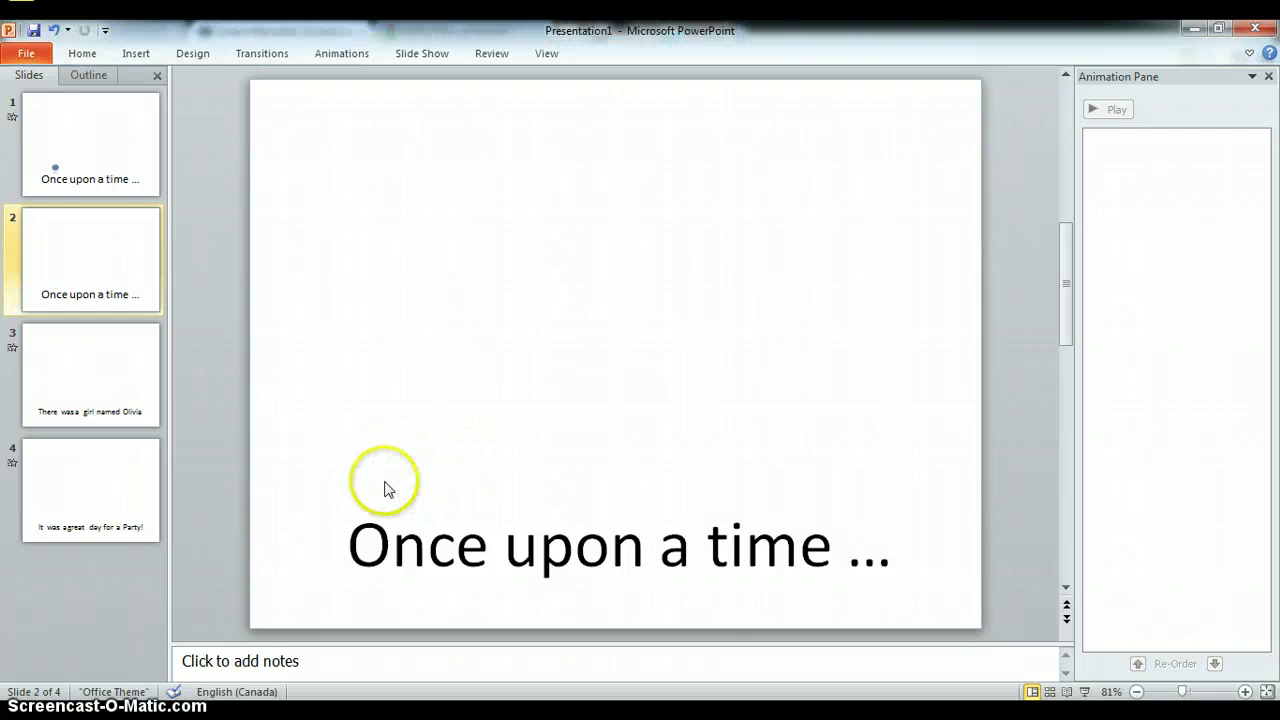
- Draw a circle about 1.2 cm in diameter above the word "Once" on the duplicated slide
click(137, 53)
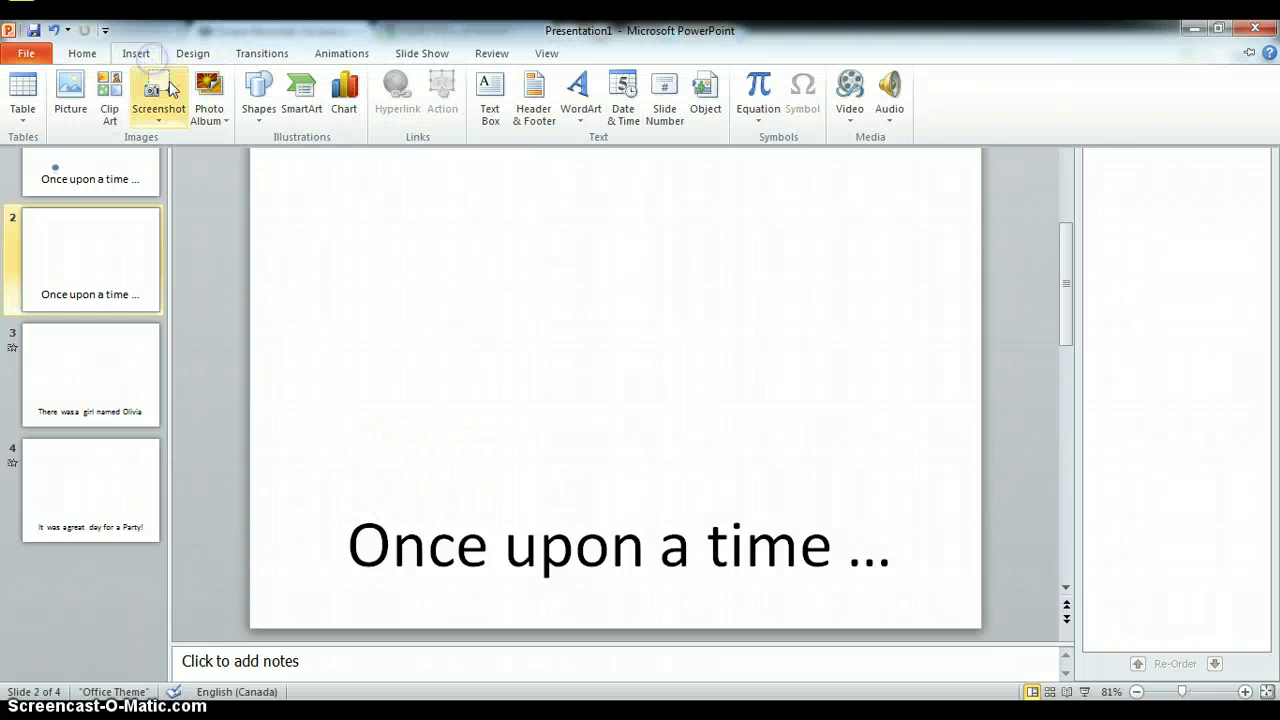
click(258, 92)
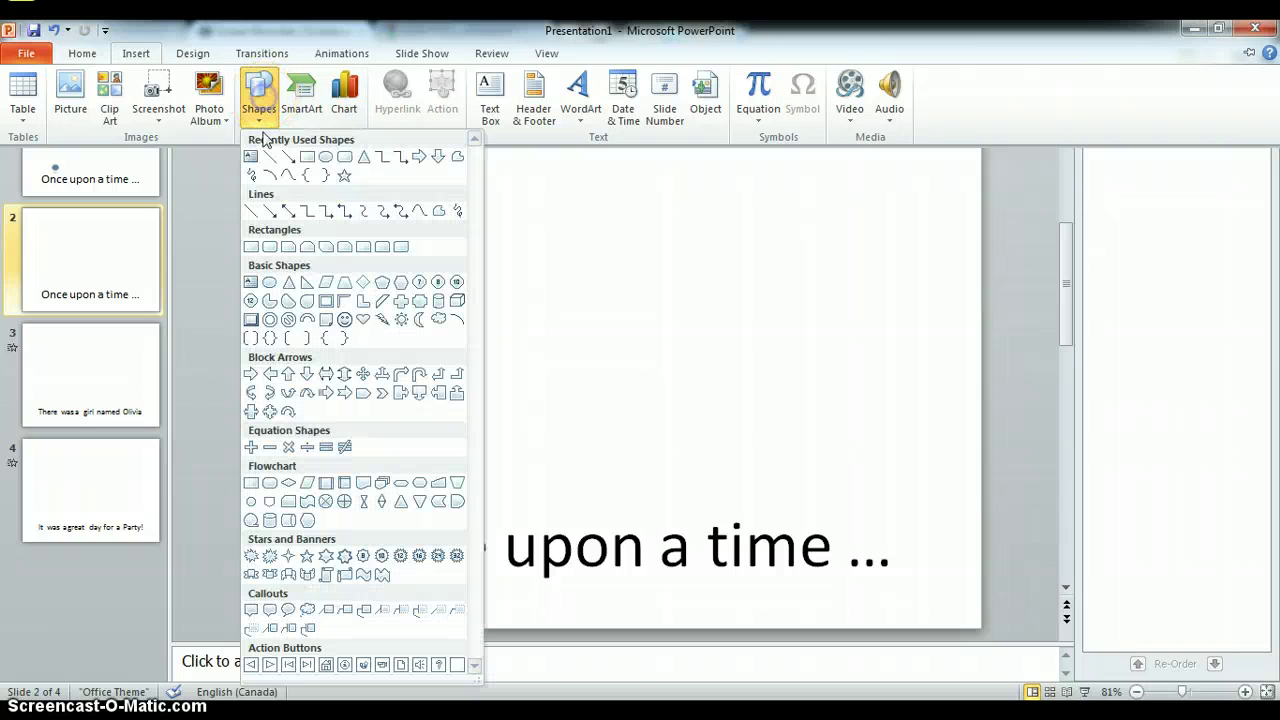
click(325, 157)
drag(390, 434, 428, 470)
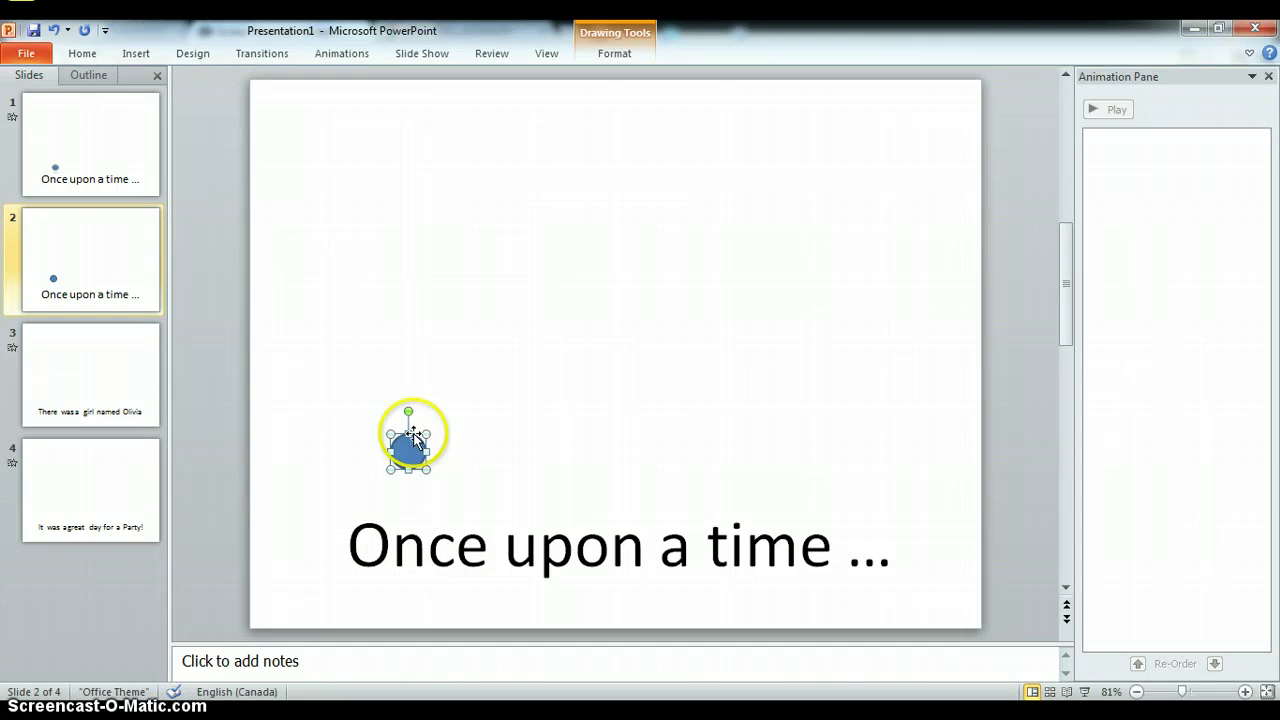
- Apply a reflection effect to the new circle and move it slightly closer to the word "Once"
click(612, 53)
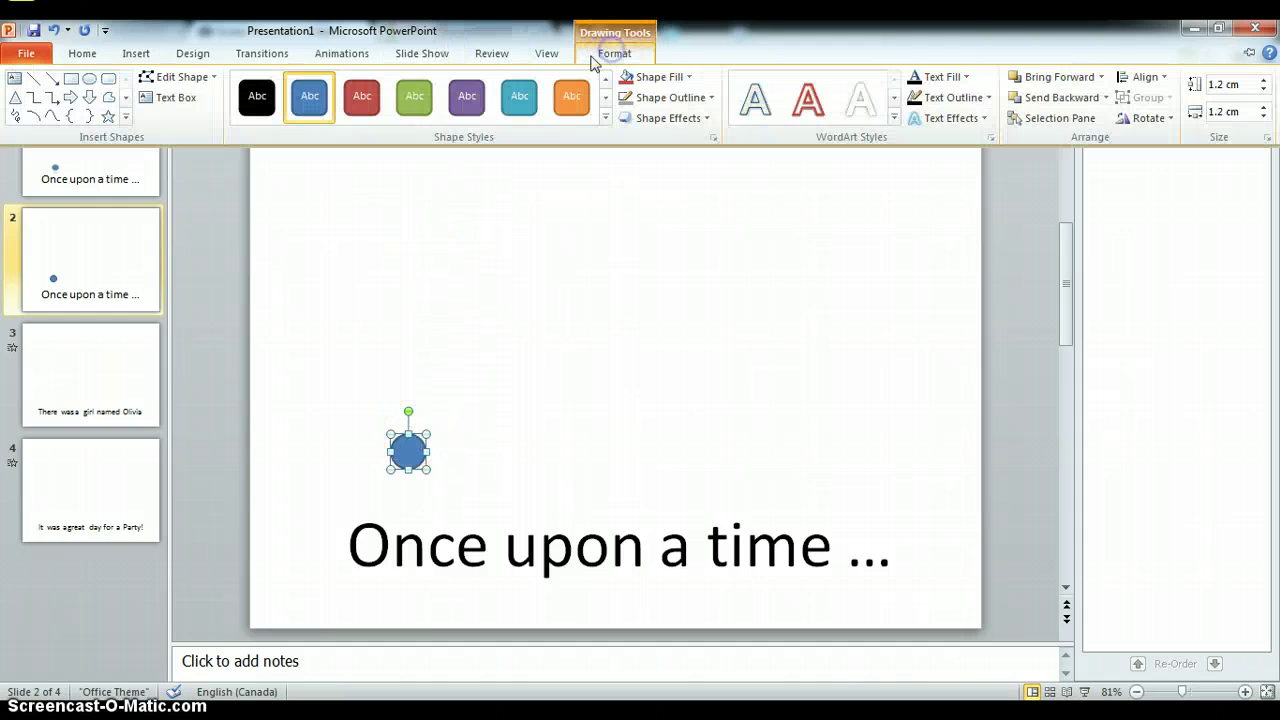
click(666, 118)
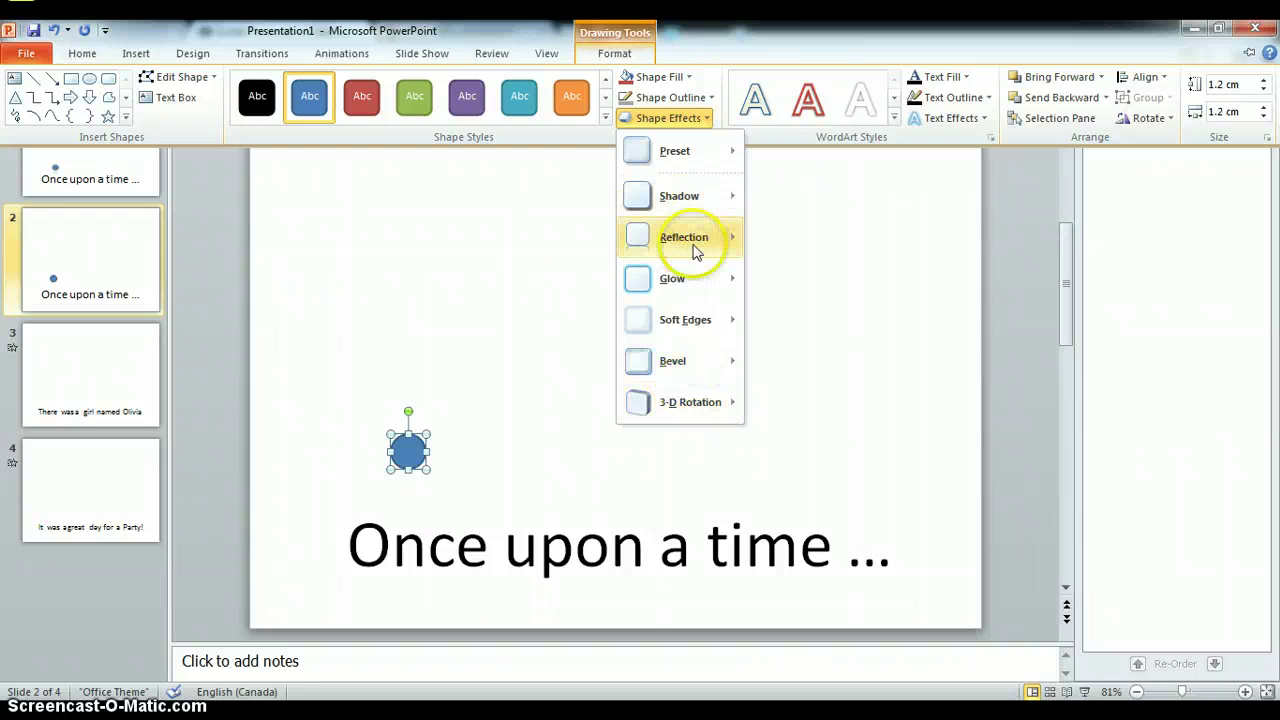
mouse_move(694, 245)
click(772, 345)
click(509, 477)
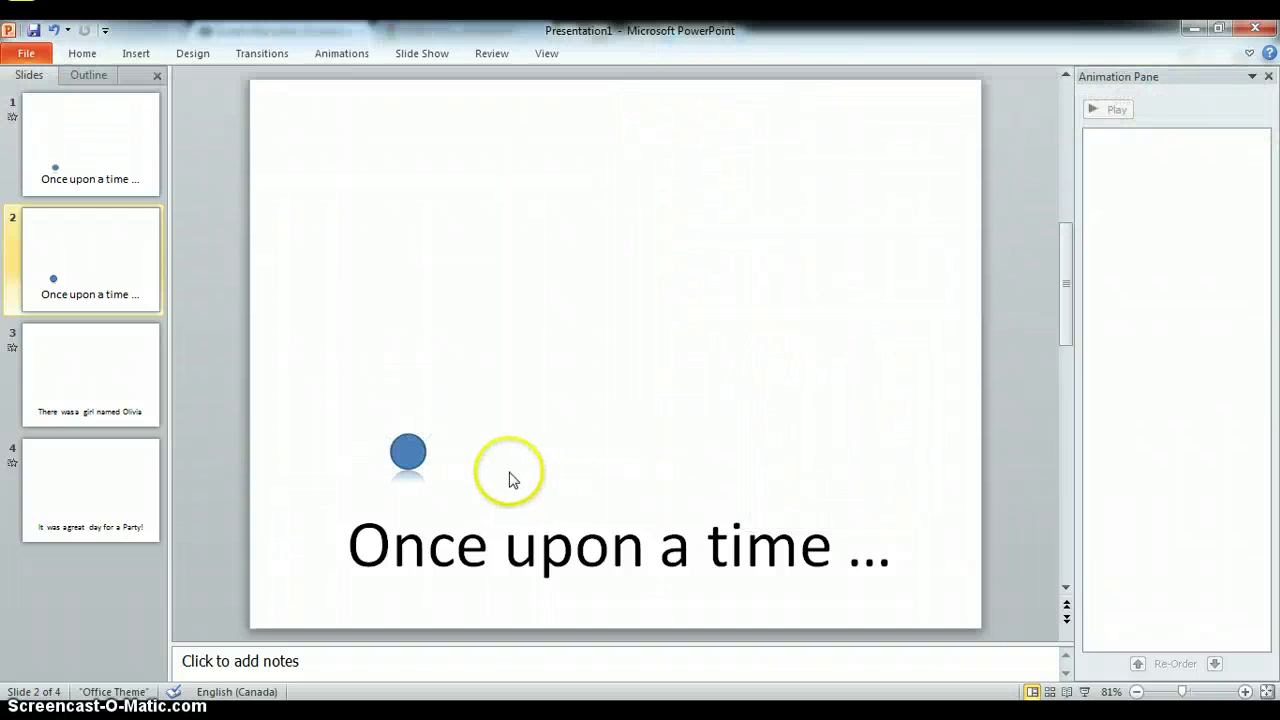
click(414, 451)
drag(424, 480, 440, 488)
- Add a Custom Path animation to the circle, drawing four bounces from the ball across the words "Once upon a time"
click(340, 55)
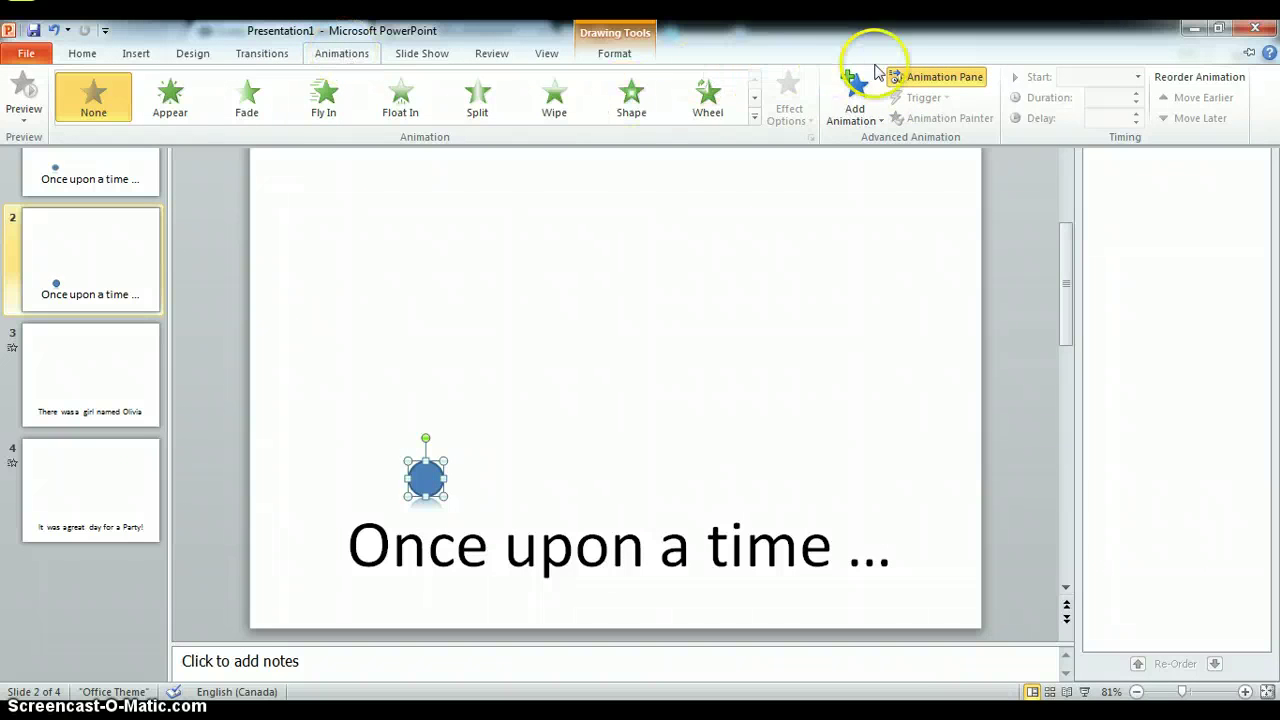
click(852, 93)
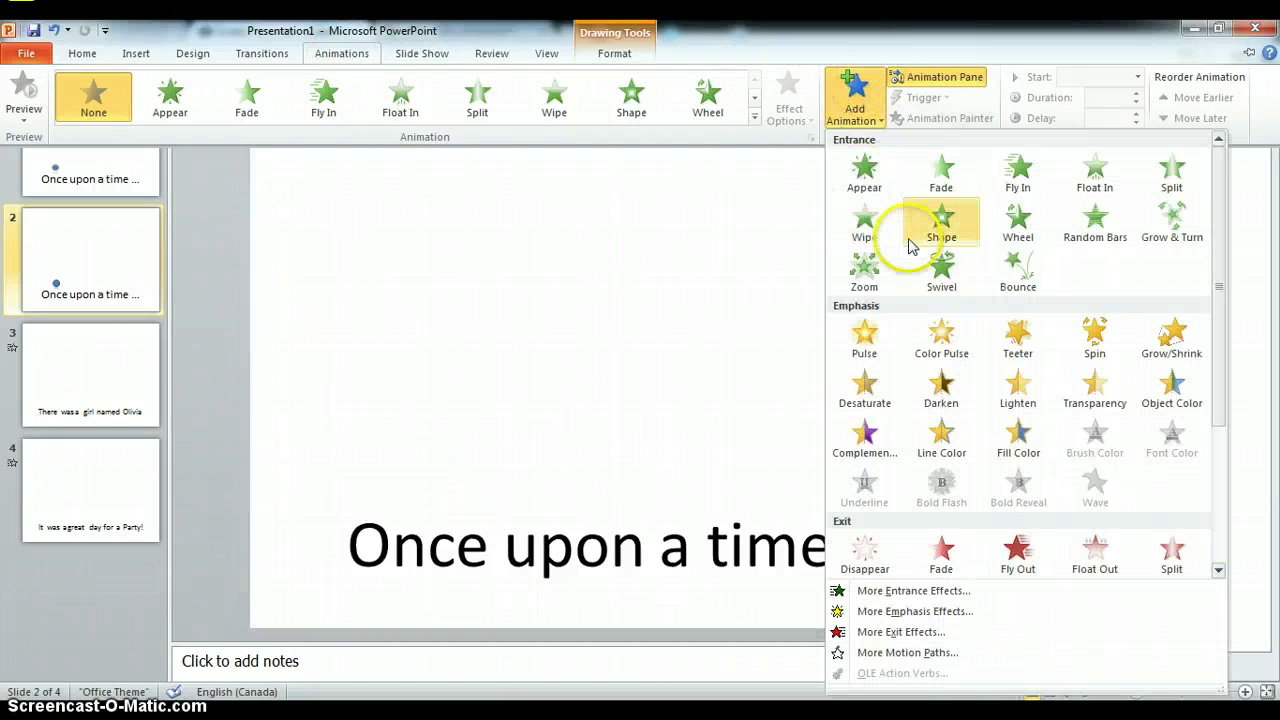
scroll(908, 250, down, 3)
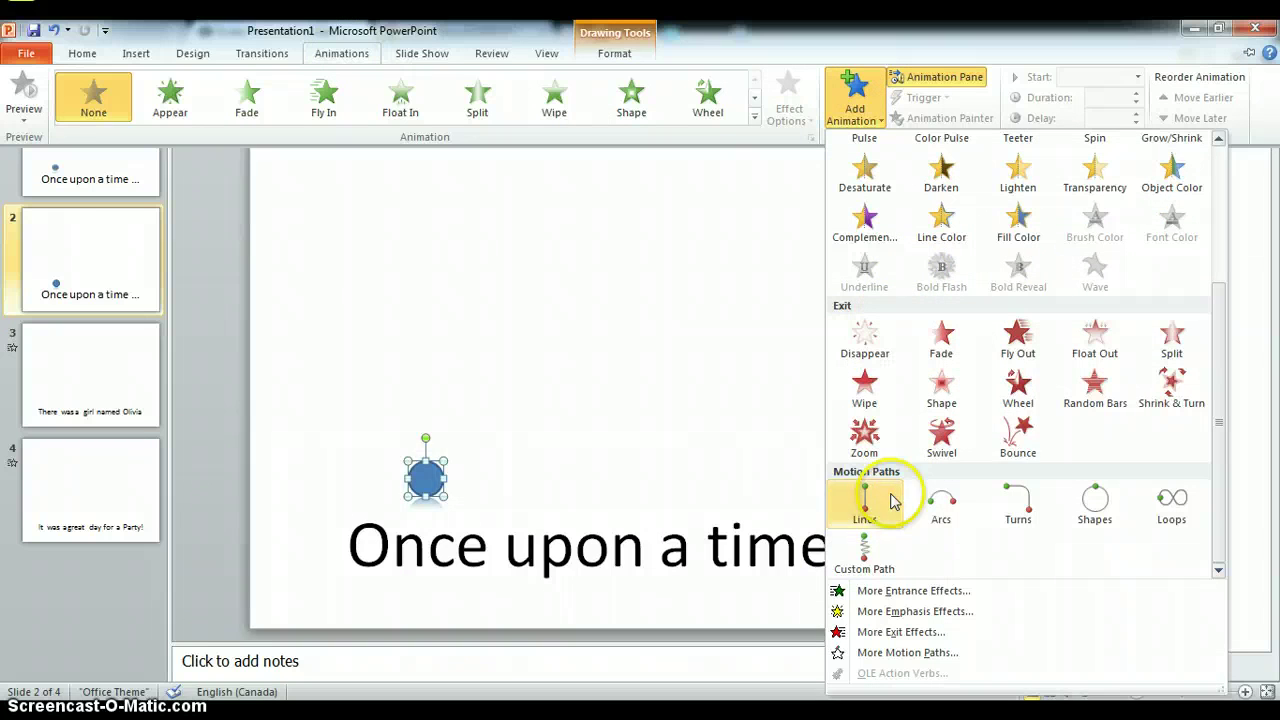
click(865, 560)
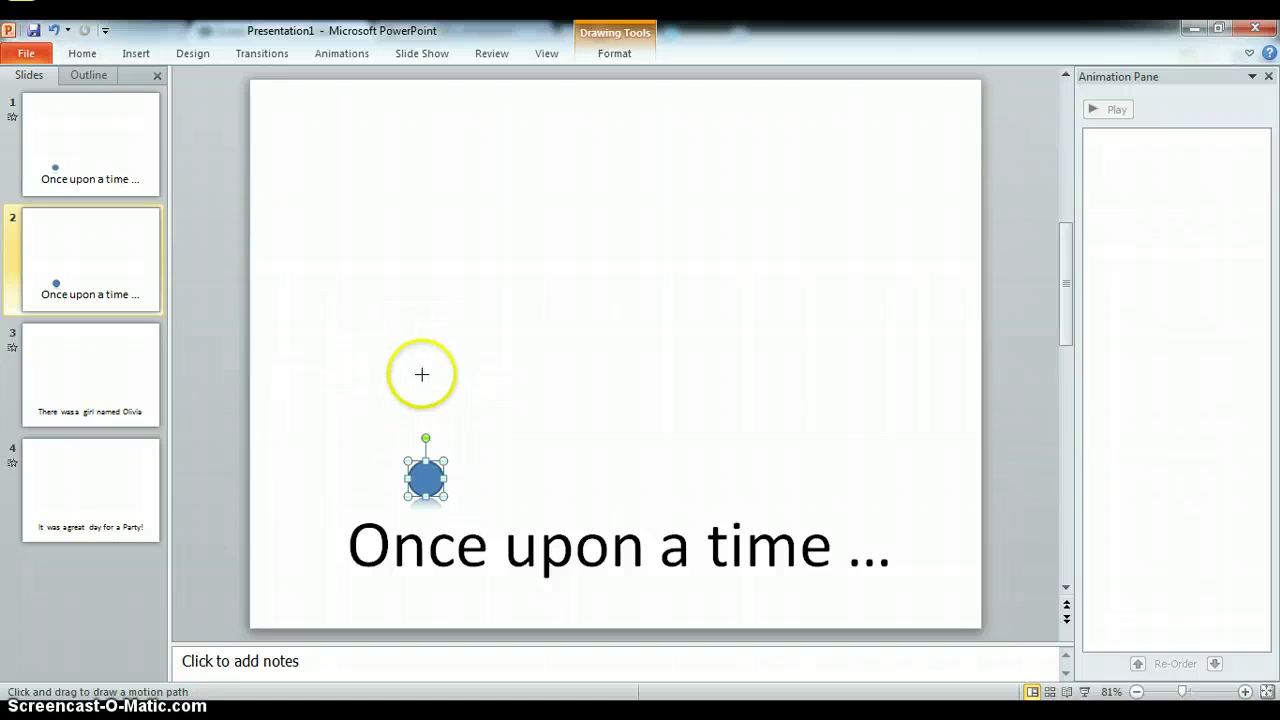
drag(428, 482, 435, 467)
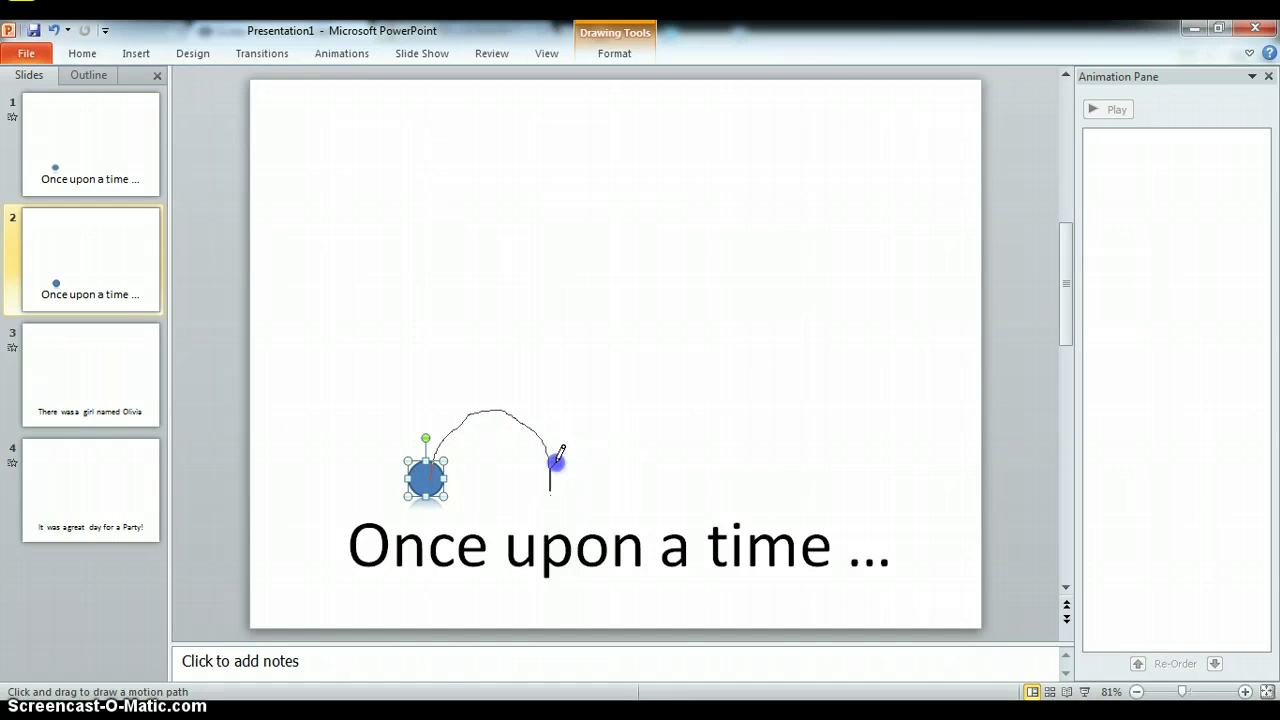
drag(614, 420, 707, 490)
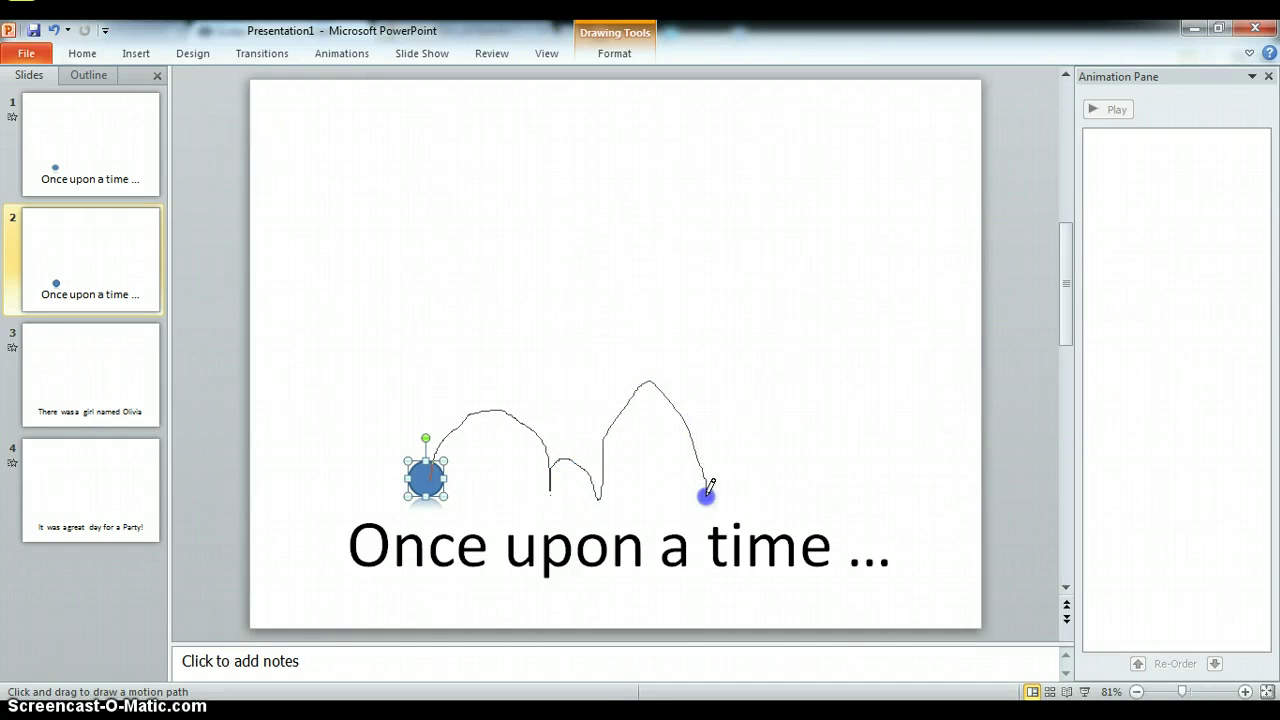
drag(791, 489, 790, 489)
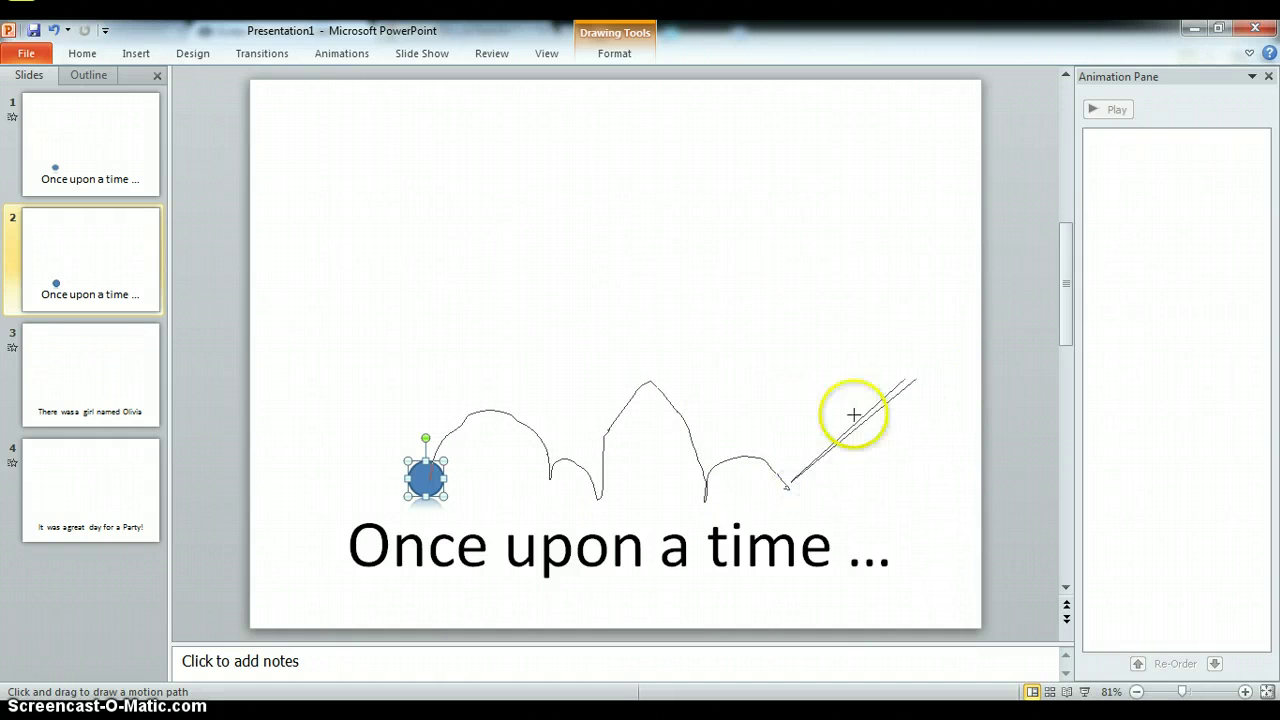
double_click(790, 490)
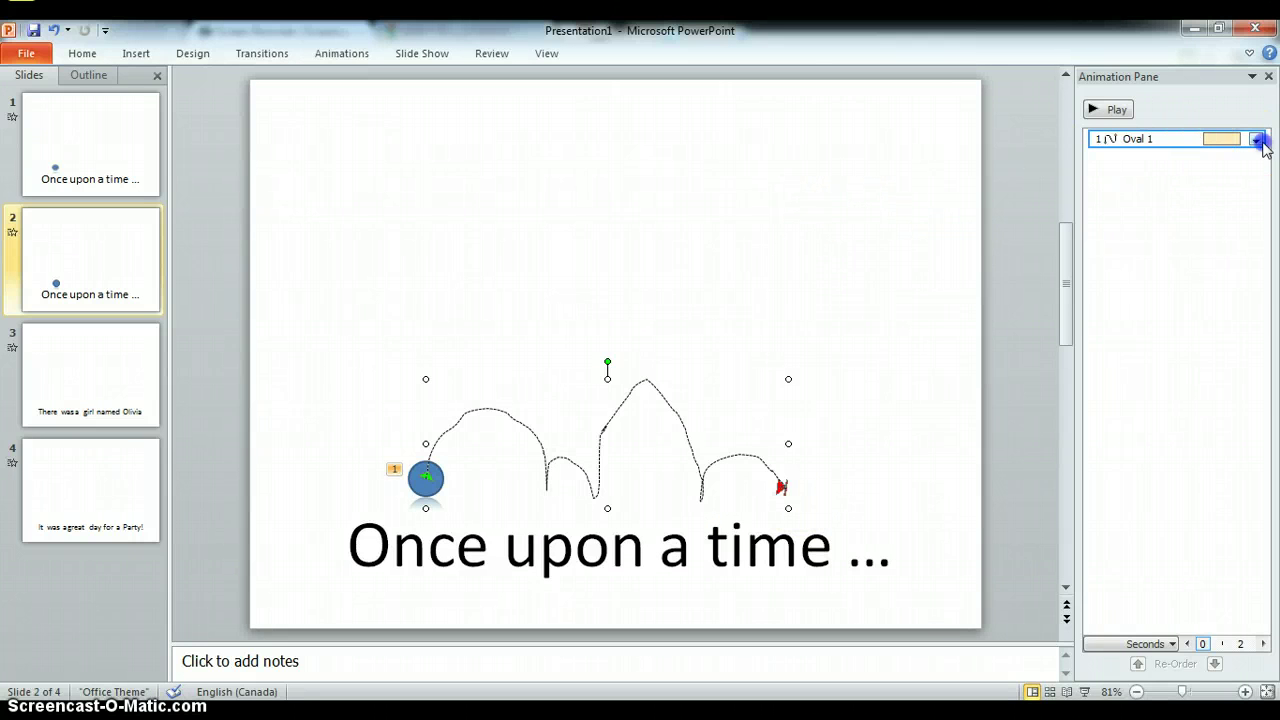
- Set the duration of the circle's custom path animation to 3 seconds (Slow)
click(1256, 141)
click(1140, 250)
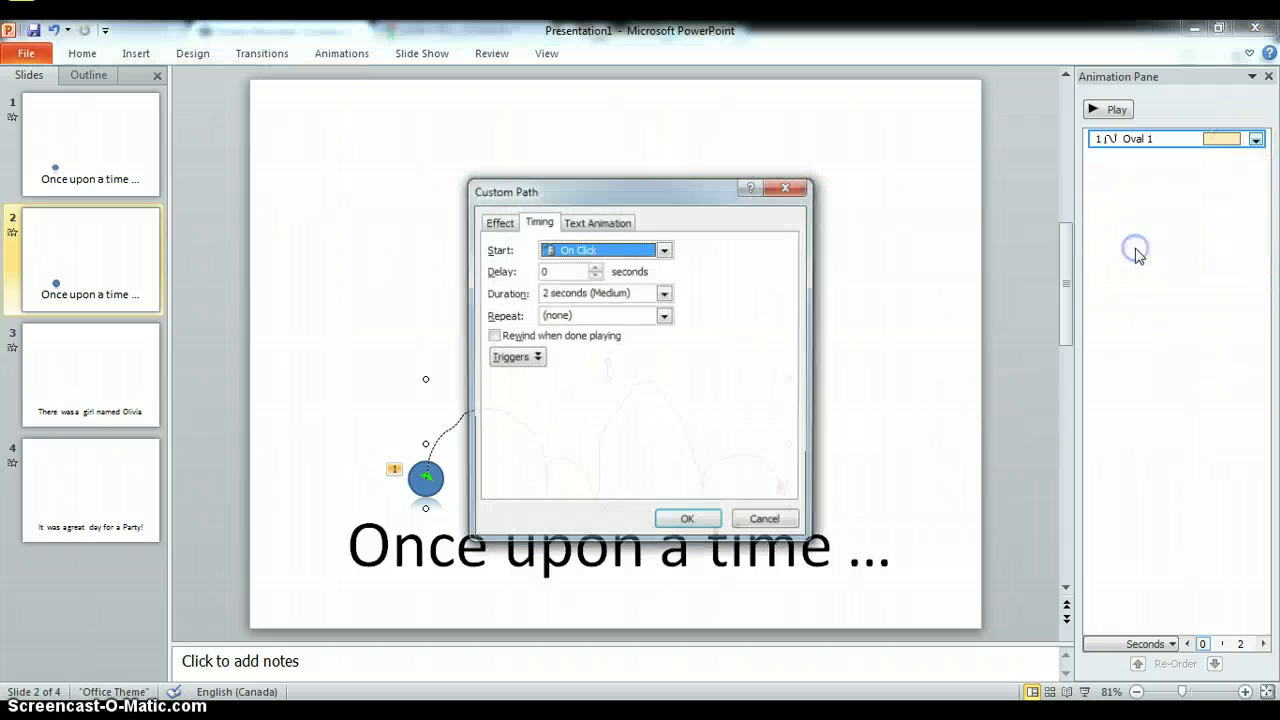
click(664, 293)
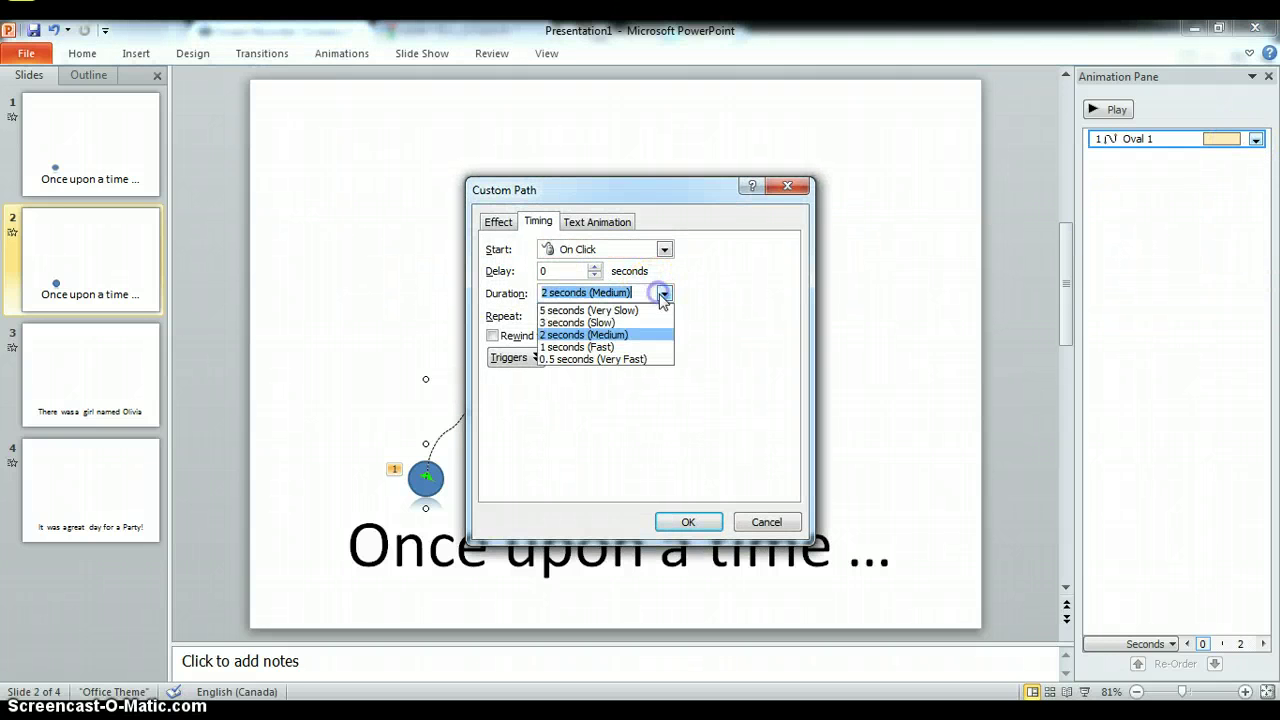
click(628, 323)
click(684, 521)
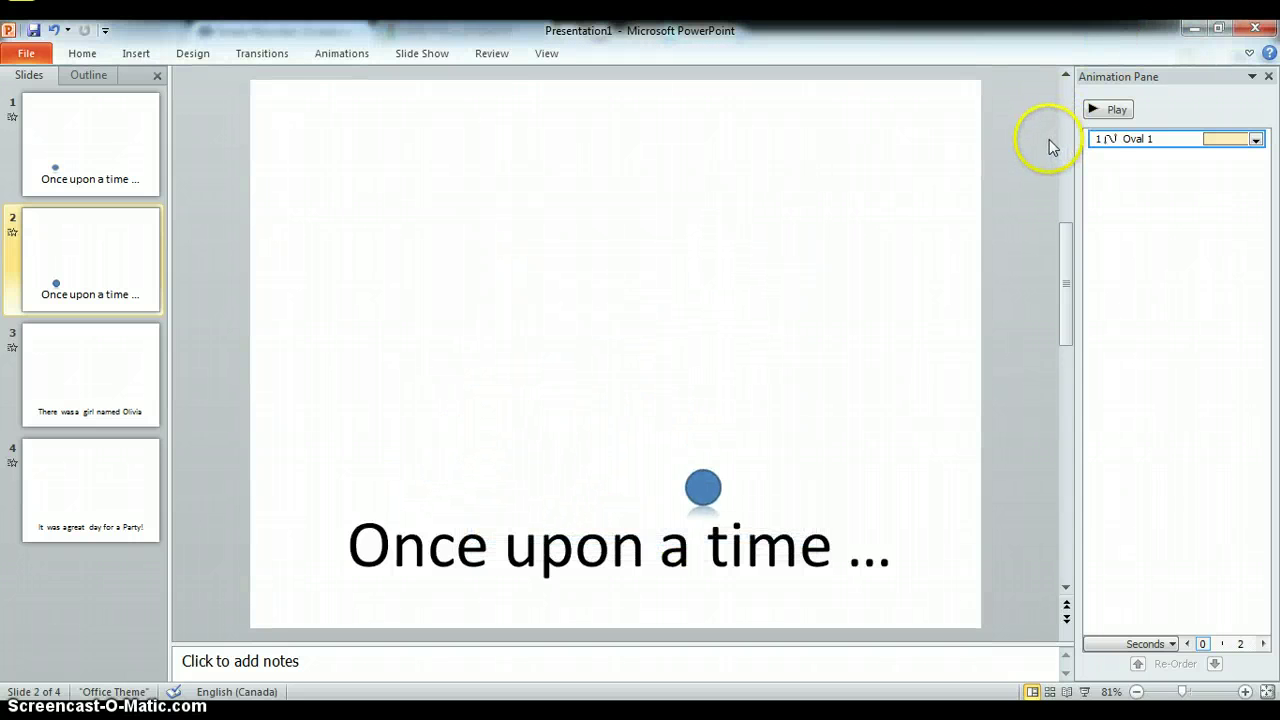
- Set the duration of the circle's custom path animation to 8 seconds
click(1256, 143)
click(1141, 249)
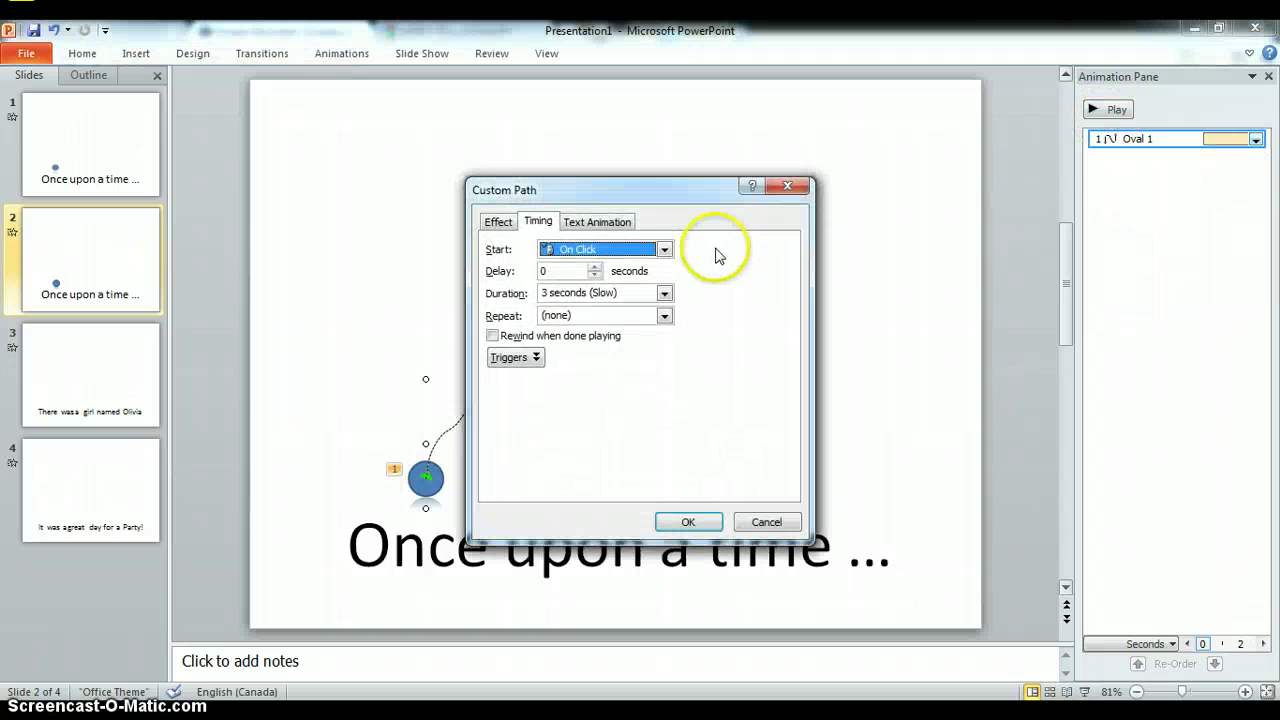
click(590, 292)
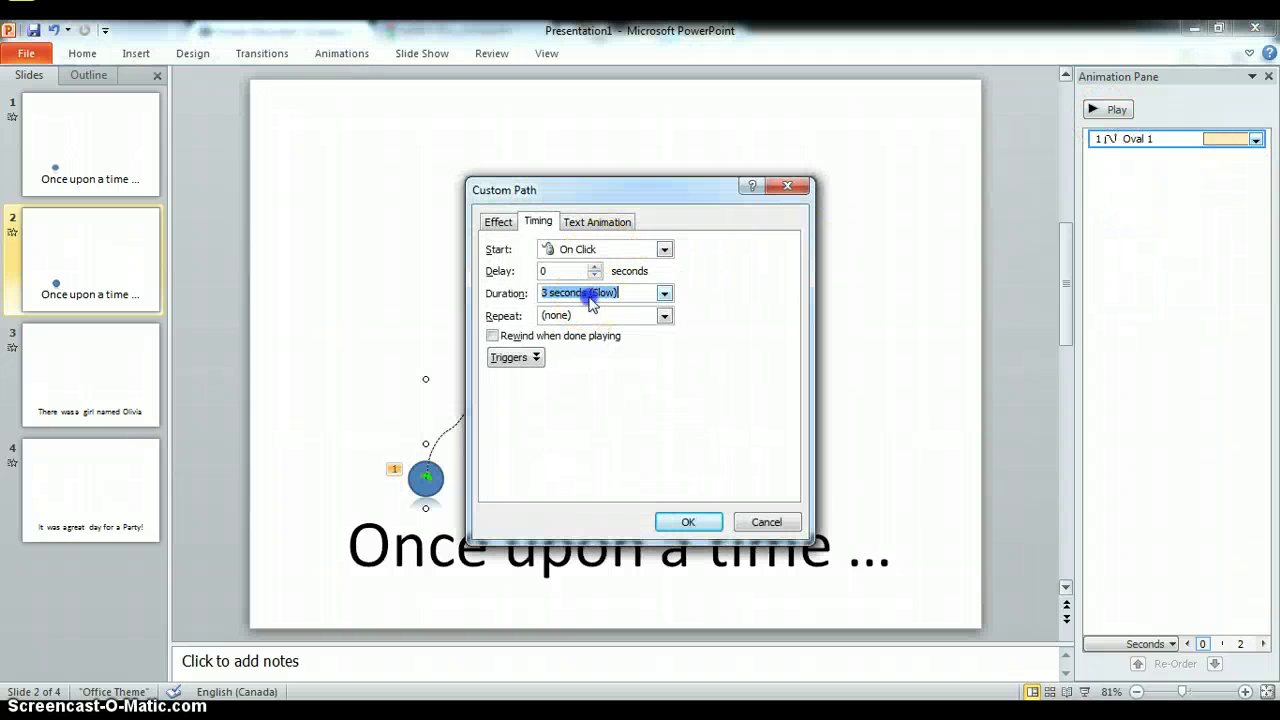
click(663, 293)
click(578, 300)
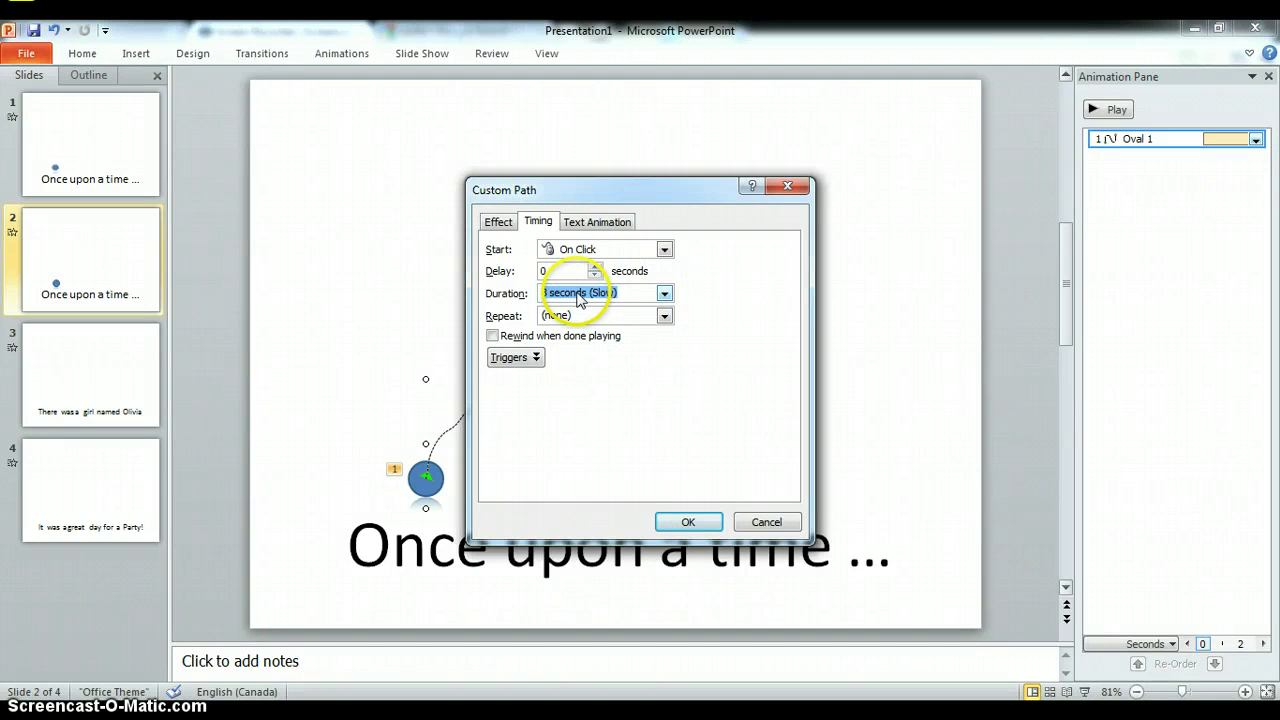
text(8)
click(690, 522)
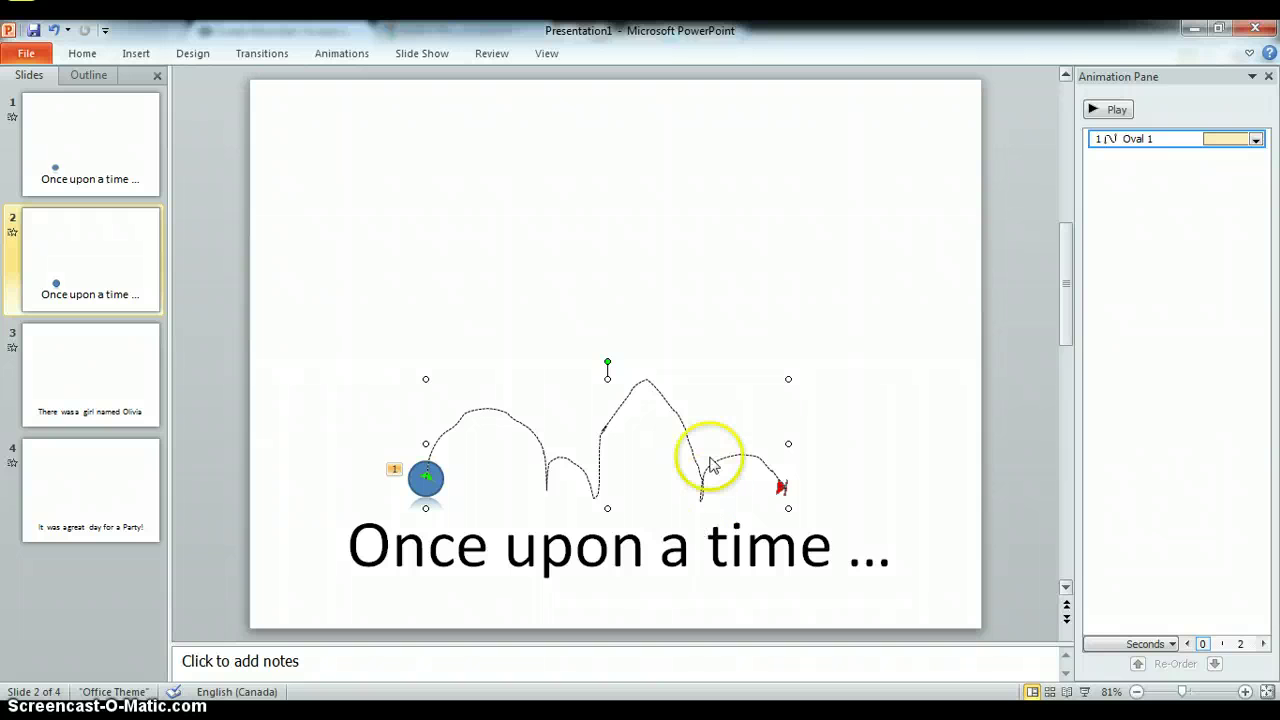
- Stretch the motion path horizontally at both ends so the bounces span more of the sentence
drag(792, 443, 828, 443)
click(428, 444)
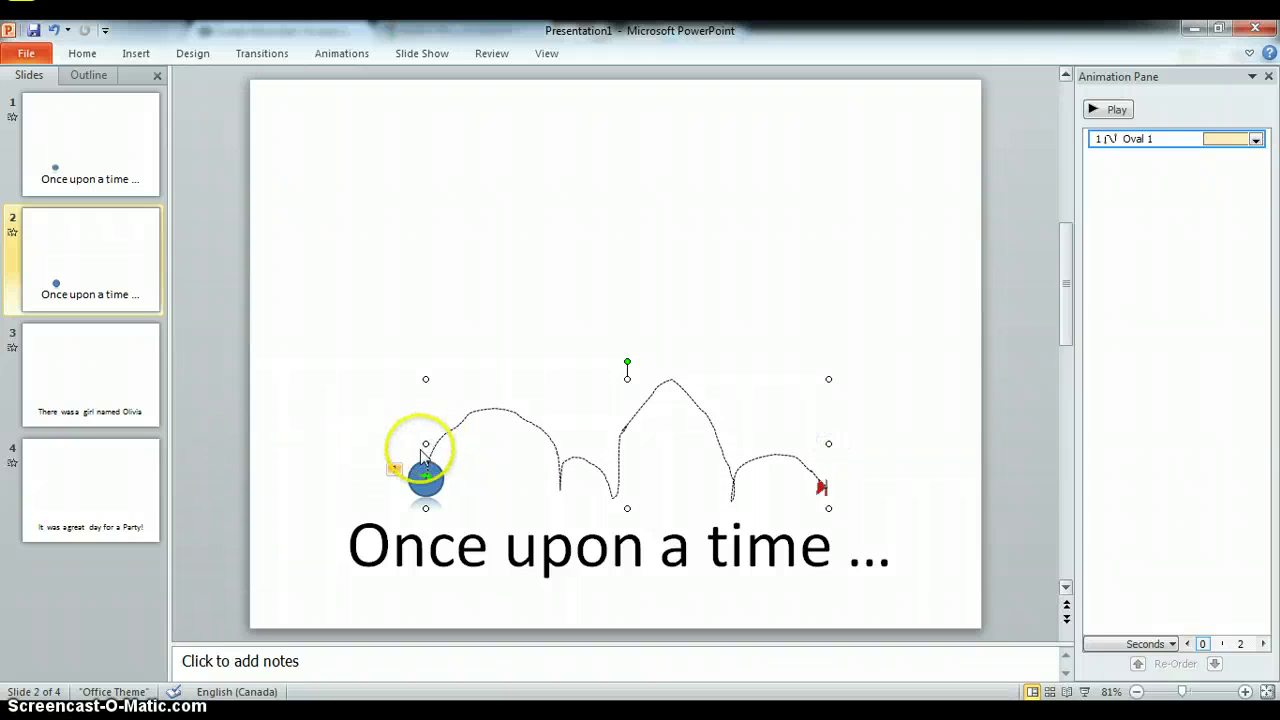
drag(373, 452, 380, 447)
click(588, 392)
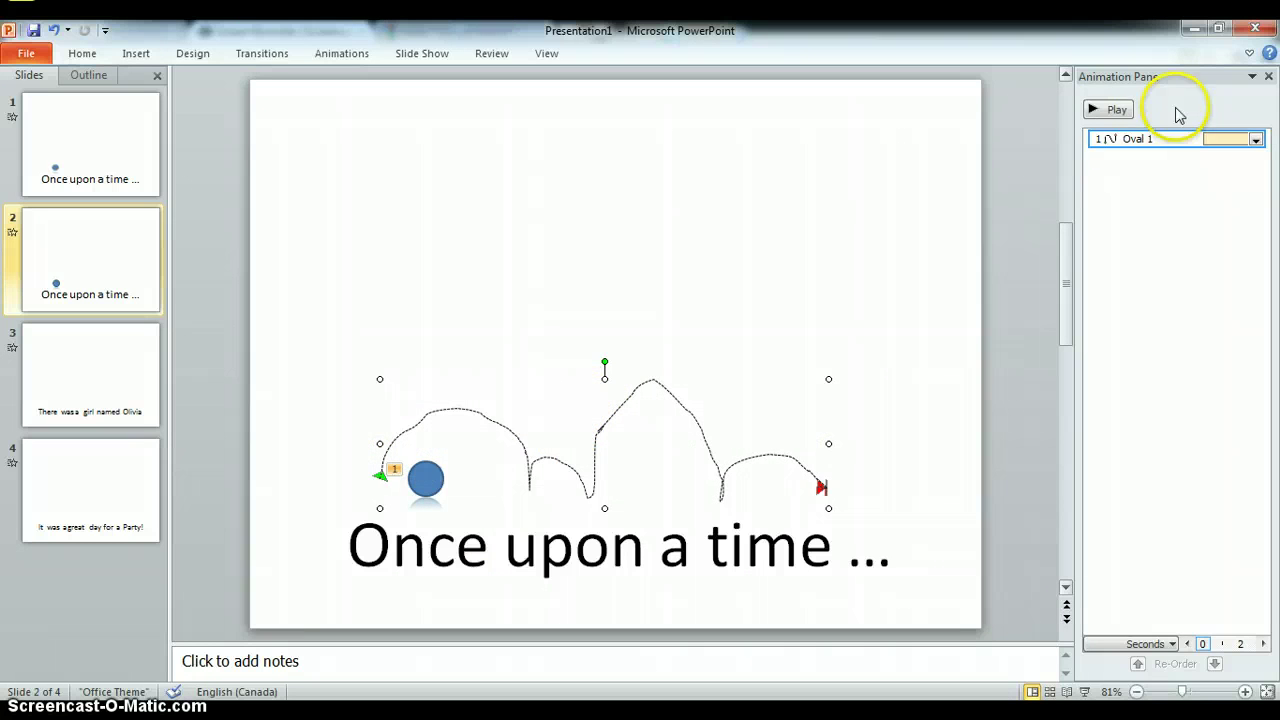
- Preview the bouncing ball animation on slide 2 and the word-by-word animations on slide 3
click(1102, 112)
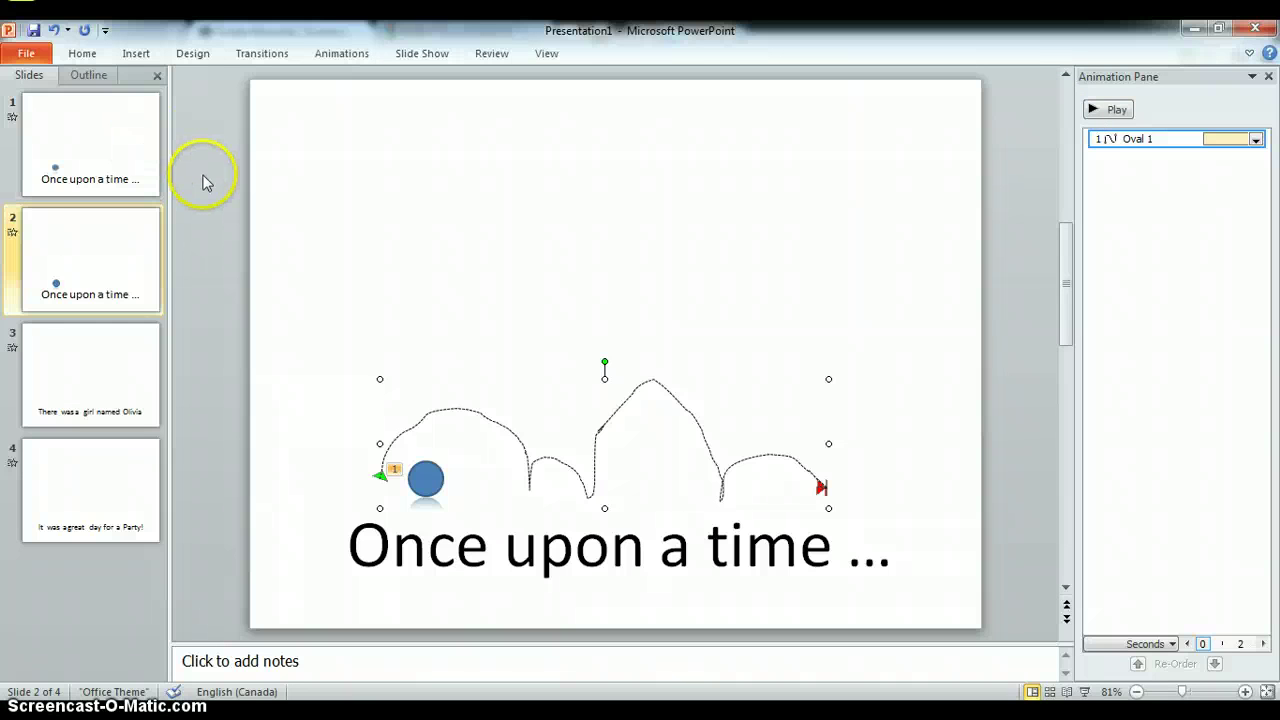
click(110, 362)
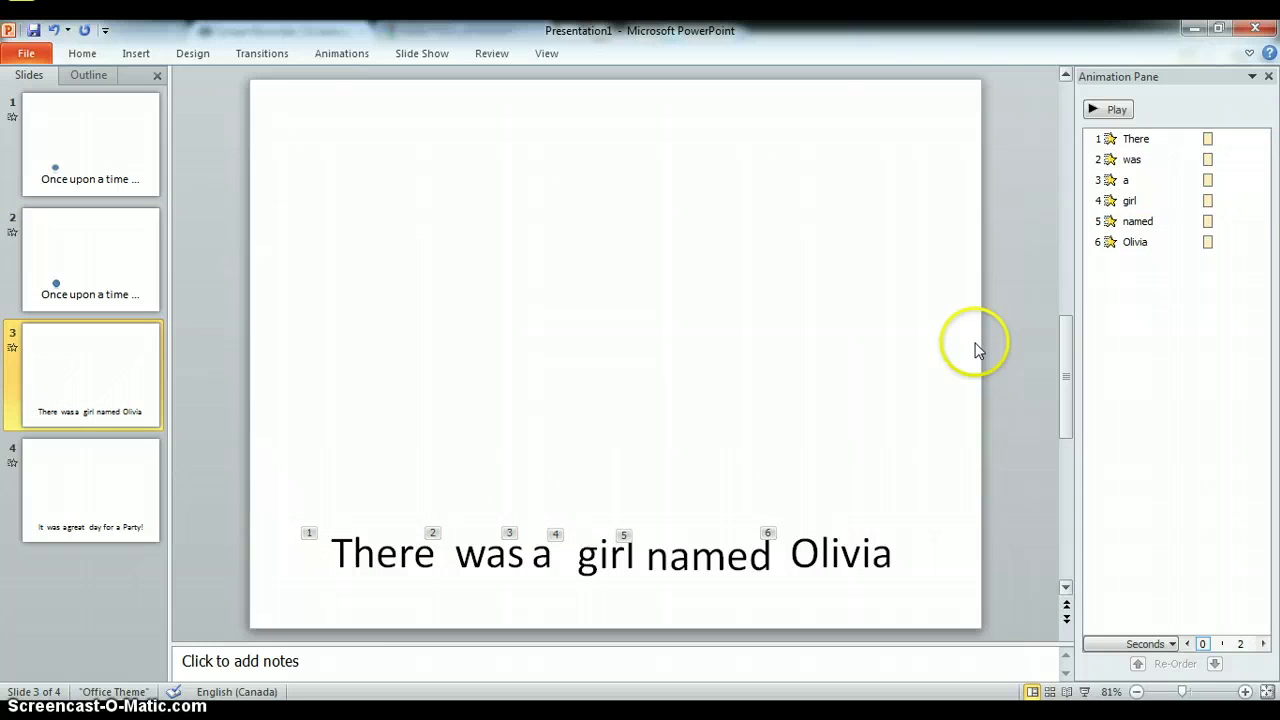
click(1092, 110)
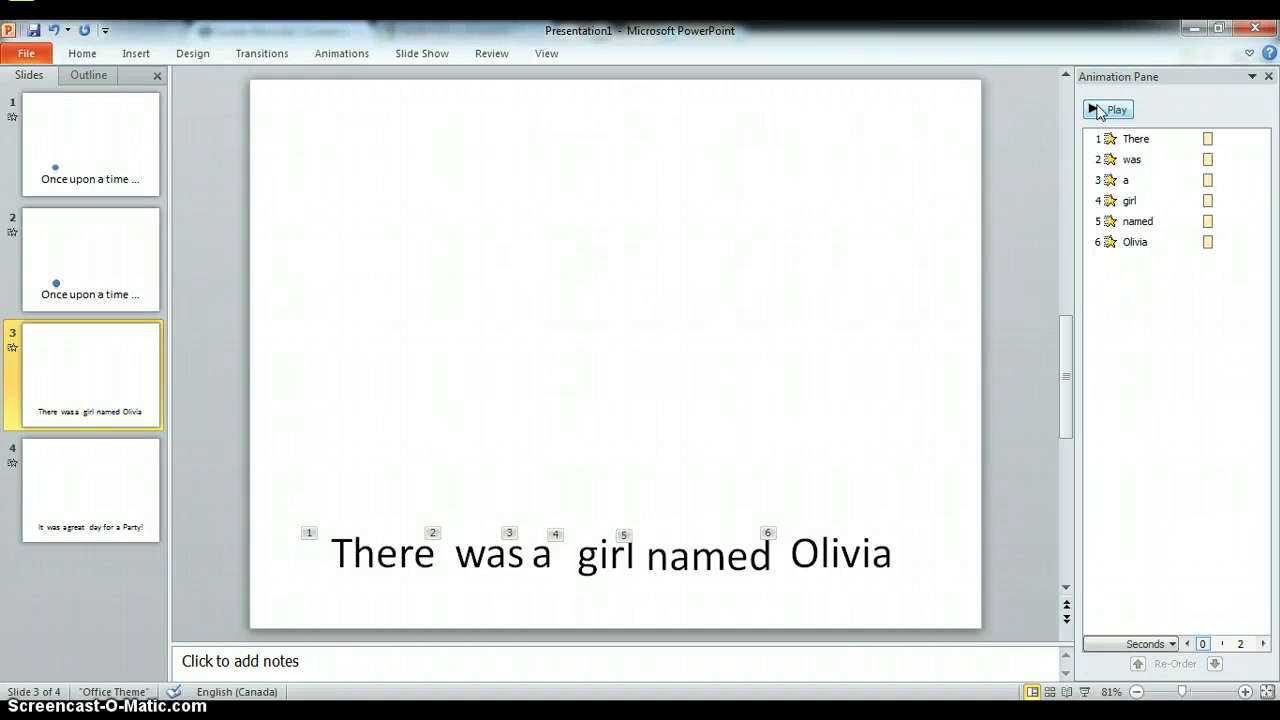
click(1097, 112)
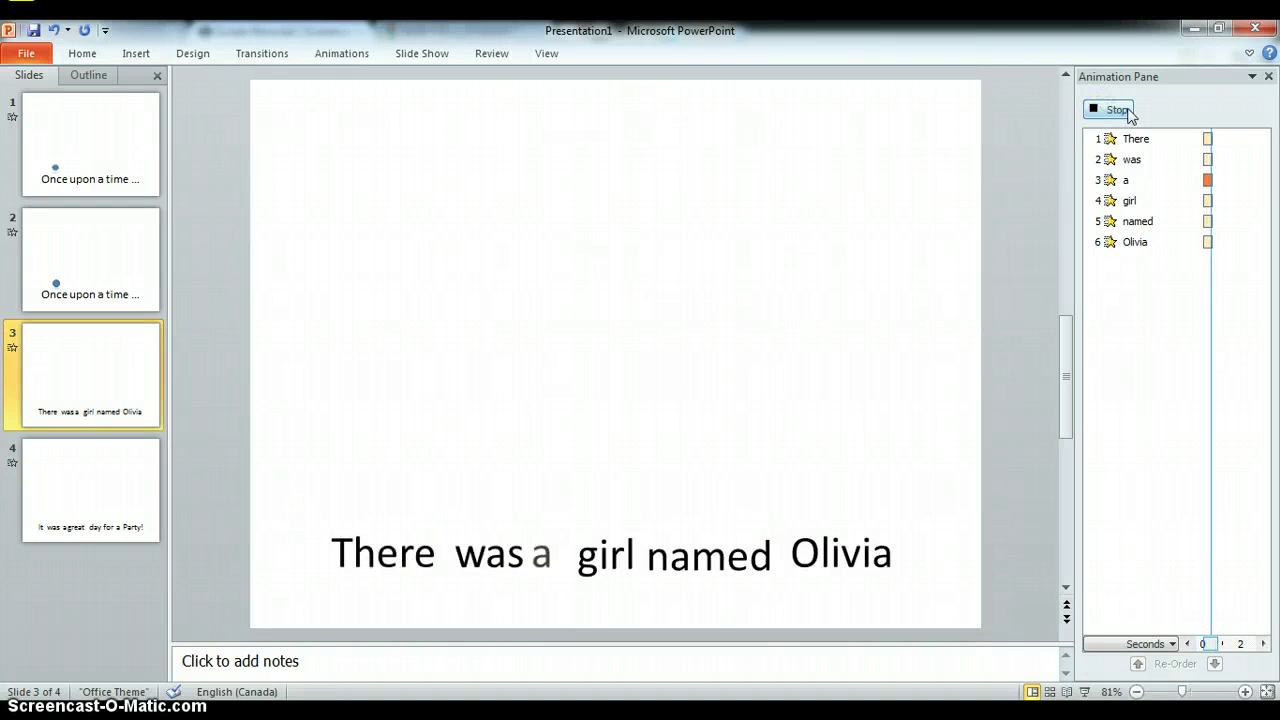
click(1100, 112)
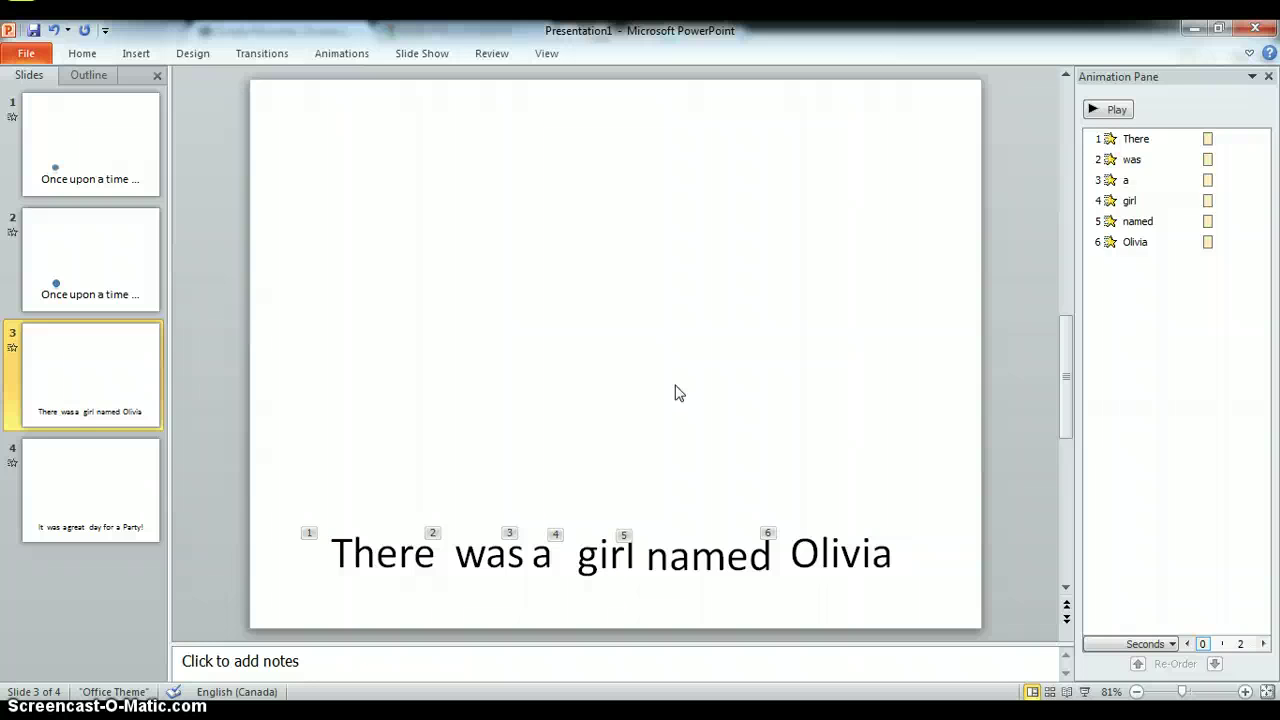
- Inspect each word's separate text box on slide 3, from the first word of the sentence to the last
click(371, 545)
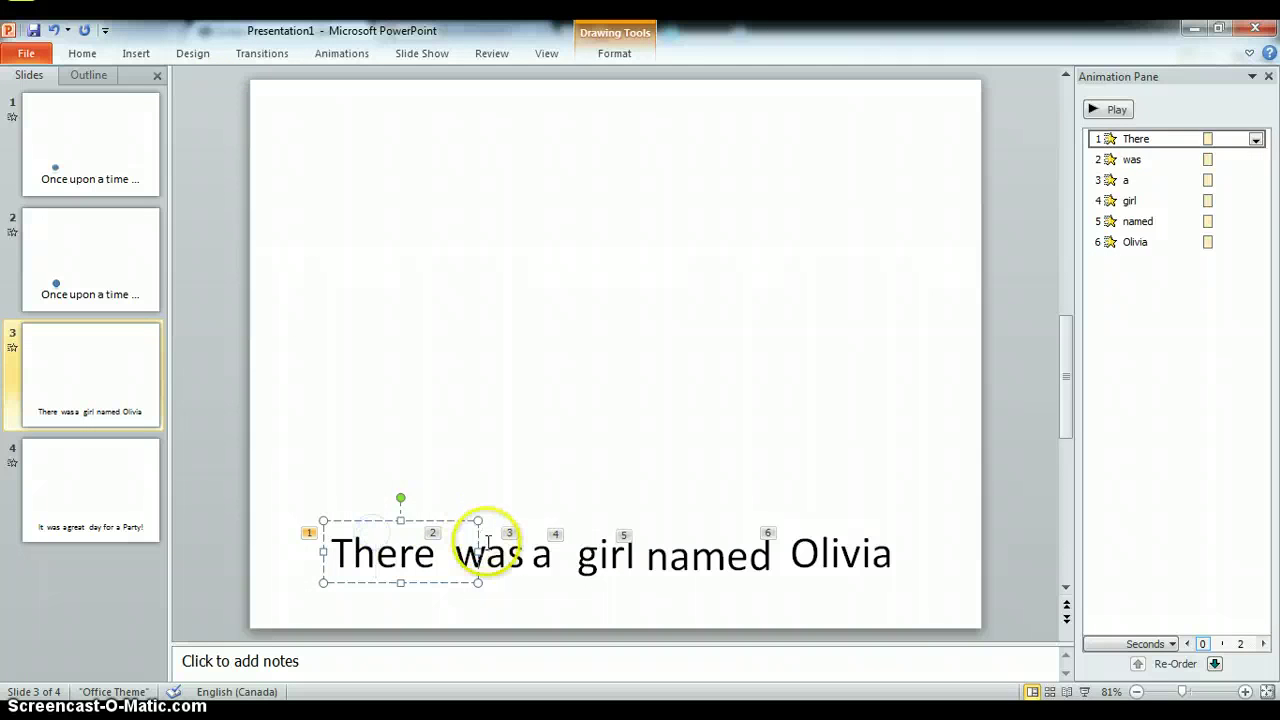
click(486, 550)
click(540, 551)
click(618, 550)
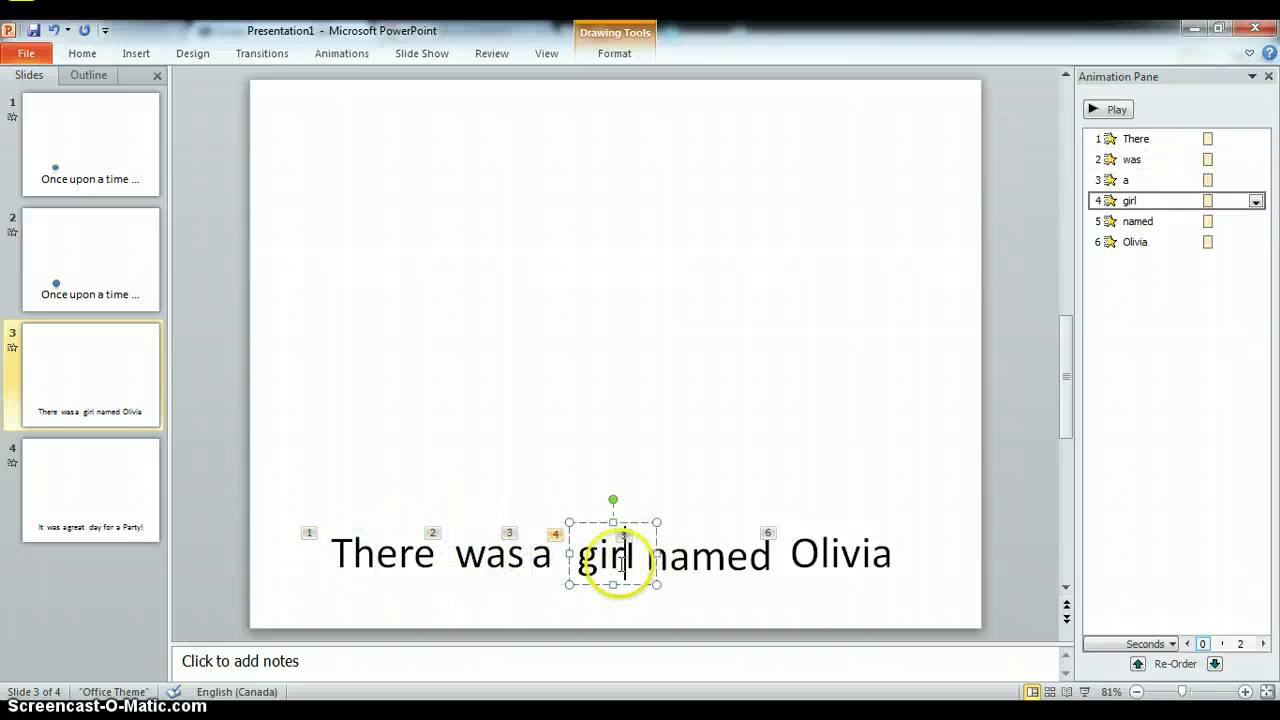
click(692, 555)
click(829, 559)
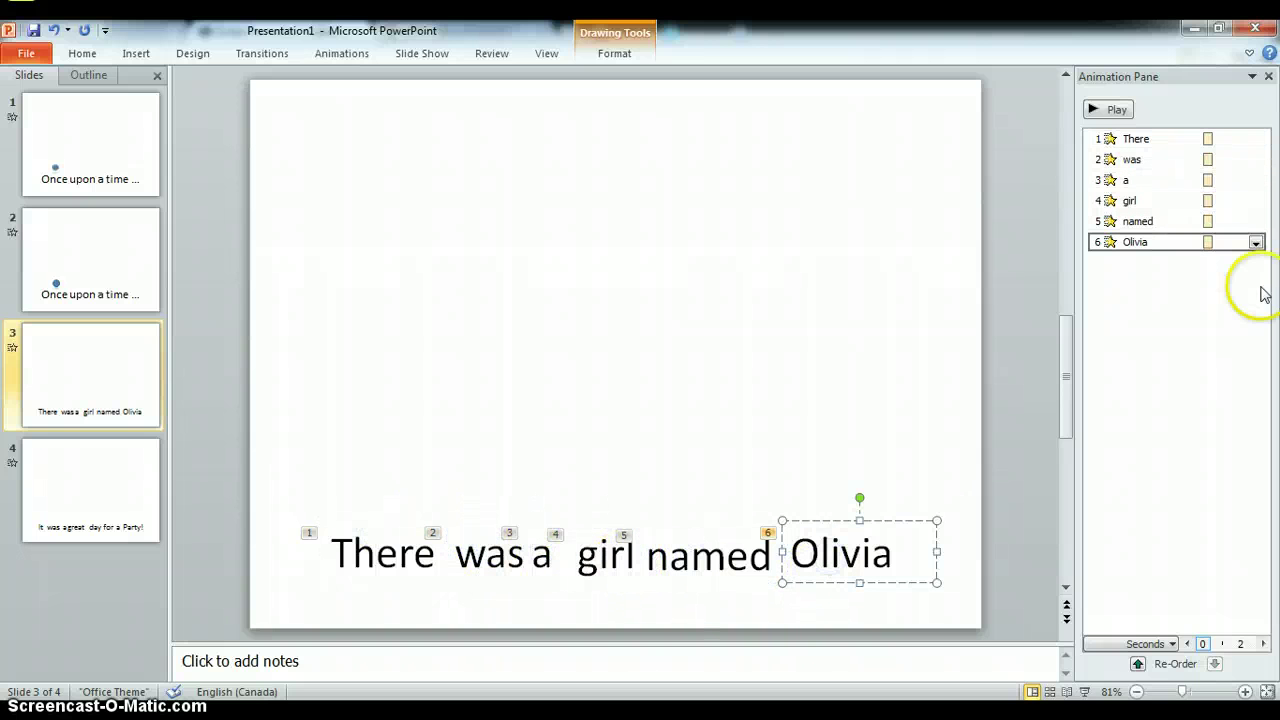
- Check which animation is applied to the word "There" on slide 3 and view its effect options without changing them
click(386, 558)
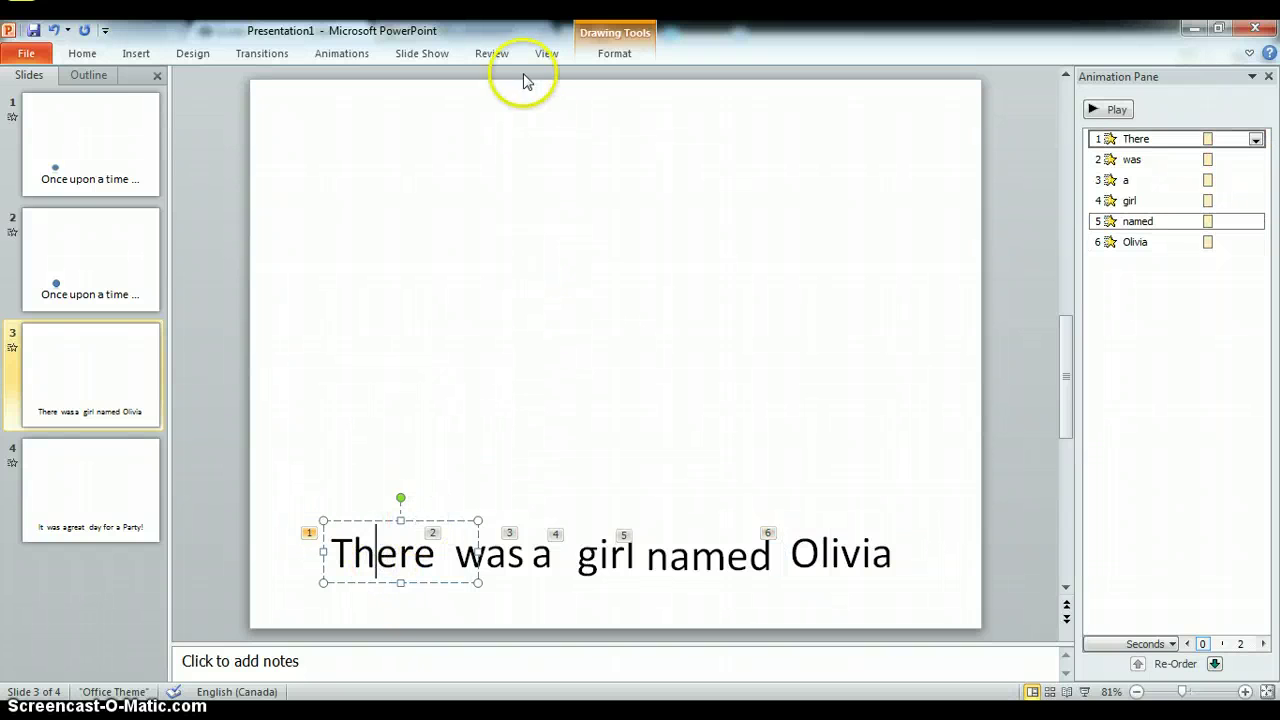
click(341, 53)
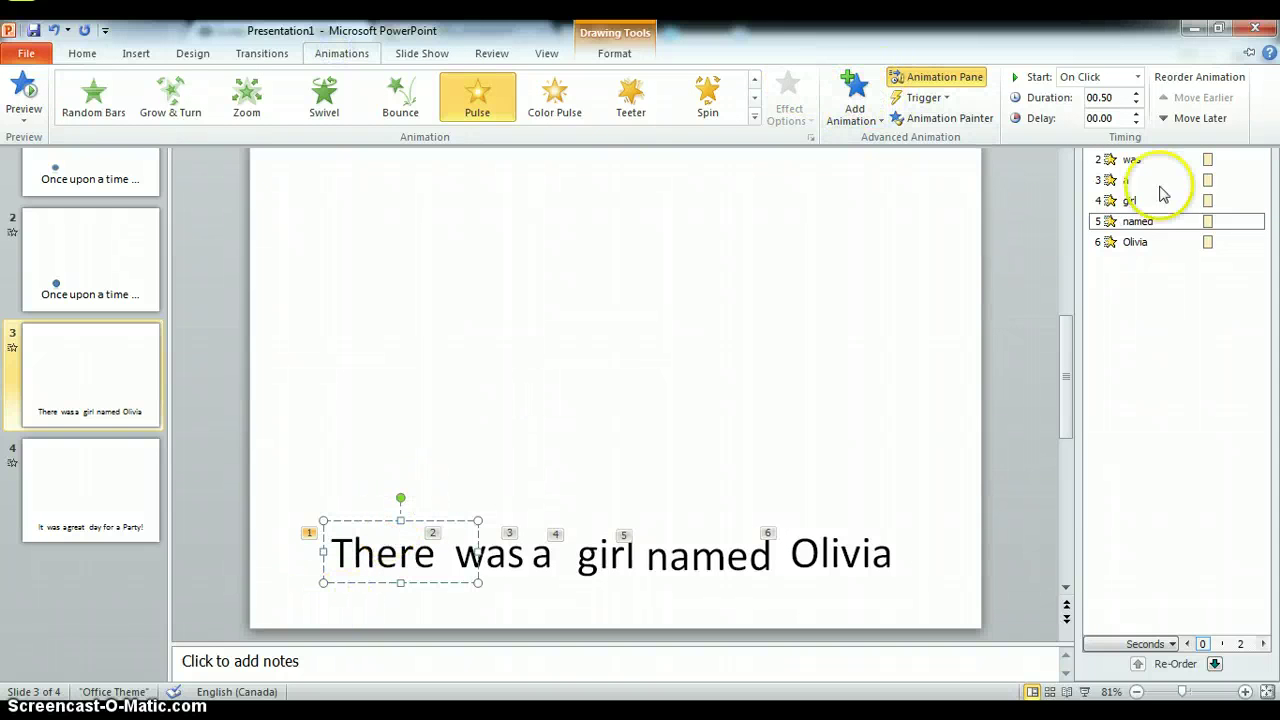
click(1128, 159)
key(ctrl+F1)
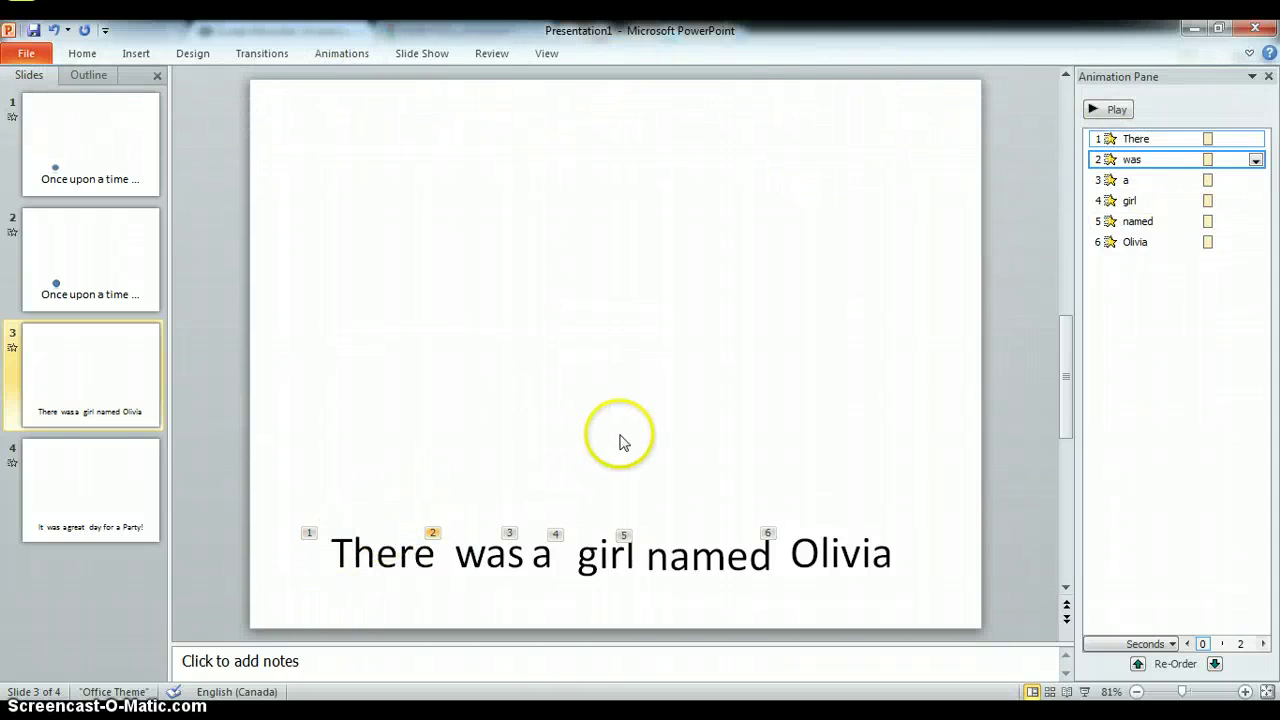
double_click(1146, 145)
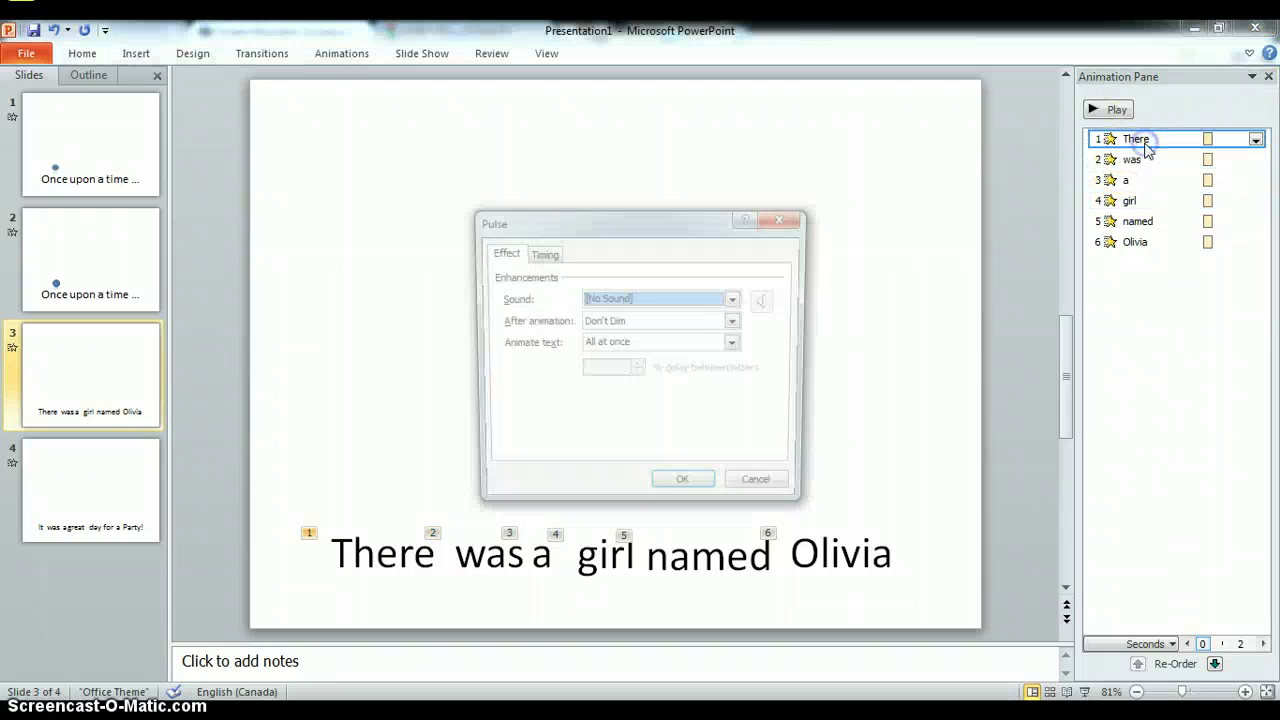
click(770, 491)
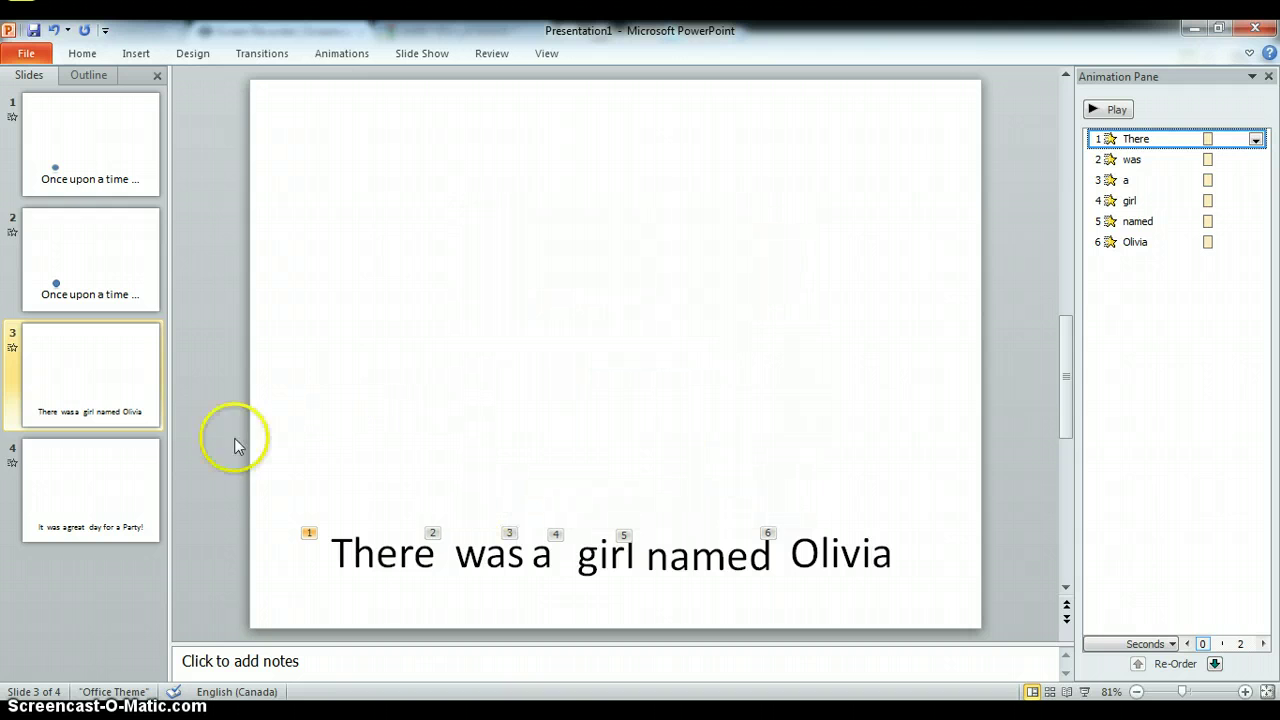
right_click(86, 388)
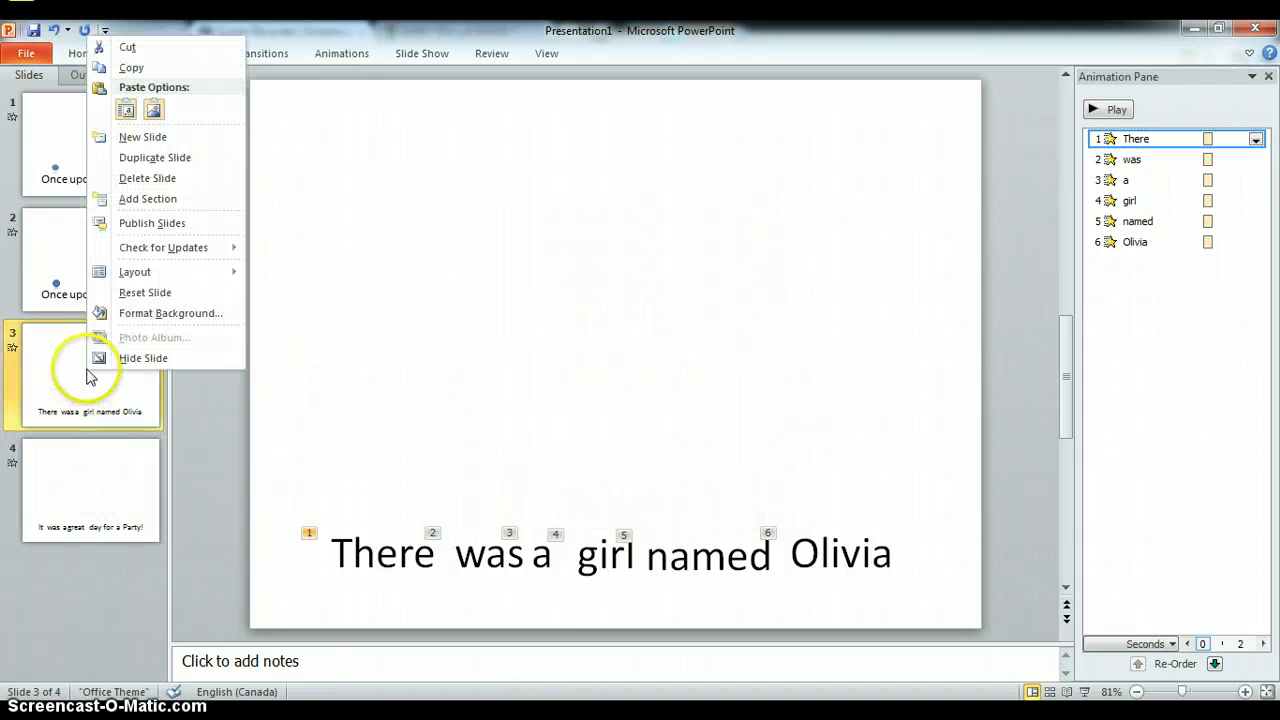
click(117, 159)
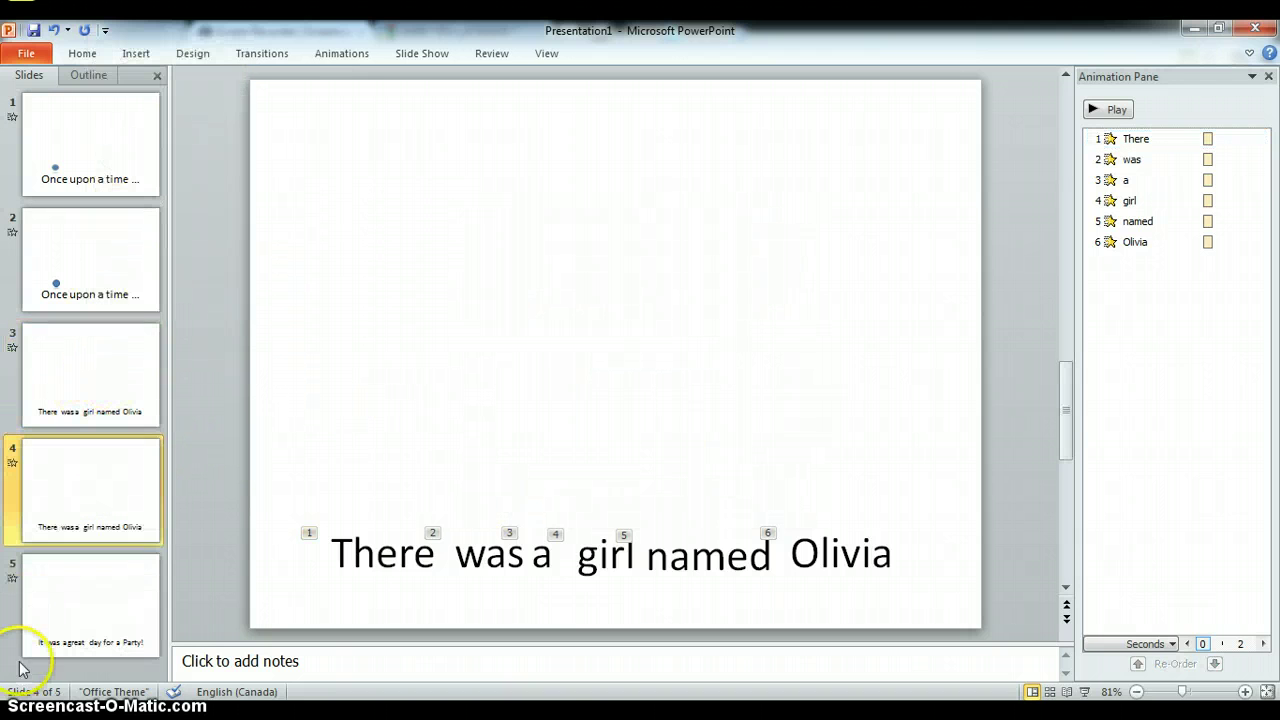
key(ctrl+z)
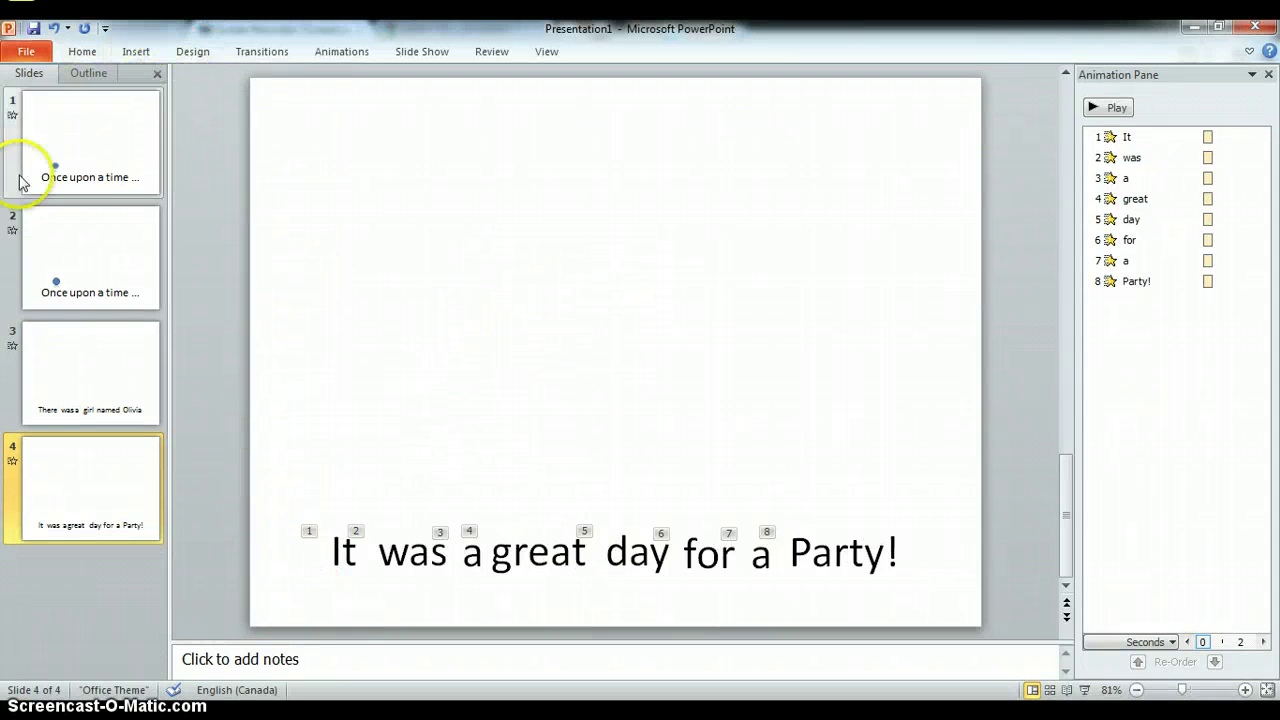
- Add a new slide after slide 4 and delete its title and content placeholders
click(78, 455)
right_click(78, 455)
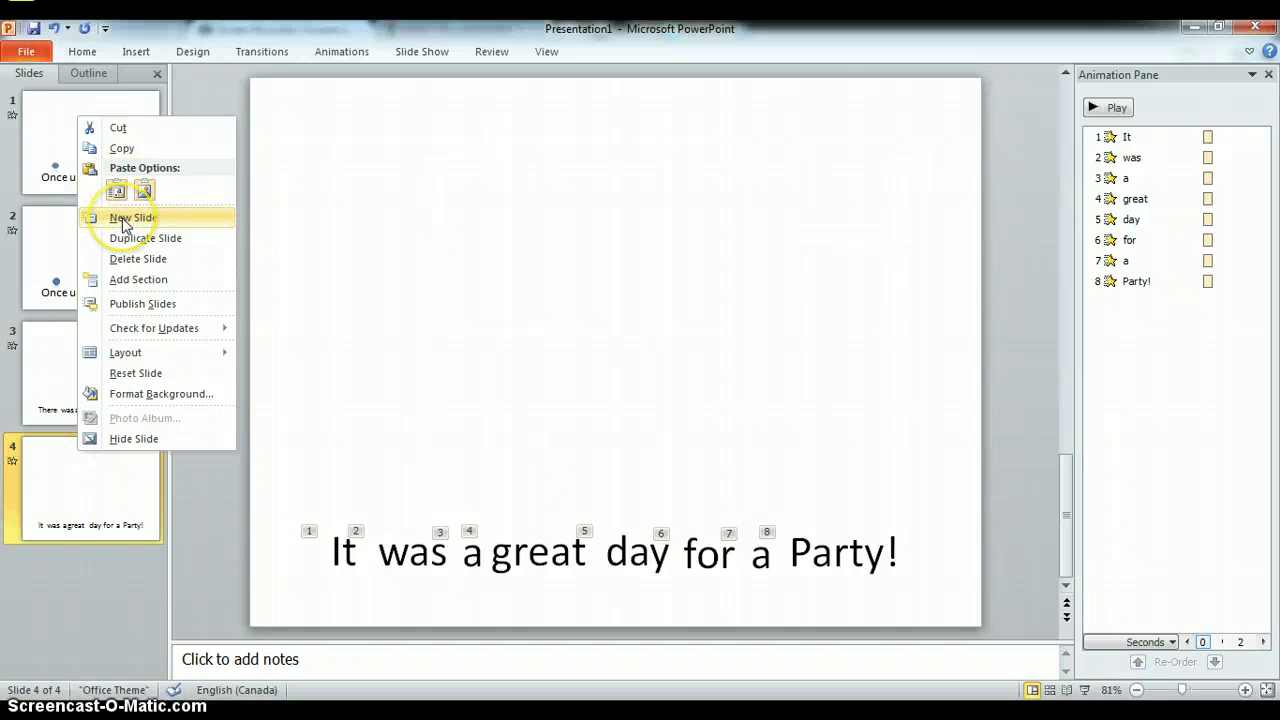
click(128, 220)
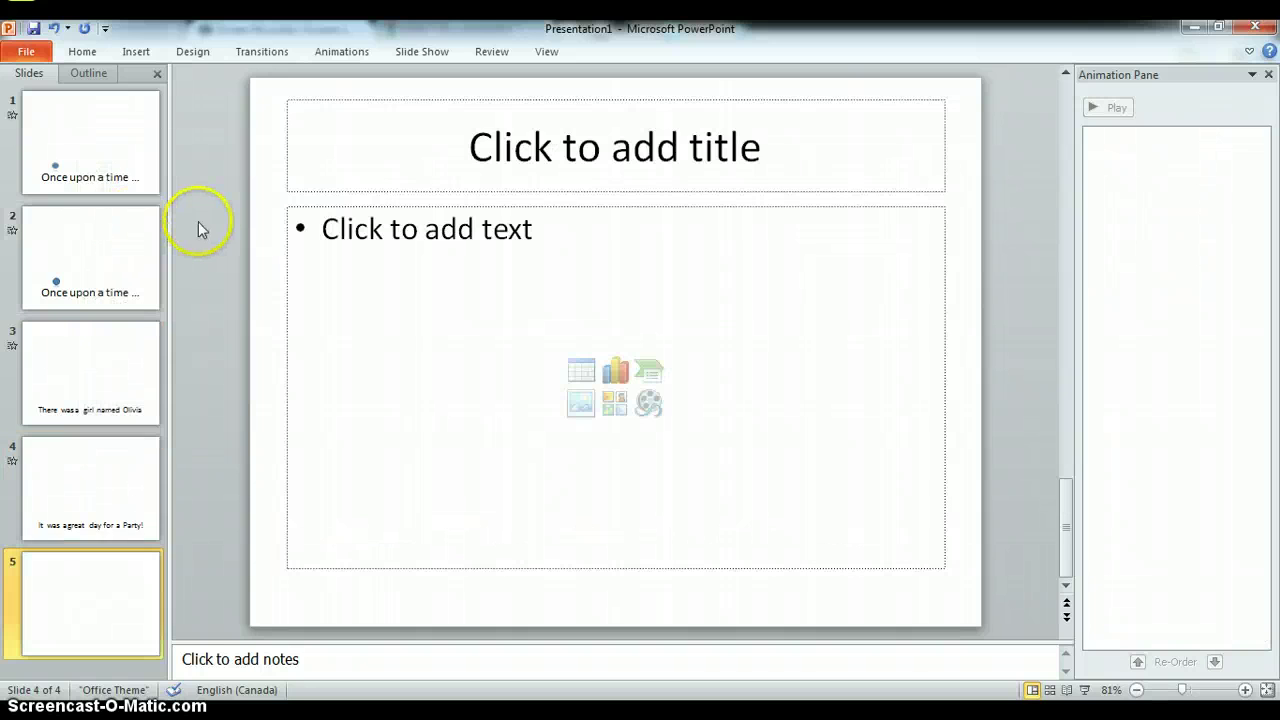
key(ctrl+a)
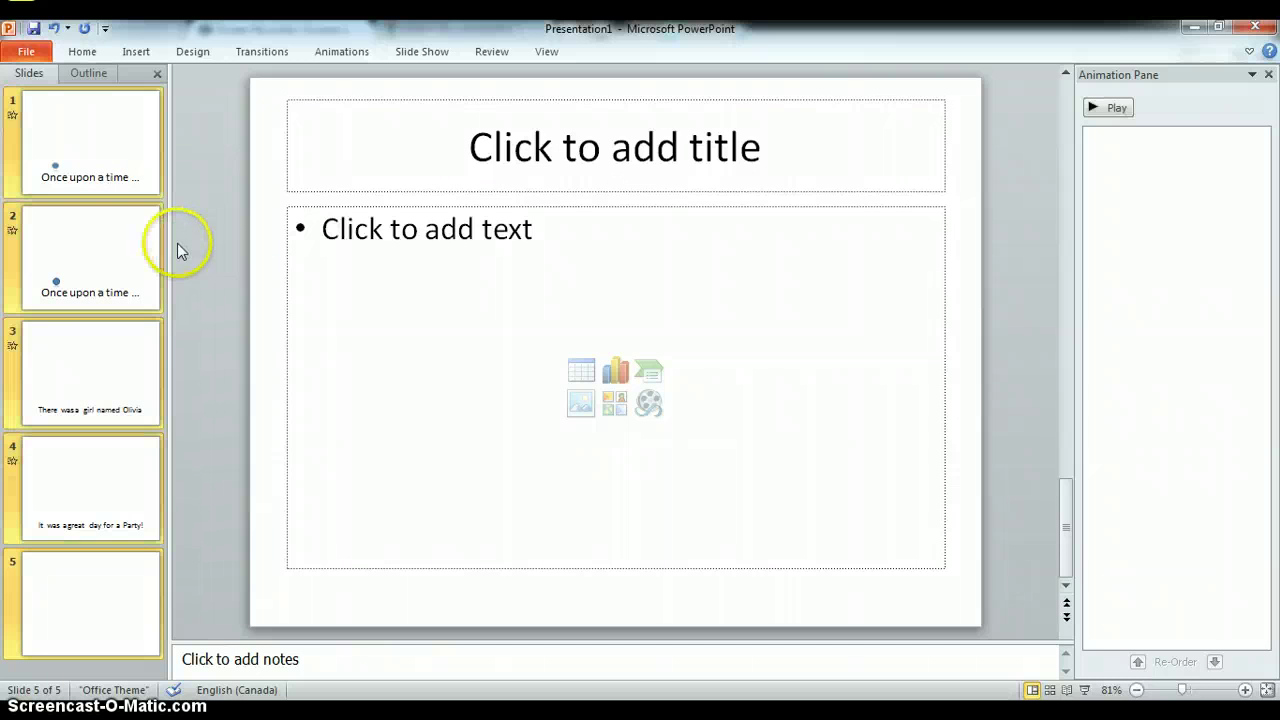
click(487, 192)
key(Delete)
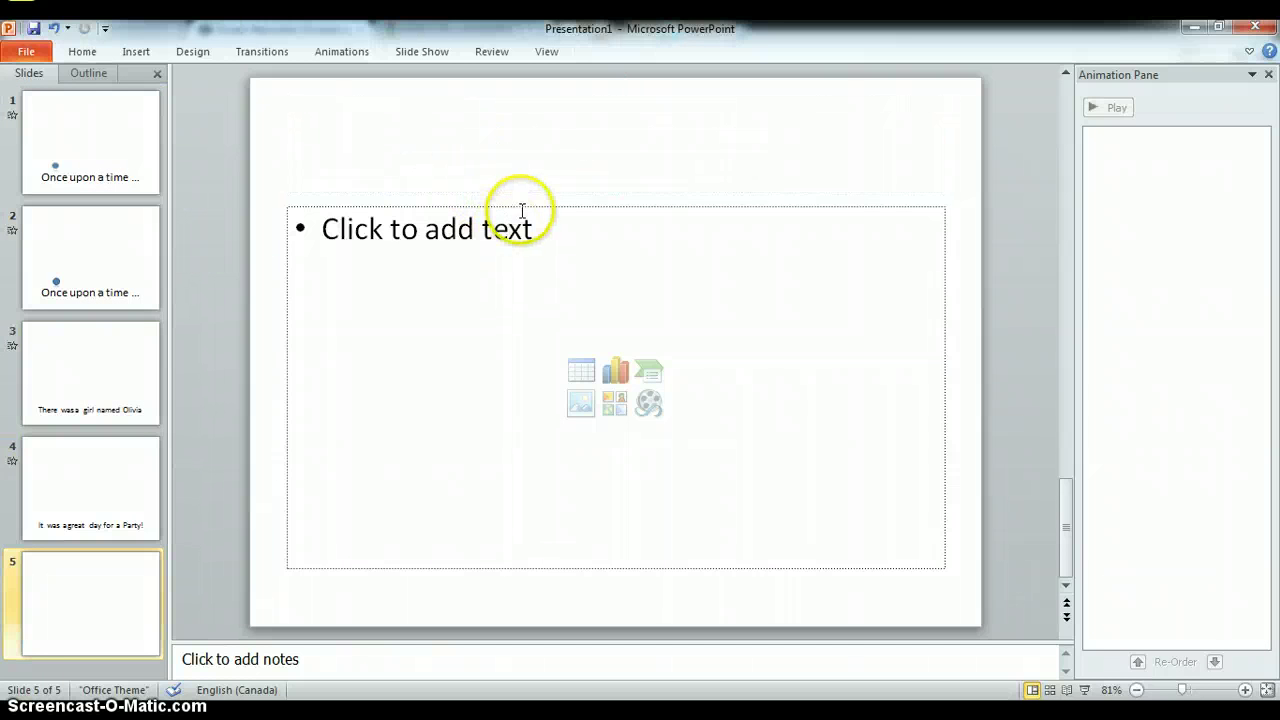
click(534, 204)
key(Delete)
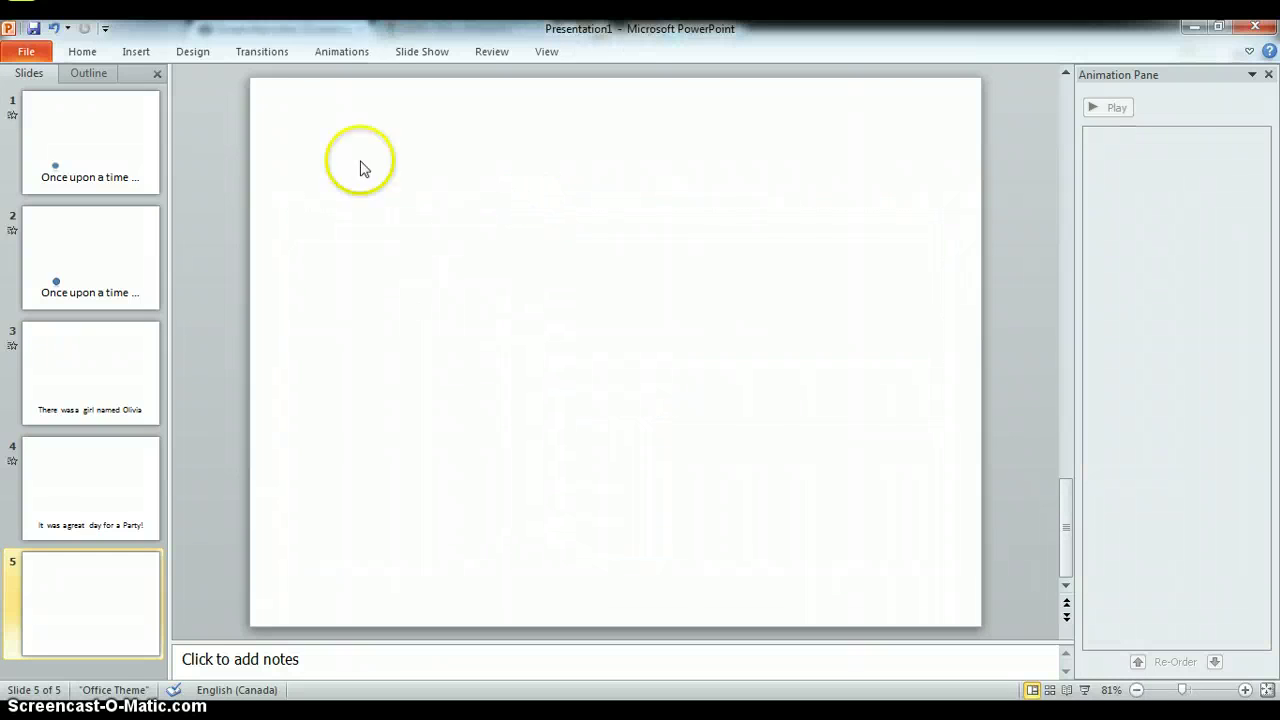
- Insert a text box reading "Hello!" in the lower-left area of blank slide 5 and narrow it to fit the word
click(150, 56)
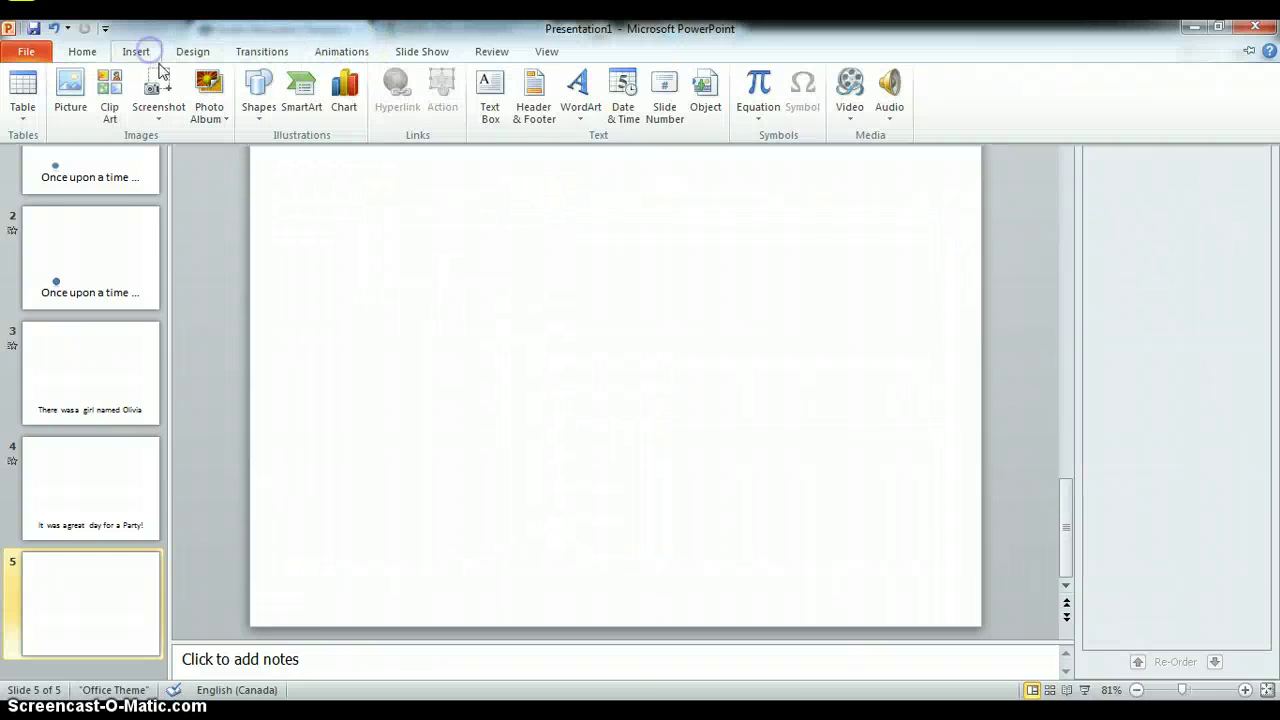
click(493, 85)
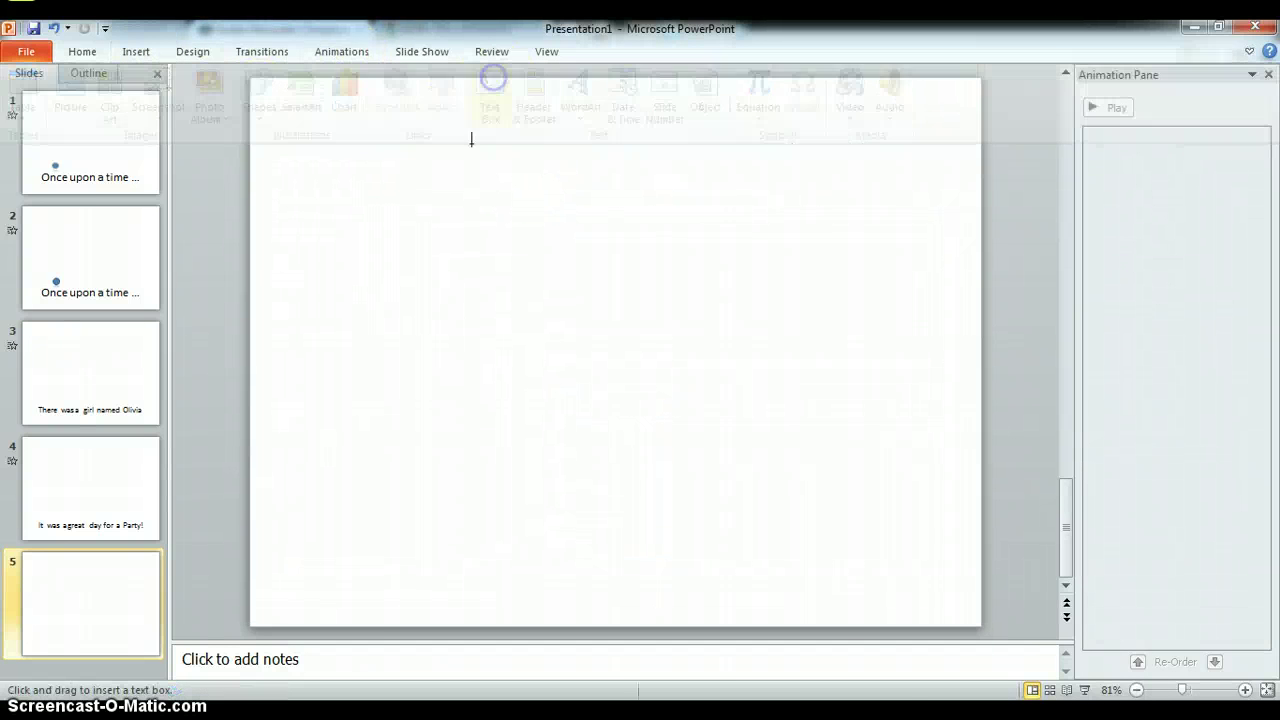
drag(316, 495, 465, 542)
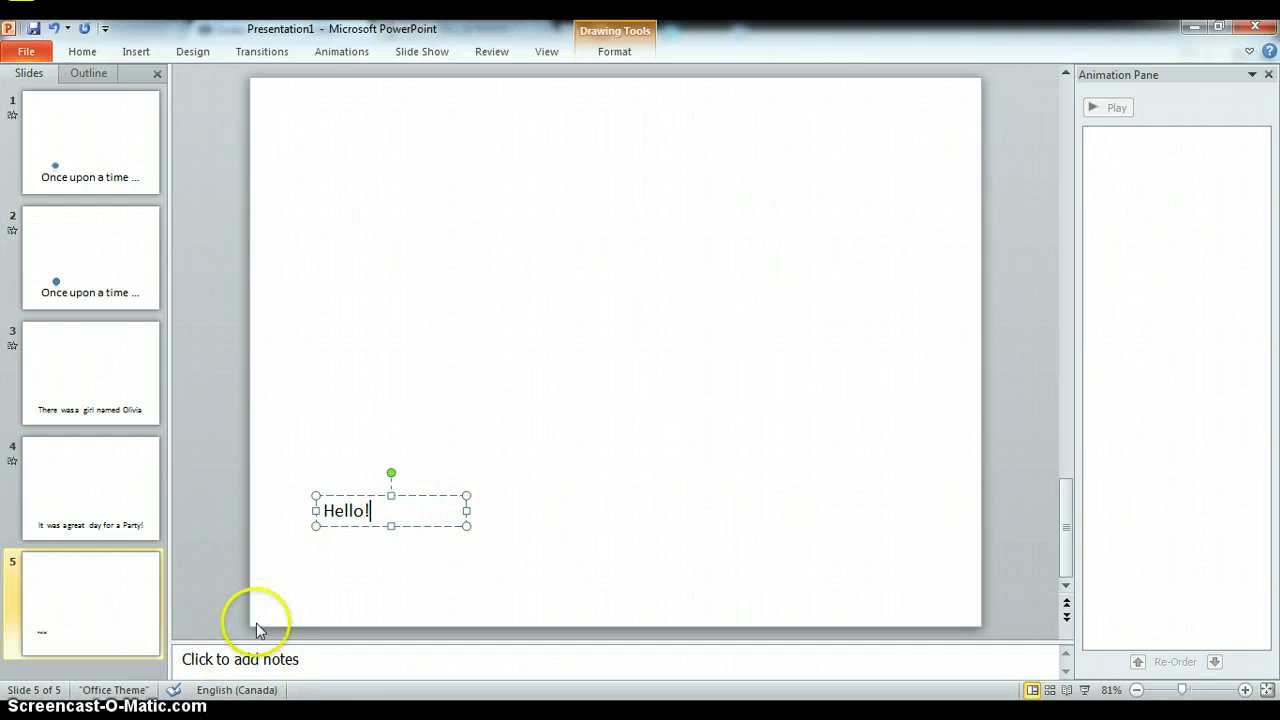
click(390, 425)
click(347, 510)
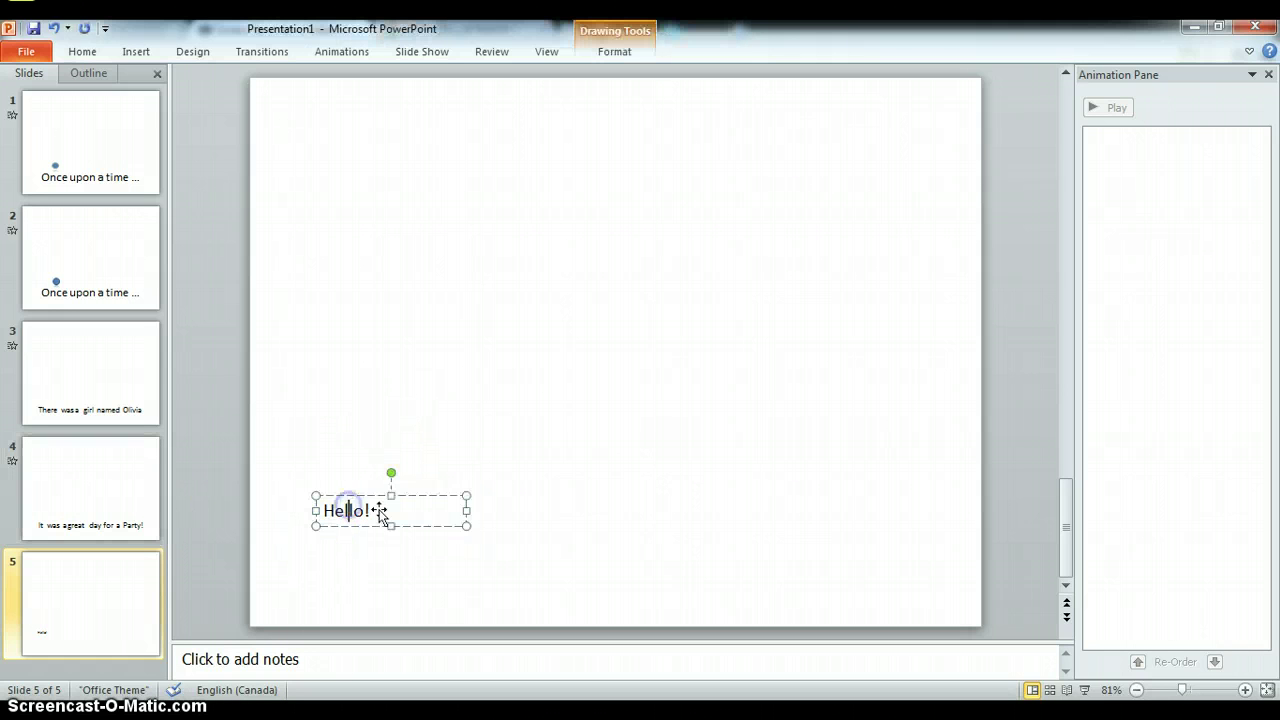
click(466, 505)
drag(373, 516, 387, 520)
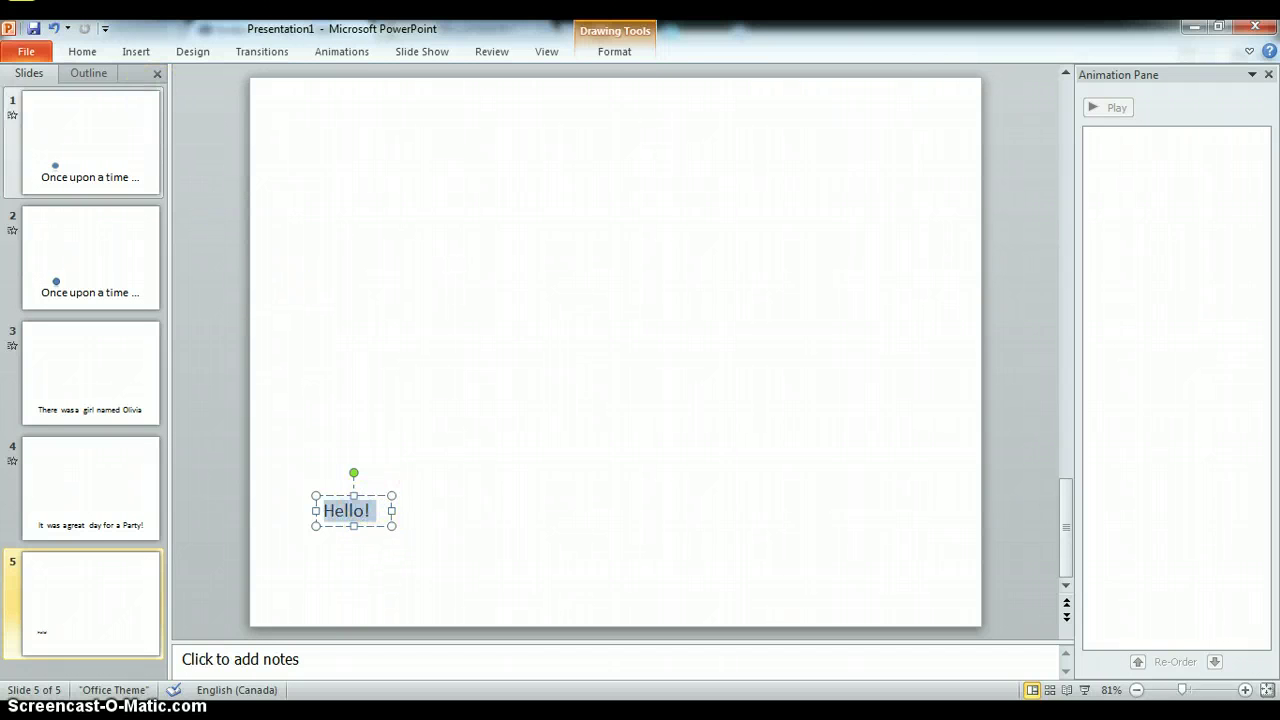
- Set the font size of "Hello!" to 30 and widen its text box so the word fits on one line
click(191, 51)
click(135, 52)
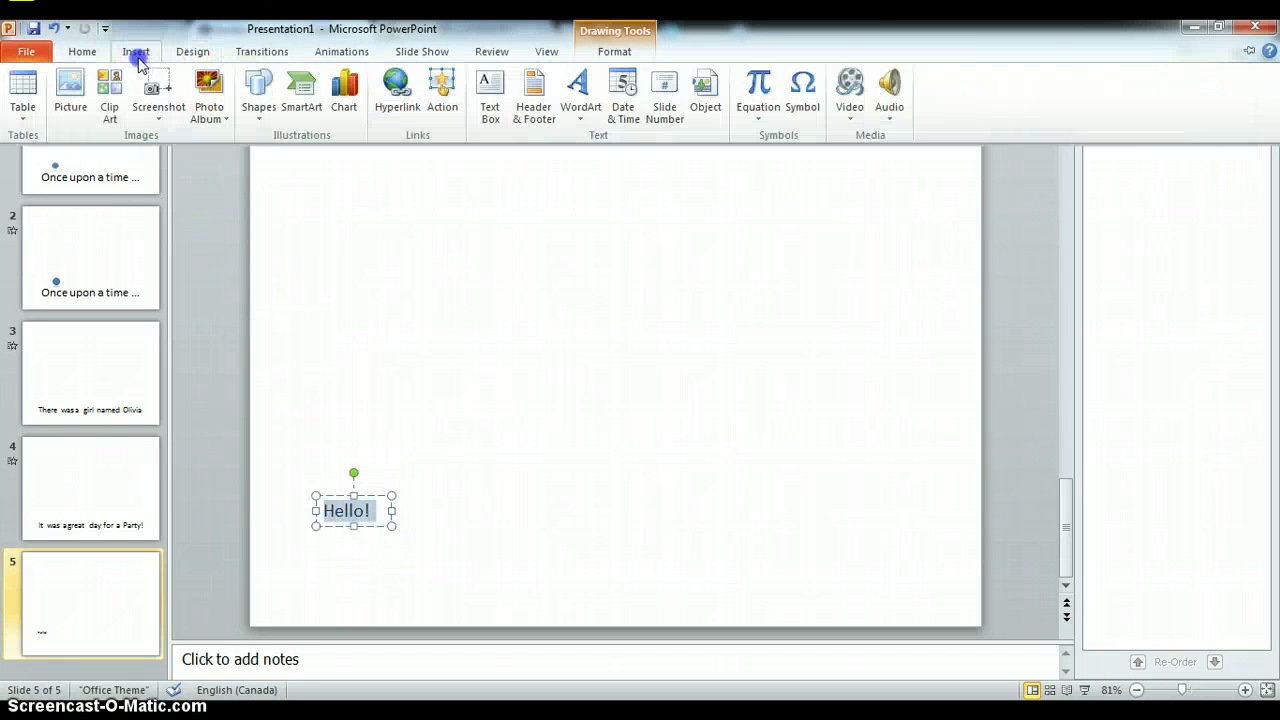
click(65, 53)
click(410, 86)
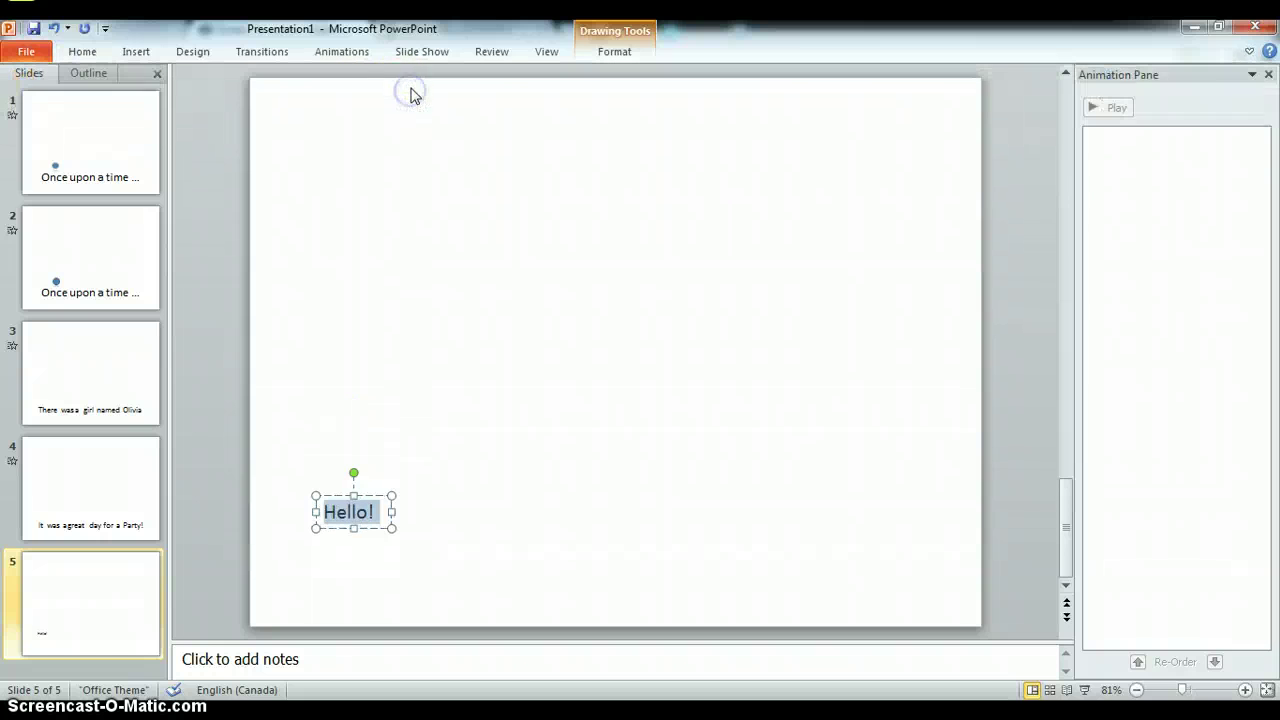
click(144, 60)
click(85, 53)
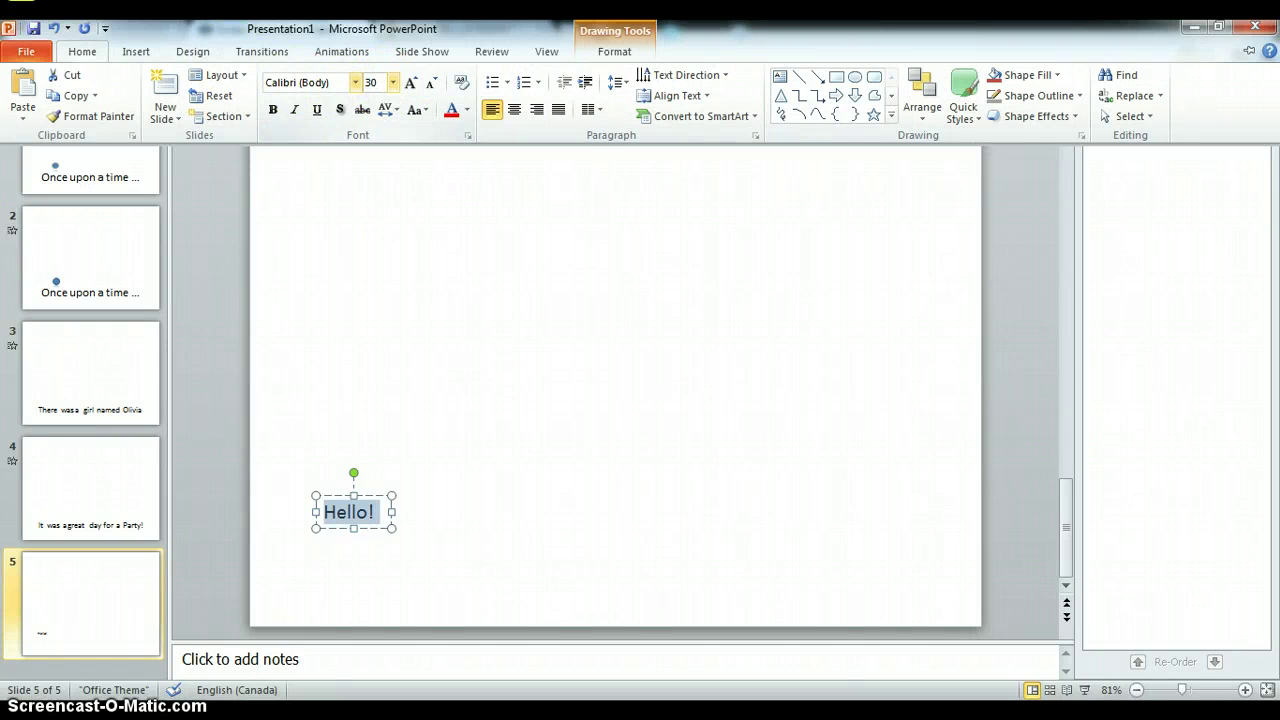
click(366, 86)
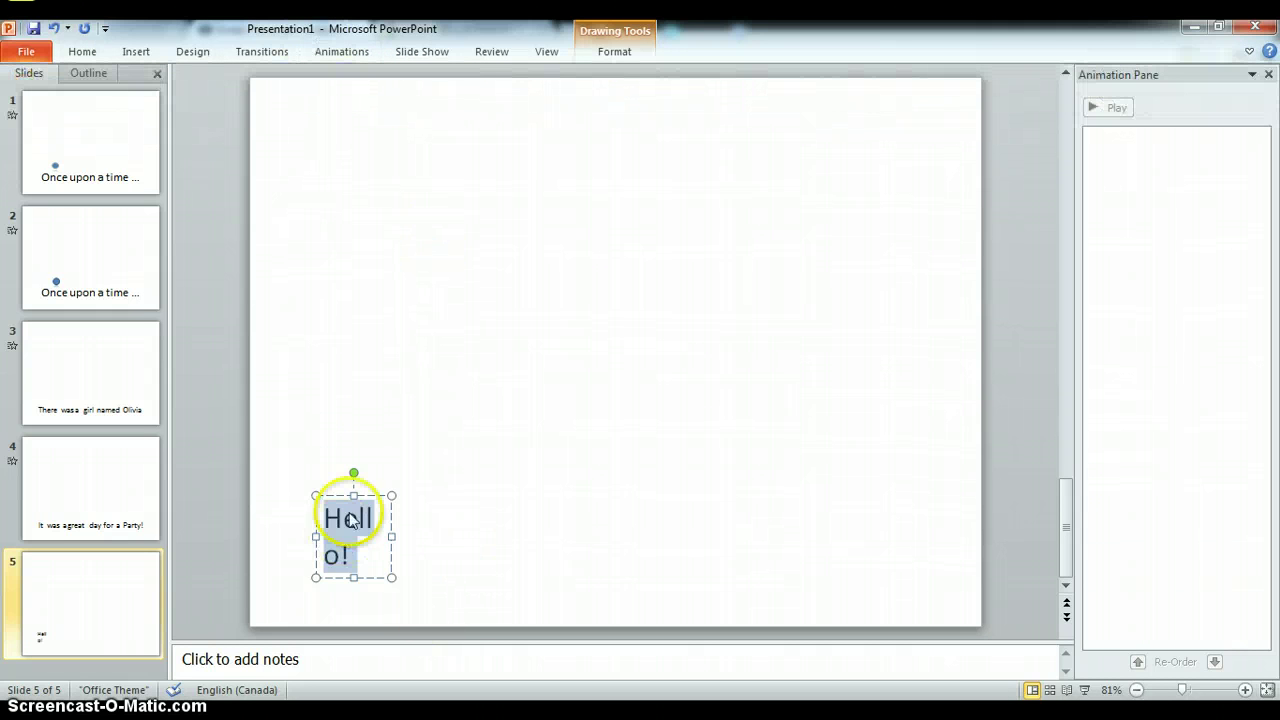
drag(396, 535, 428, 534)
click(447, 525)
click(372, 516)
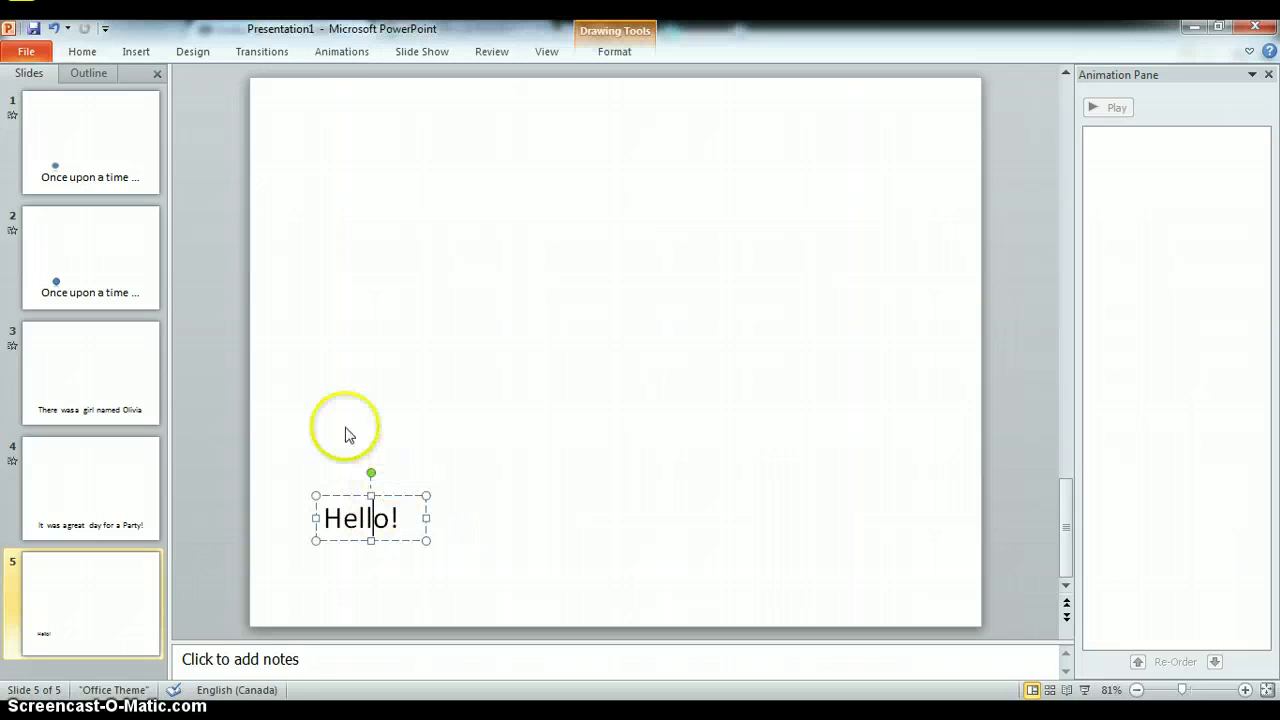
- Add a Color Pulse emphasis animation to the "Hello!" text box on slide 5
key(ctrl+a)
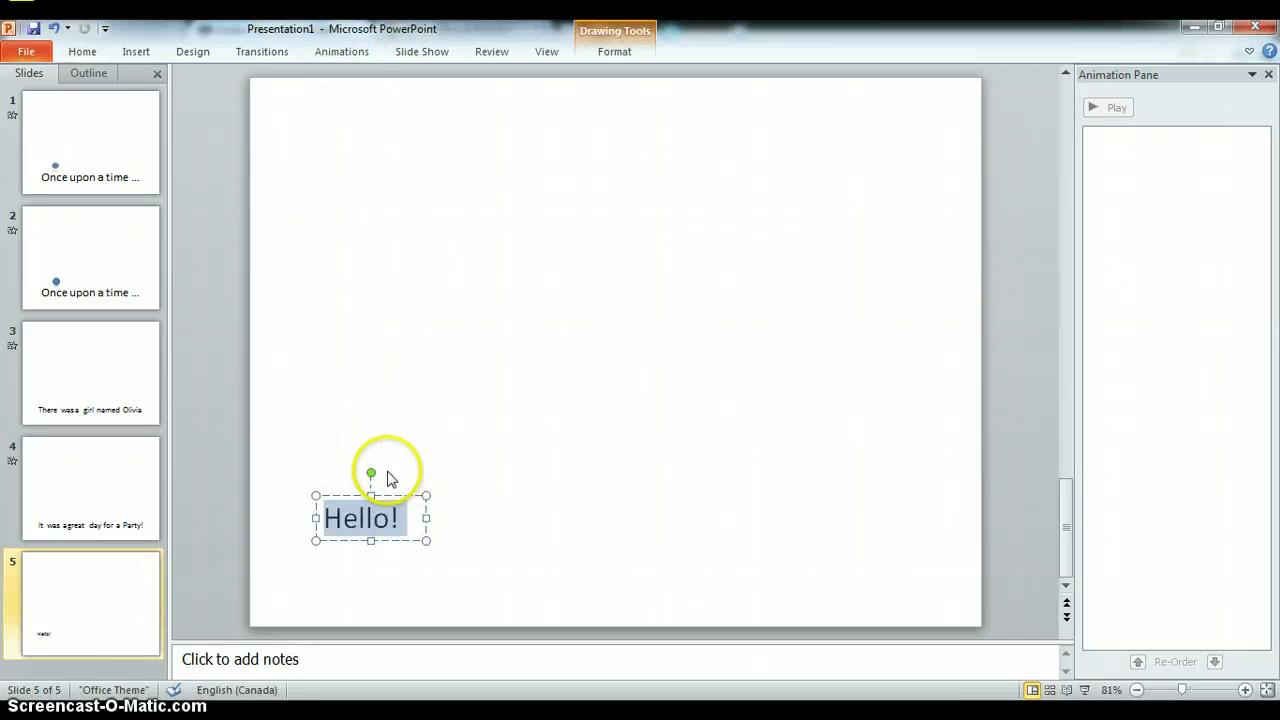
click(355, 53)
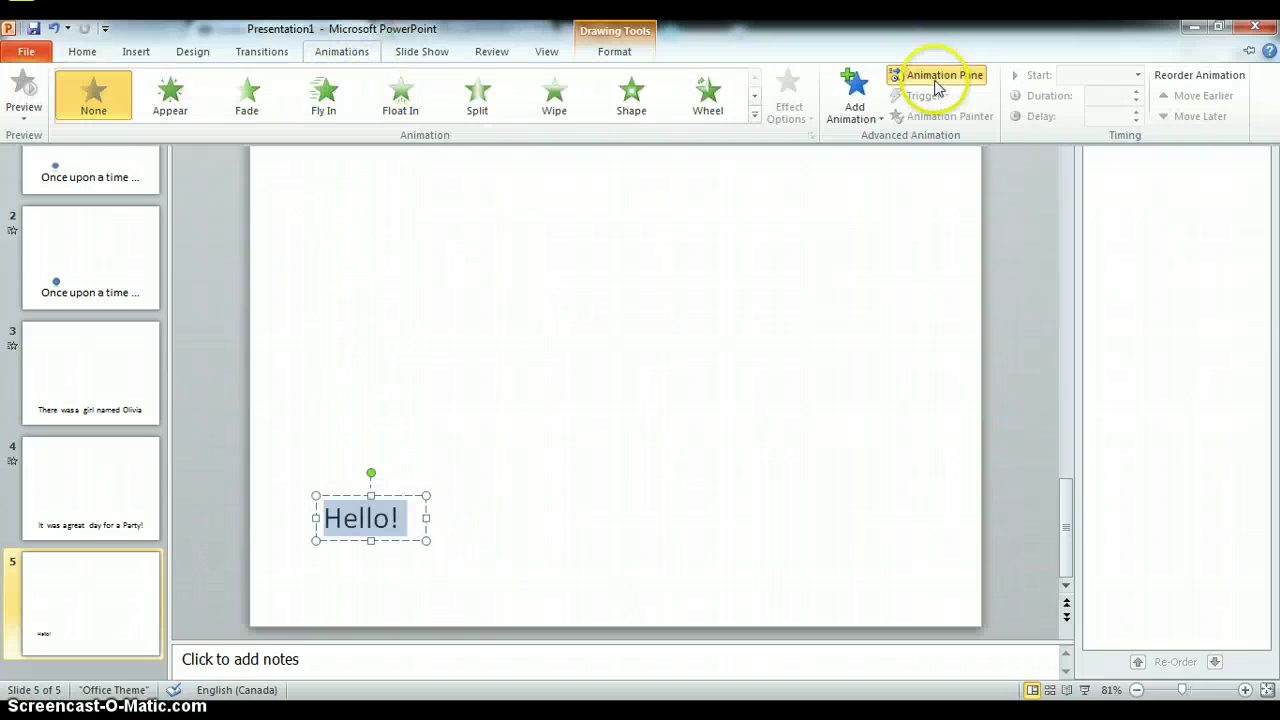
click(852, 95)
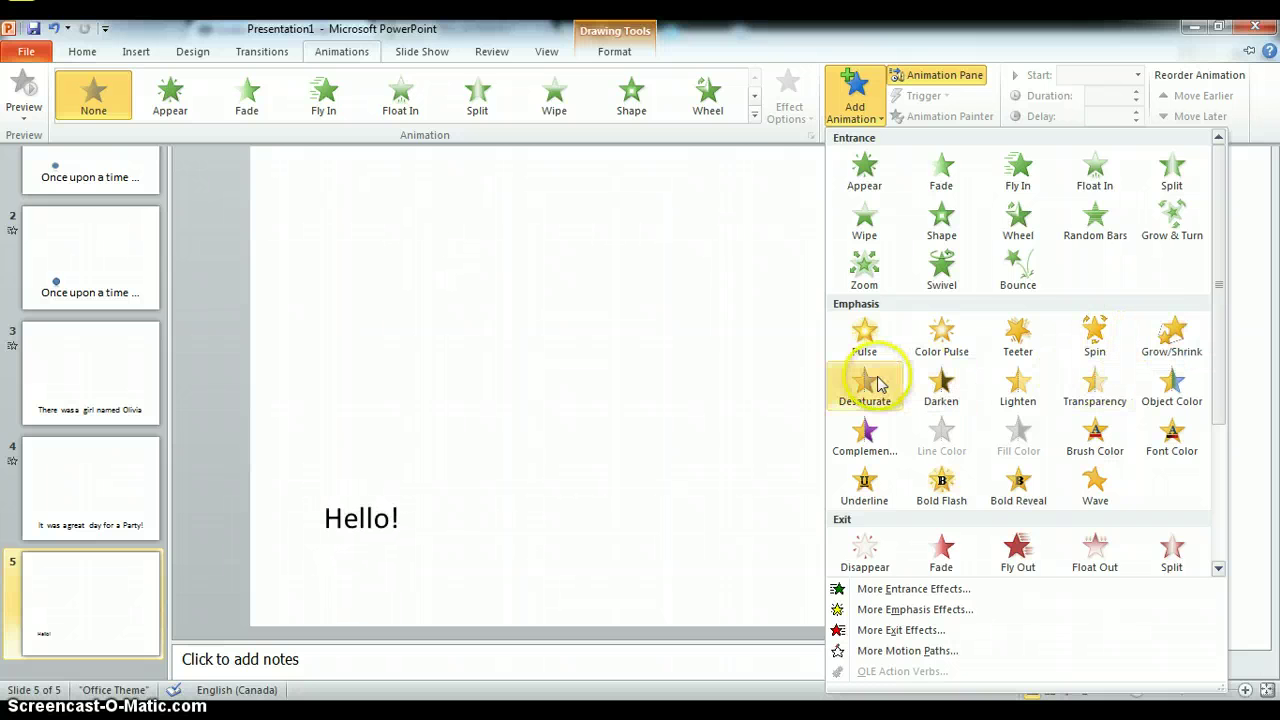
click(941, 340)
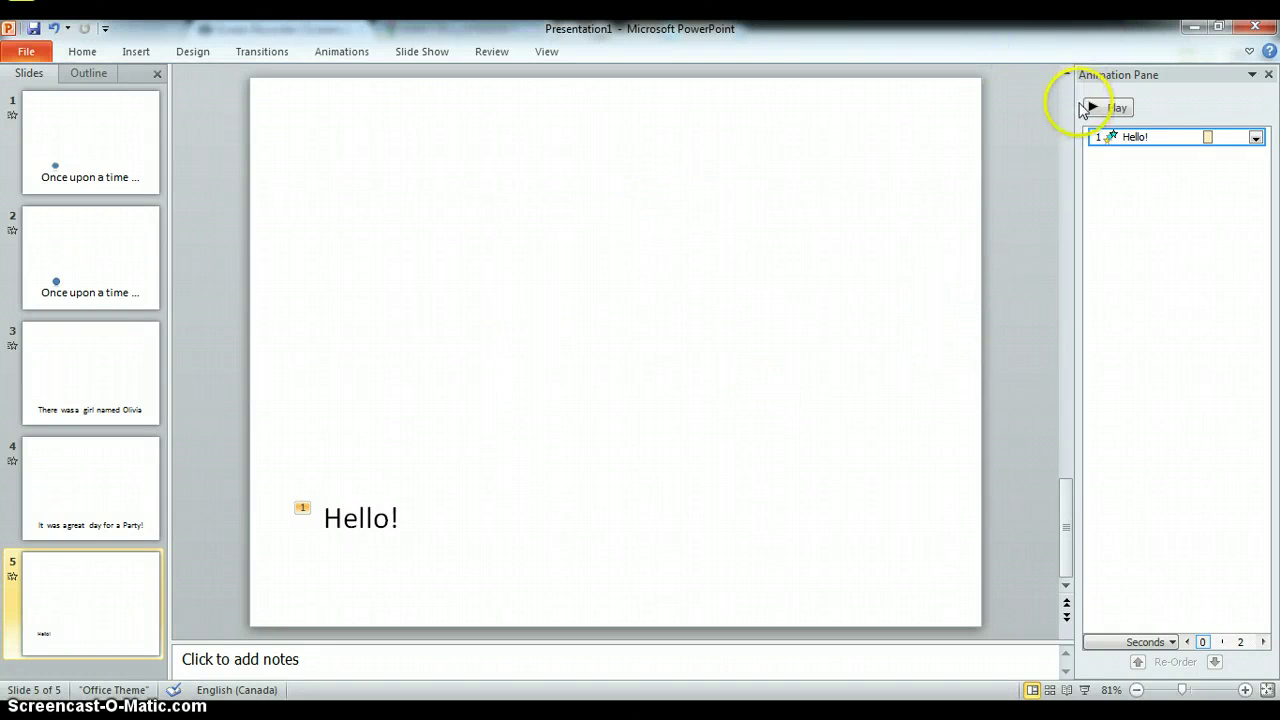
- Reopen the list of slide 5's animations and preview the Color Pulse effect on "Hello!"
click(355, 50)
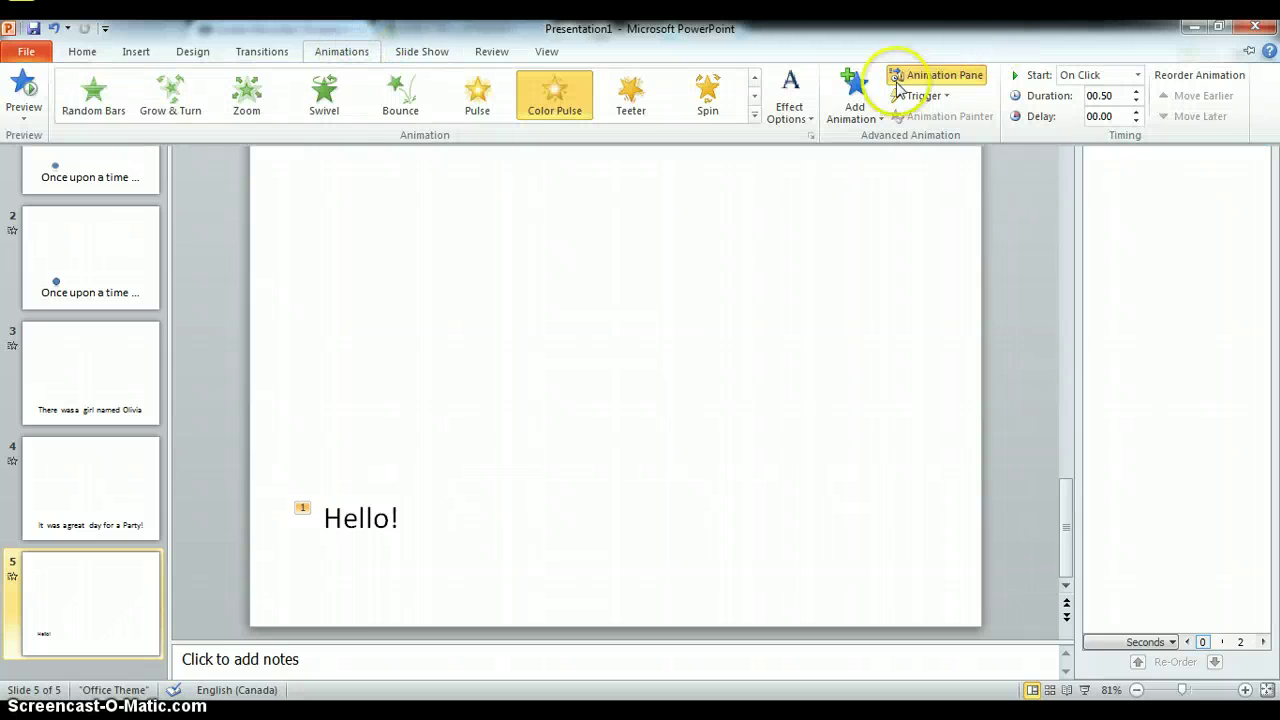
click(945, 76)
click(347, 50)
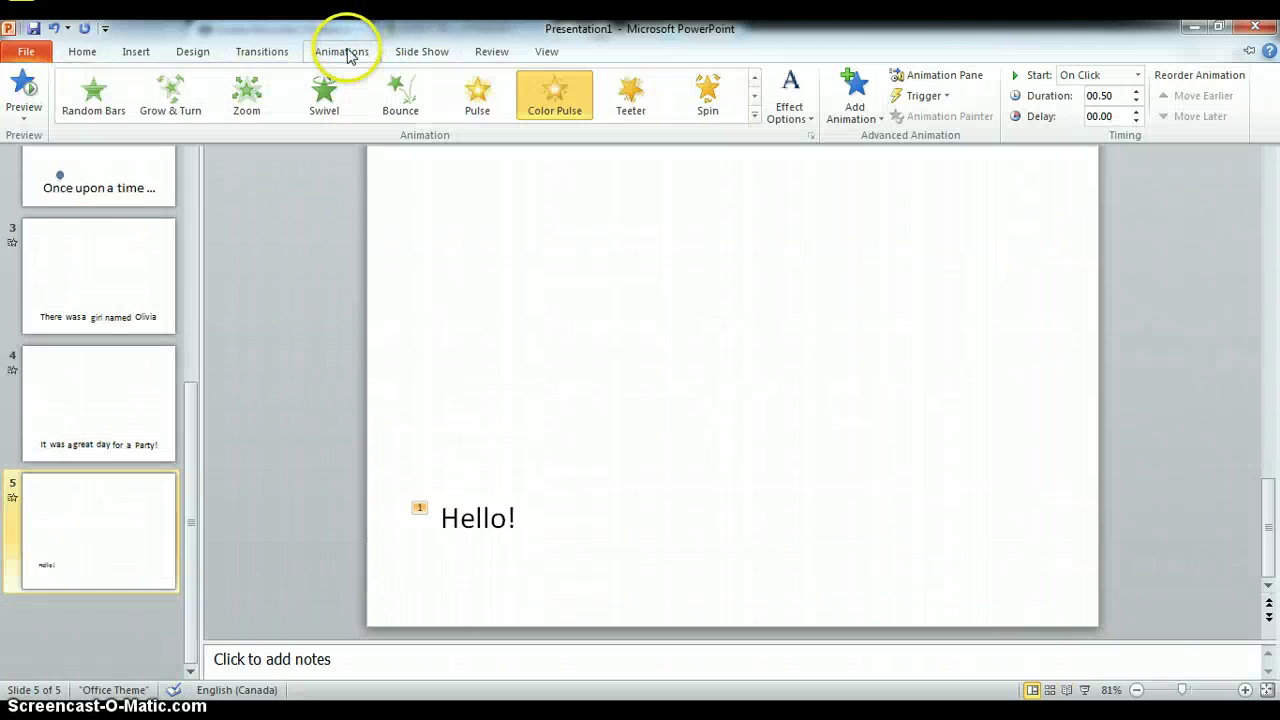
click(940, 80)
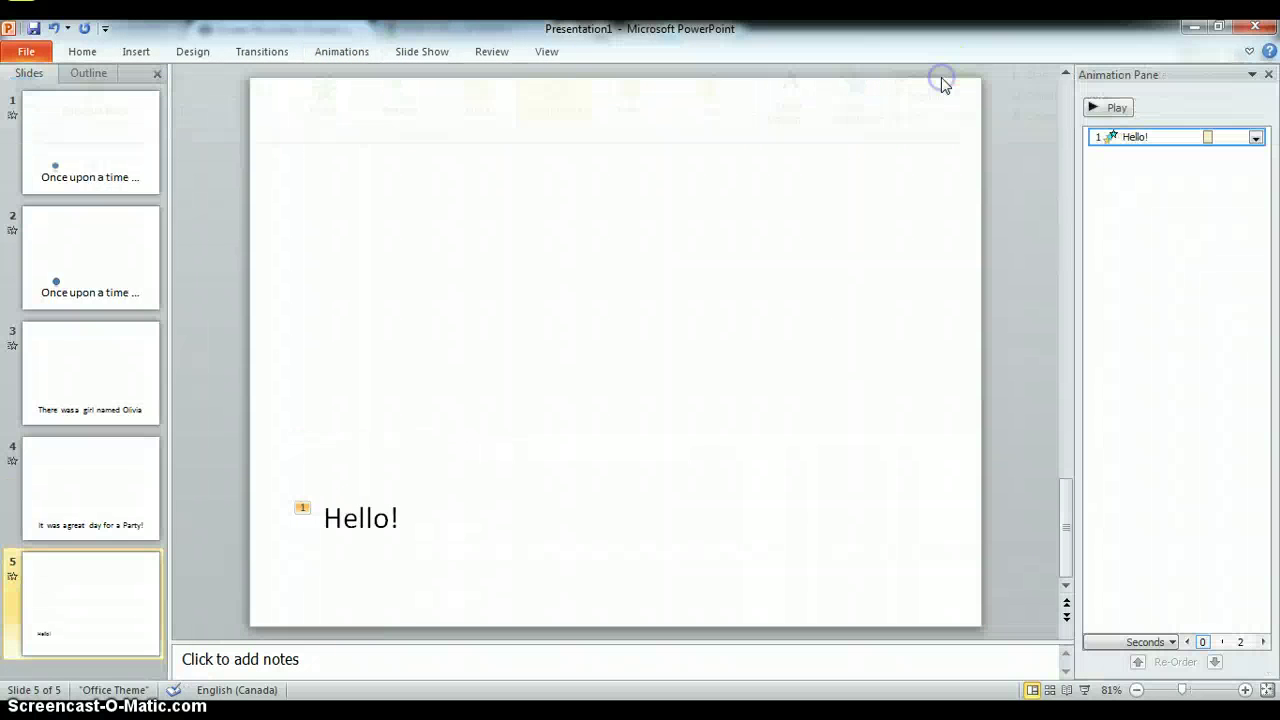
click(1117, 108)
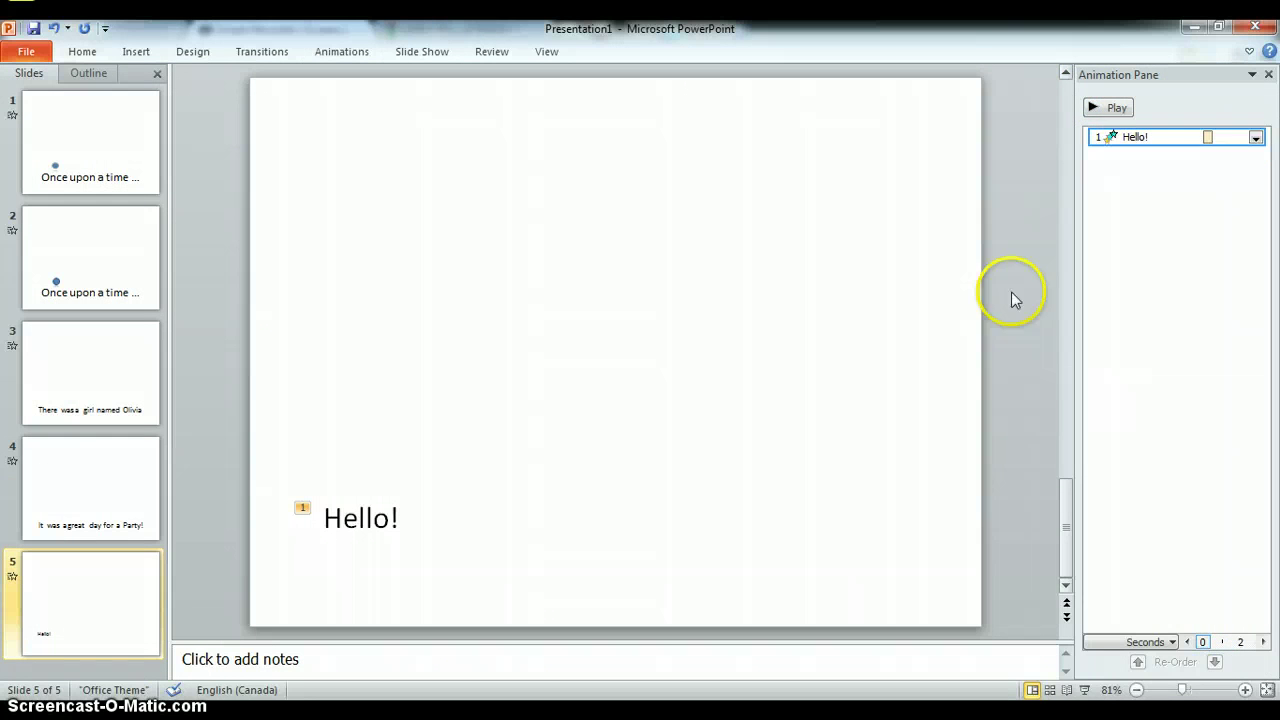
click(626, 441)
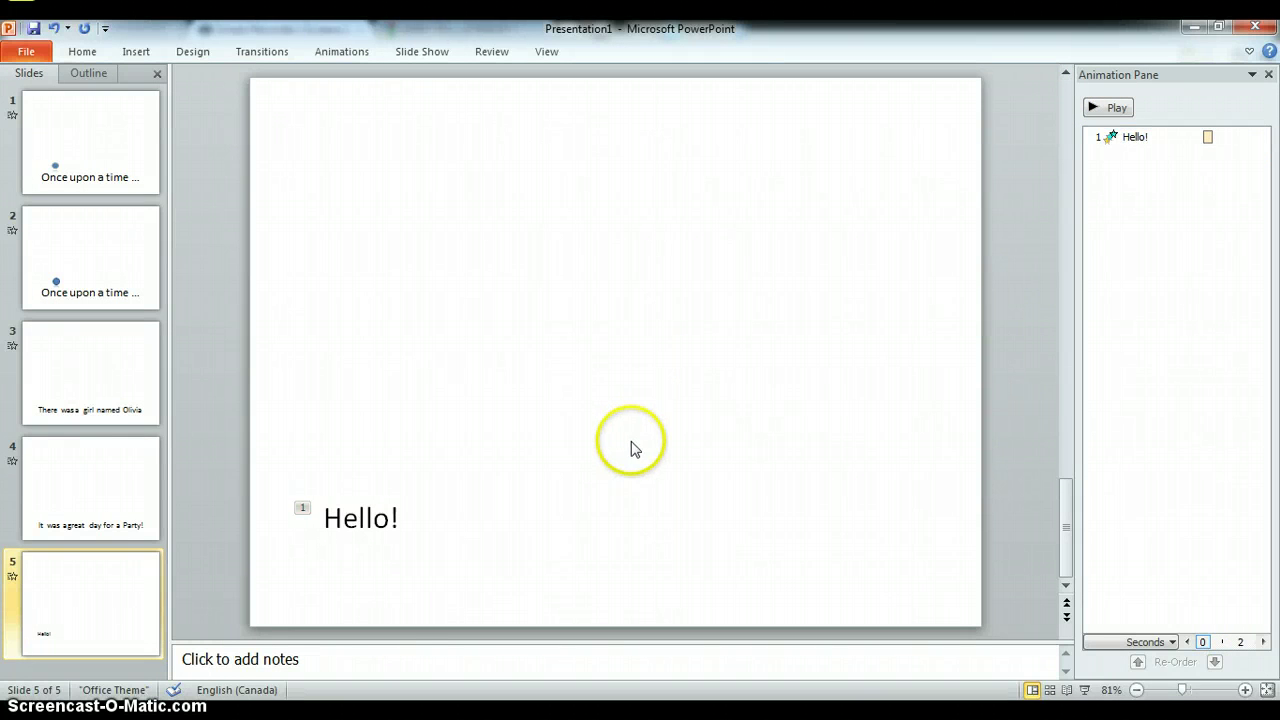
- Duplicate the animated "Hello!" text box twice and line the copies up in a row after the original
click(396, 514)
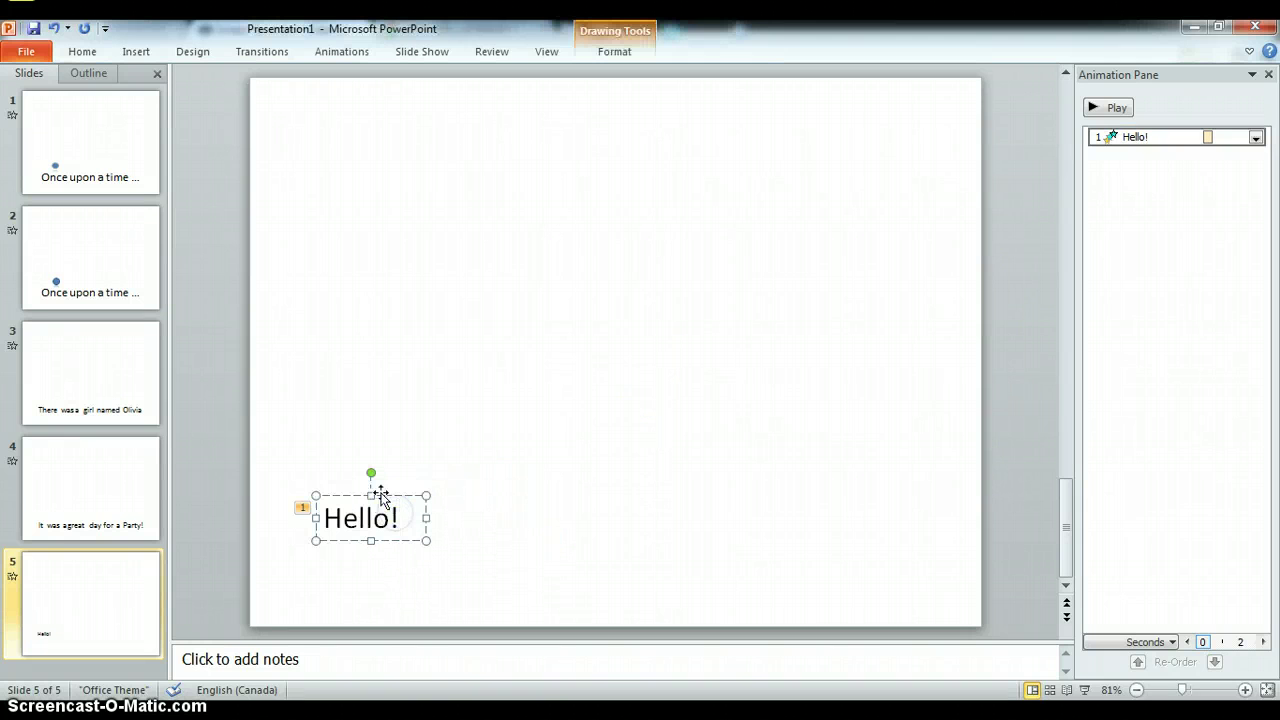
right_click(383, 497)
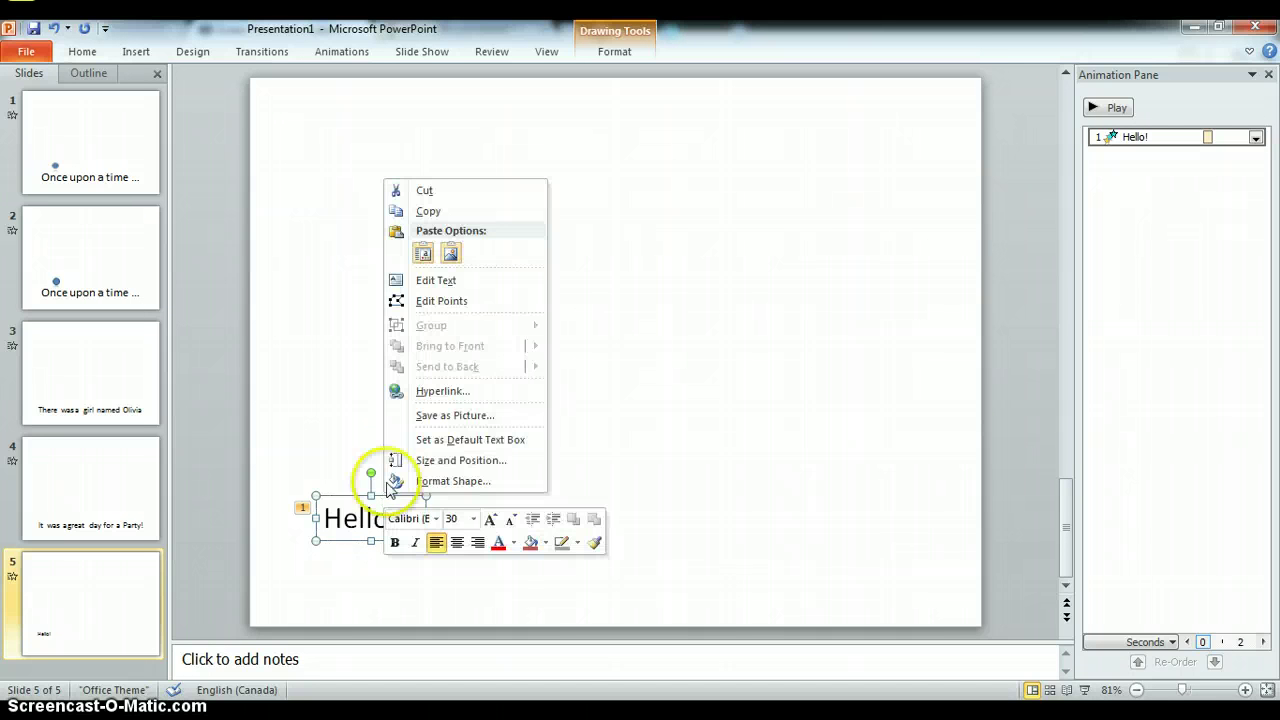
click(426, 214)
click(494, 466)
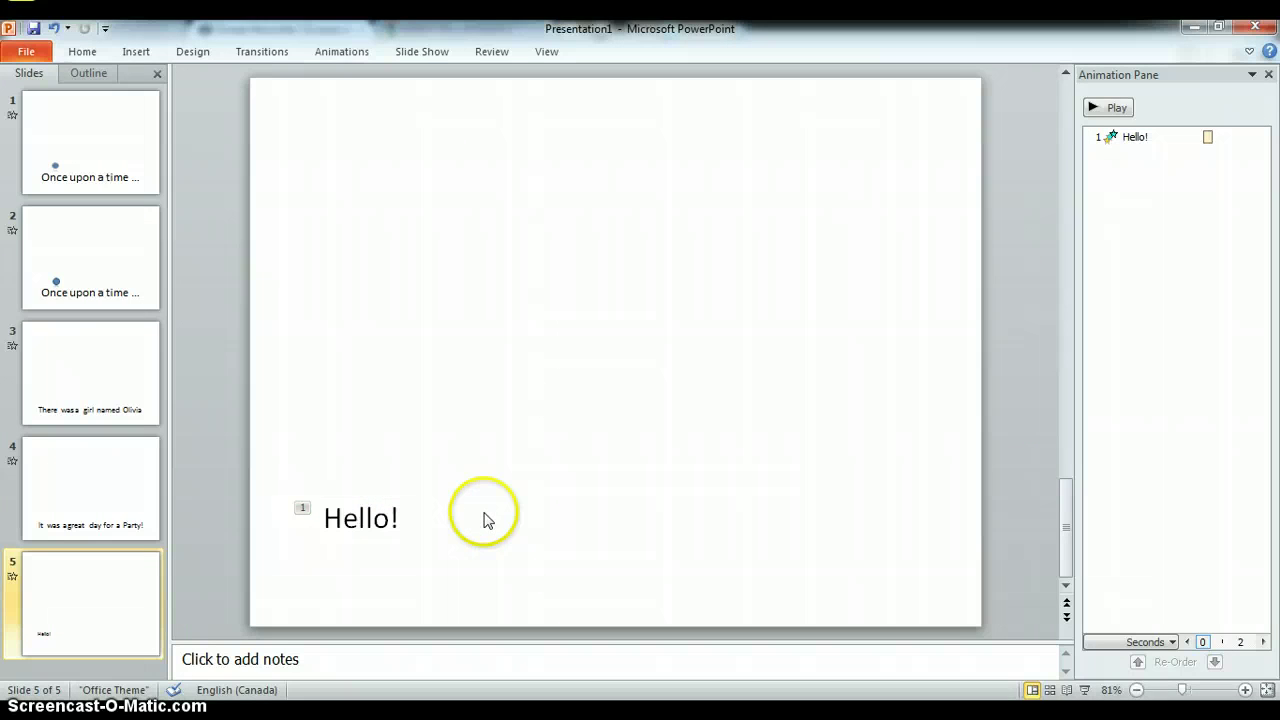
key(ctrl+v)
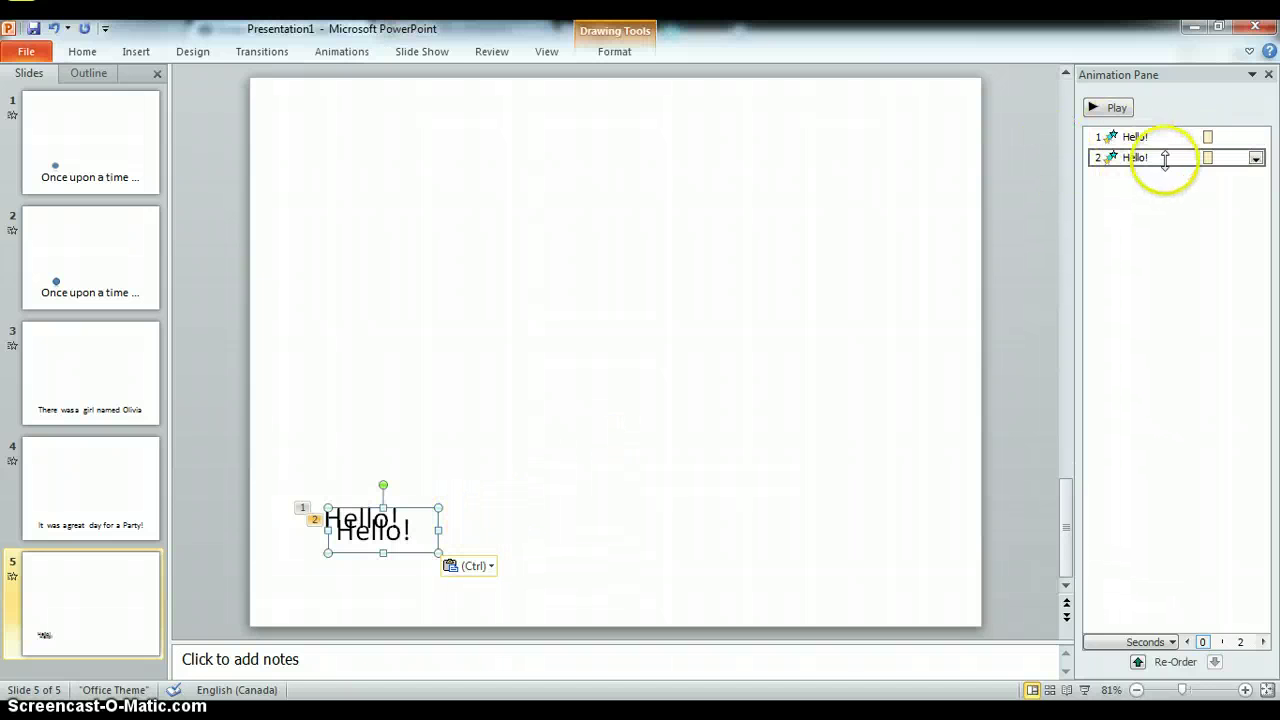
drag(410, 508, 487, 499)
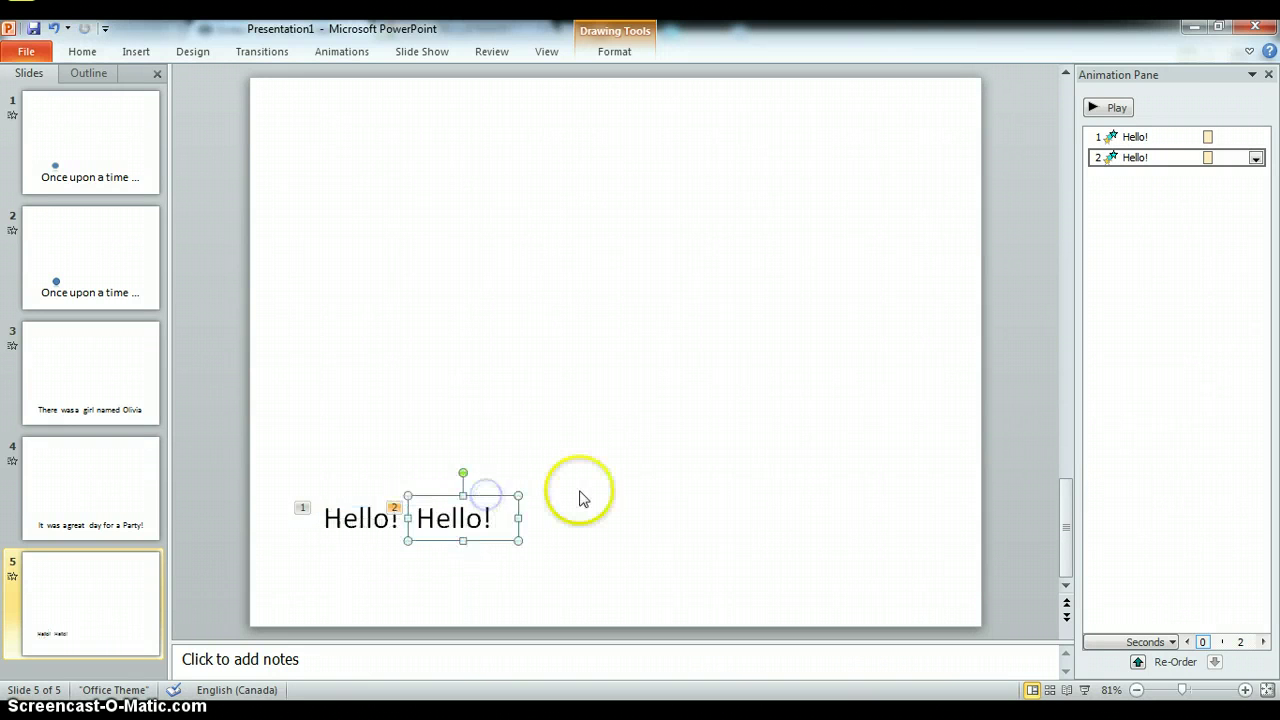
key(ctrl+v)
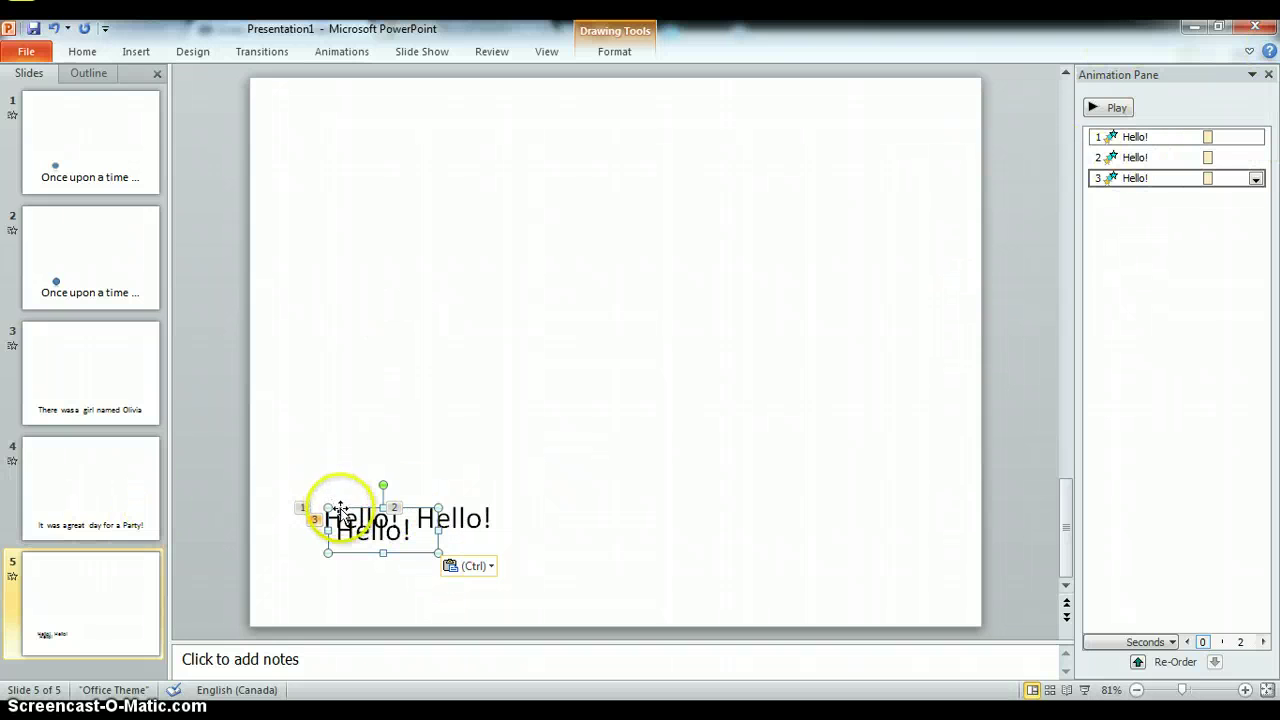
drag(619, 481, 512, 498)
- Replace the text of the second and third "Hello!" boxes with "It" and "was"
click(477, 534)
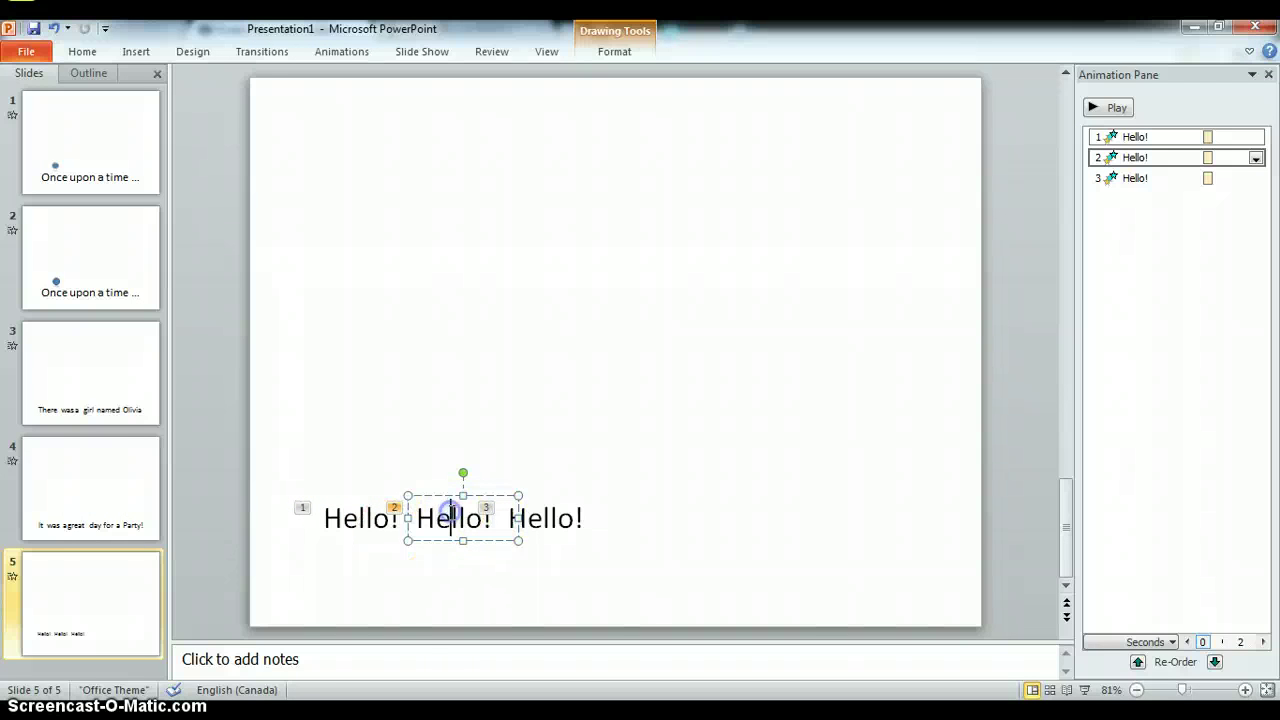
triple_click(443, 514)
text(It)
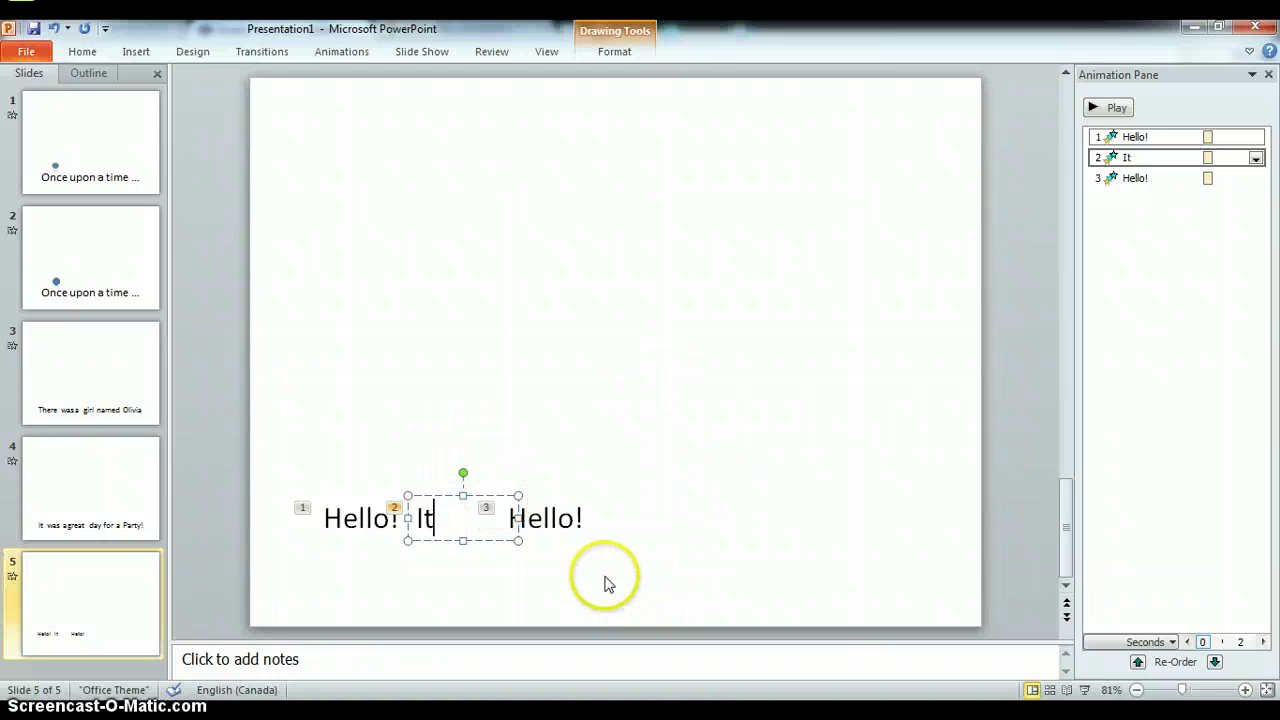
click(550, 517)
triple_click(539, 516)
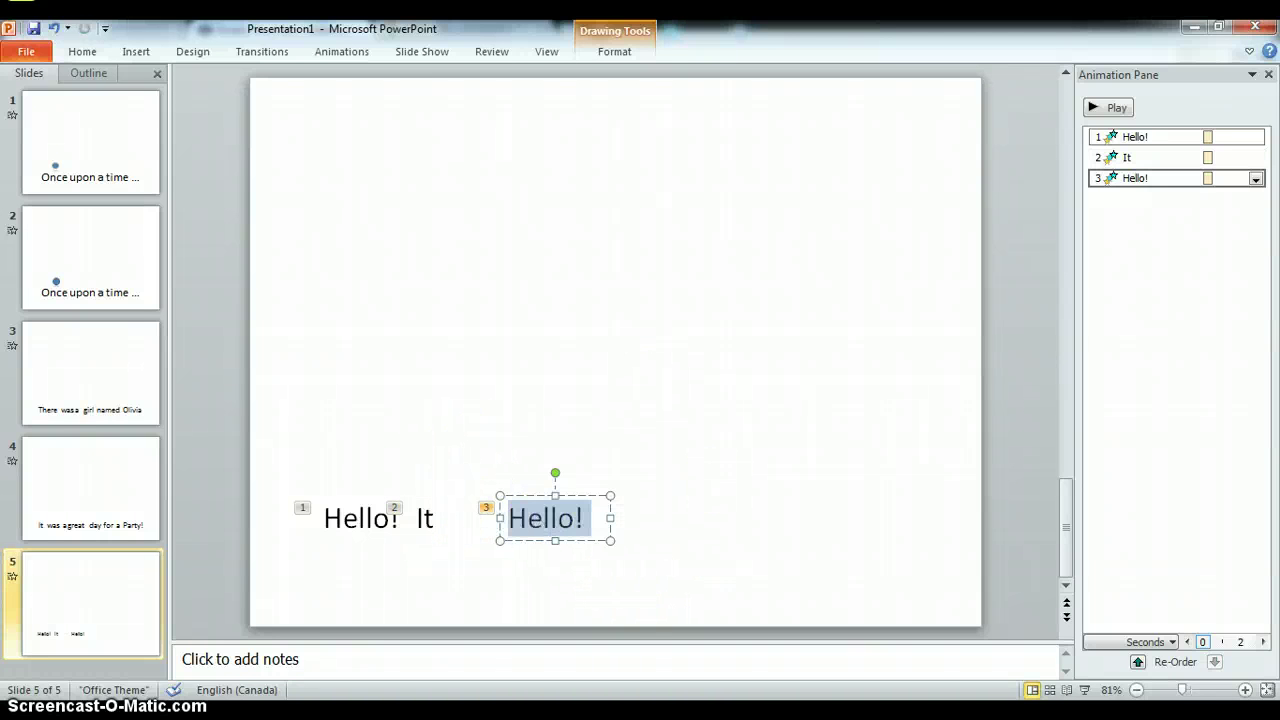
text(was)
- Move the "was" text box close behind "It" on the same line
click(617, 497)
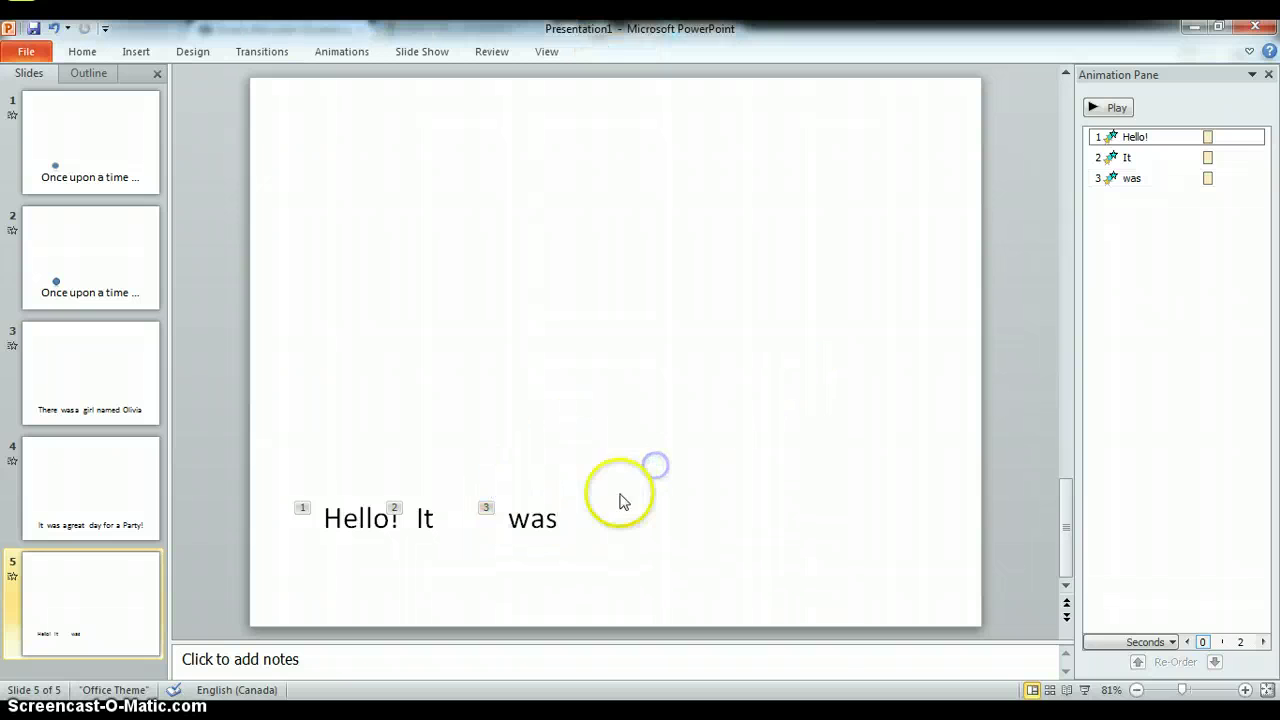
click(572, 513)
drag(580, 500, 514, 492)
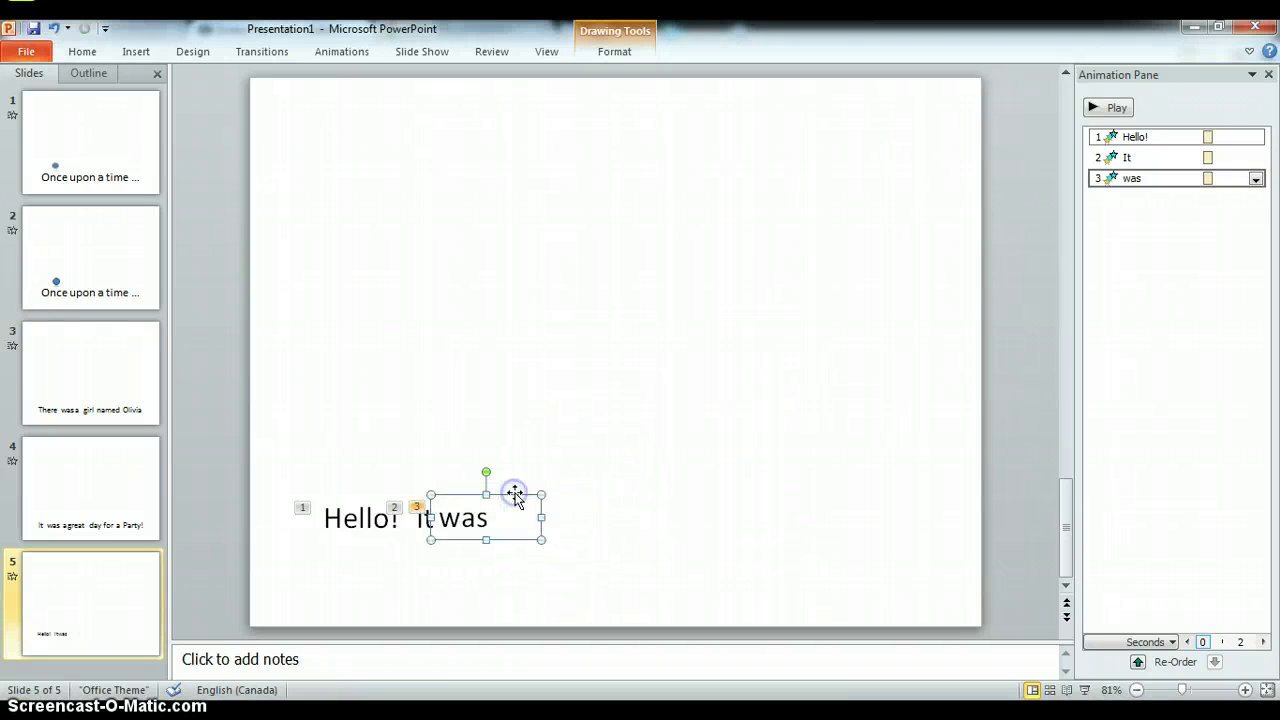
click(570, 585)
- Paste three more copies of the animated "Hello!" text box and line them up in a row after "was"
key(ctrl+v)
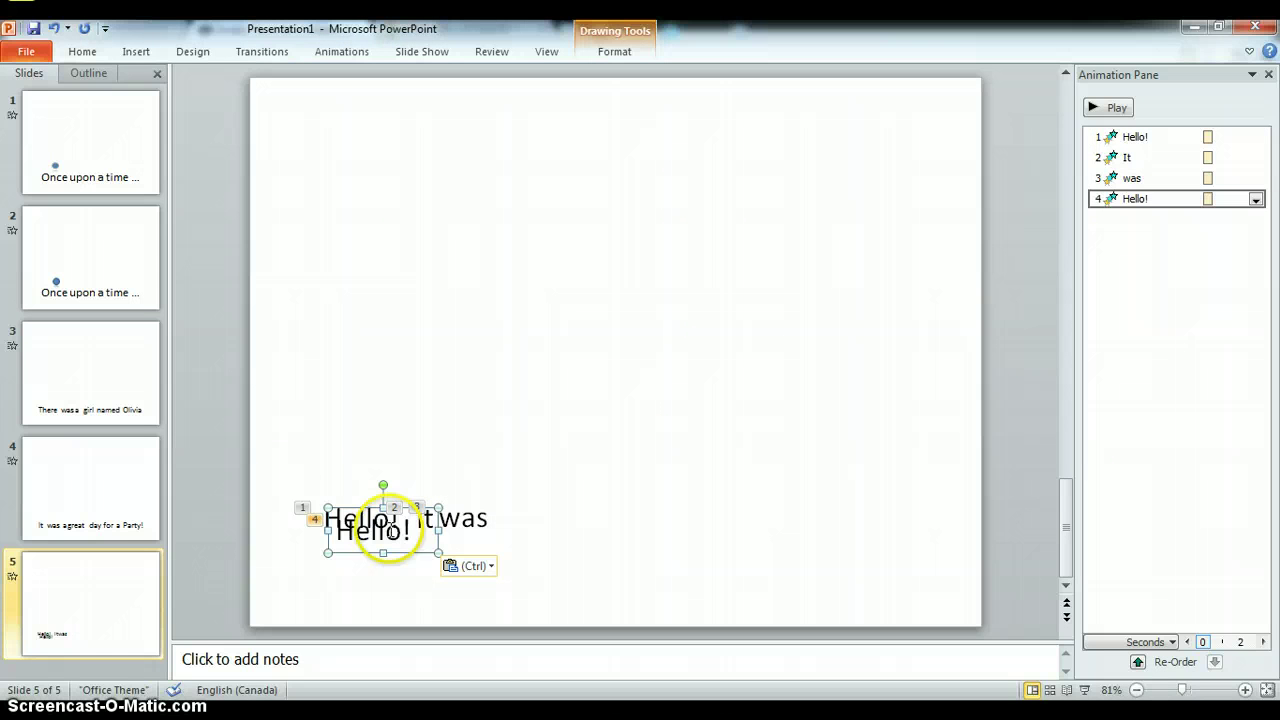
drag(388, 507, 508, 493)
key(ctrl+v)
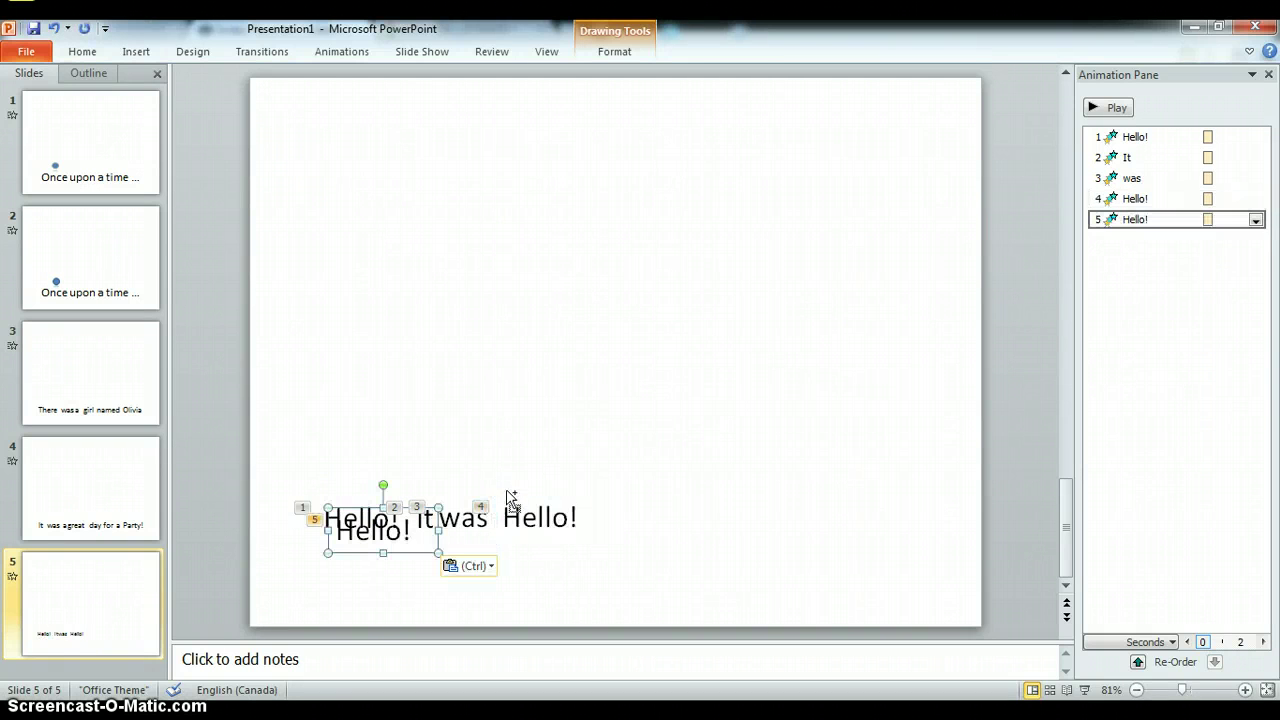
key(ctrl+v)
drag(368, 525, 405, 520)
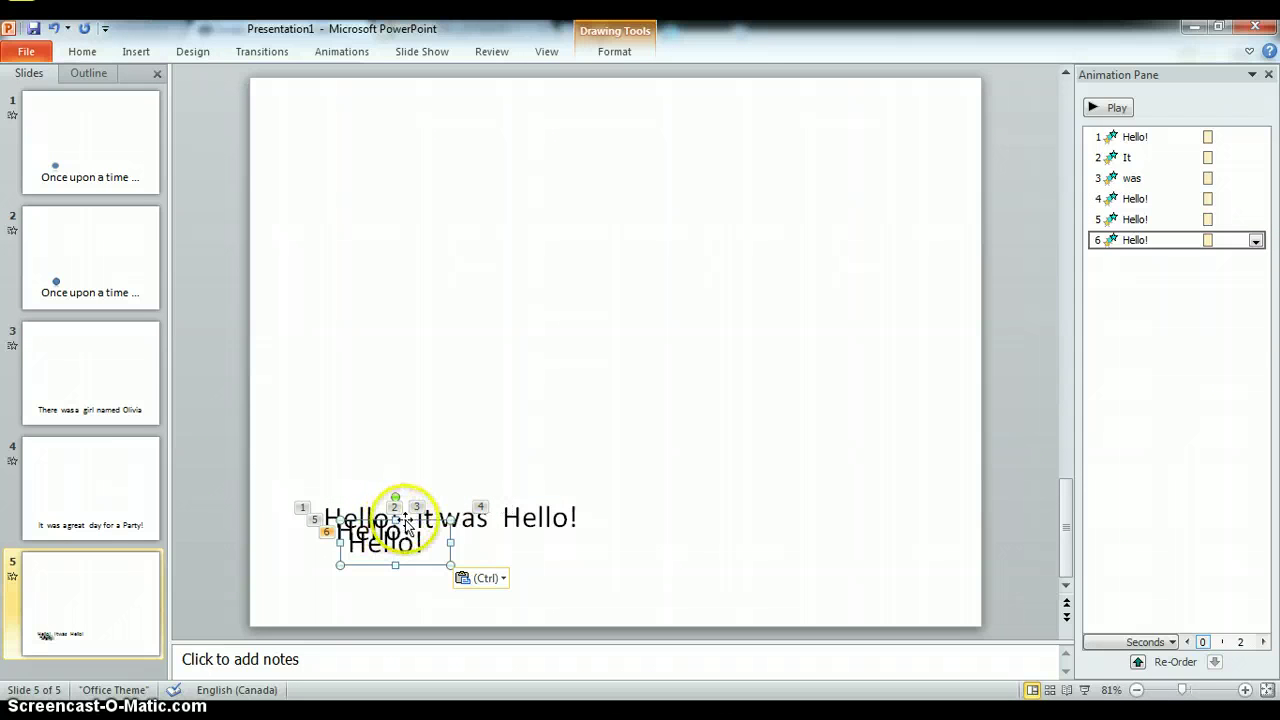
drag(673, 512, 643, 494)
drag(345, 527, 692, 490)
- Replace the text of the "Hello!" box directly after "was" with "a"
click(566, 512)
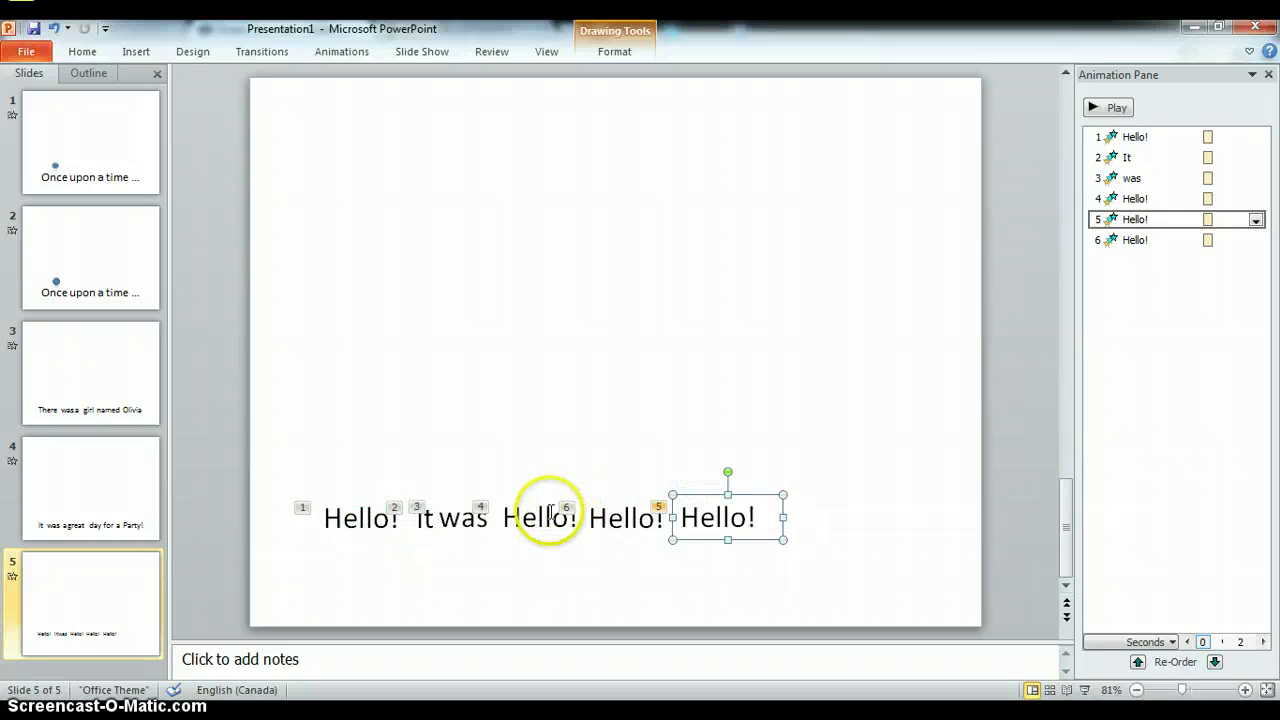
click(549, 514)
double_click(549, 517)
text(a)
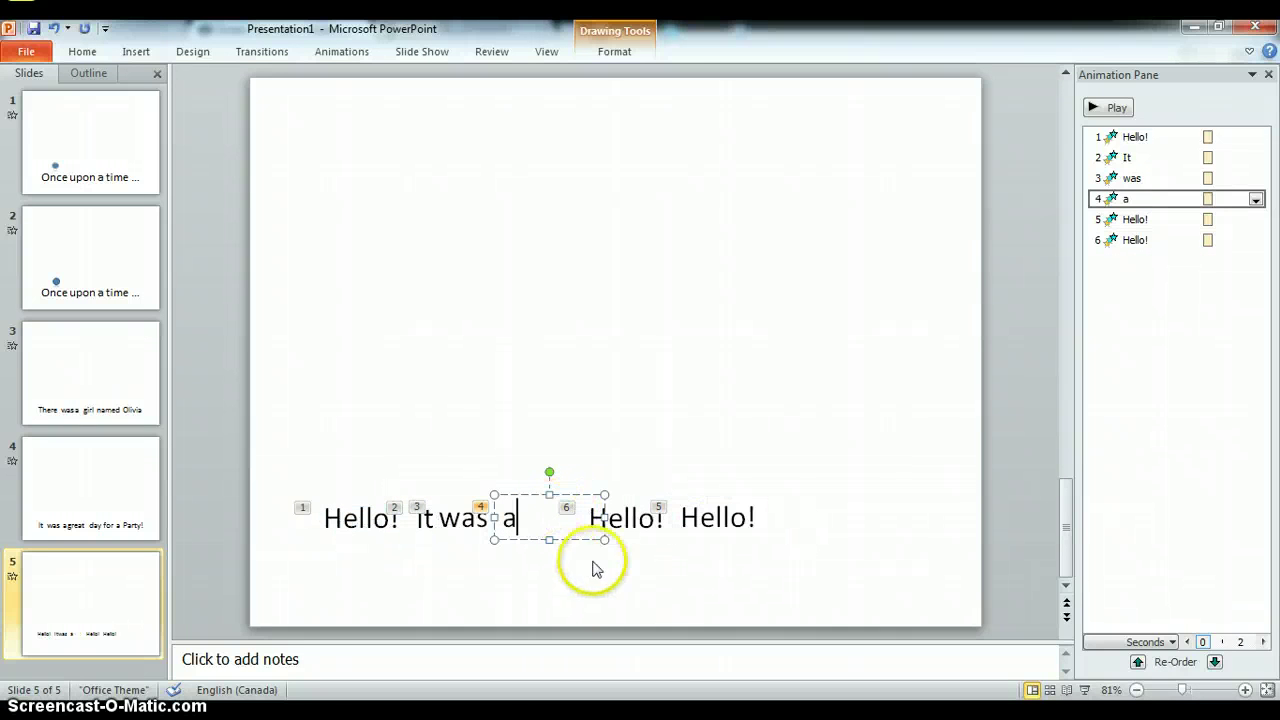
click(580, 557)
- Replace the text of the "Hello!" box following "a" with "brand" and move it close to "a"
click(628, 517)
double_click(616, 519)
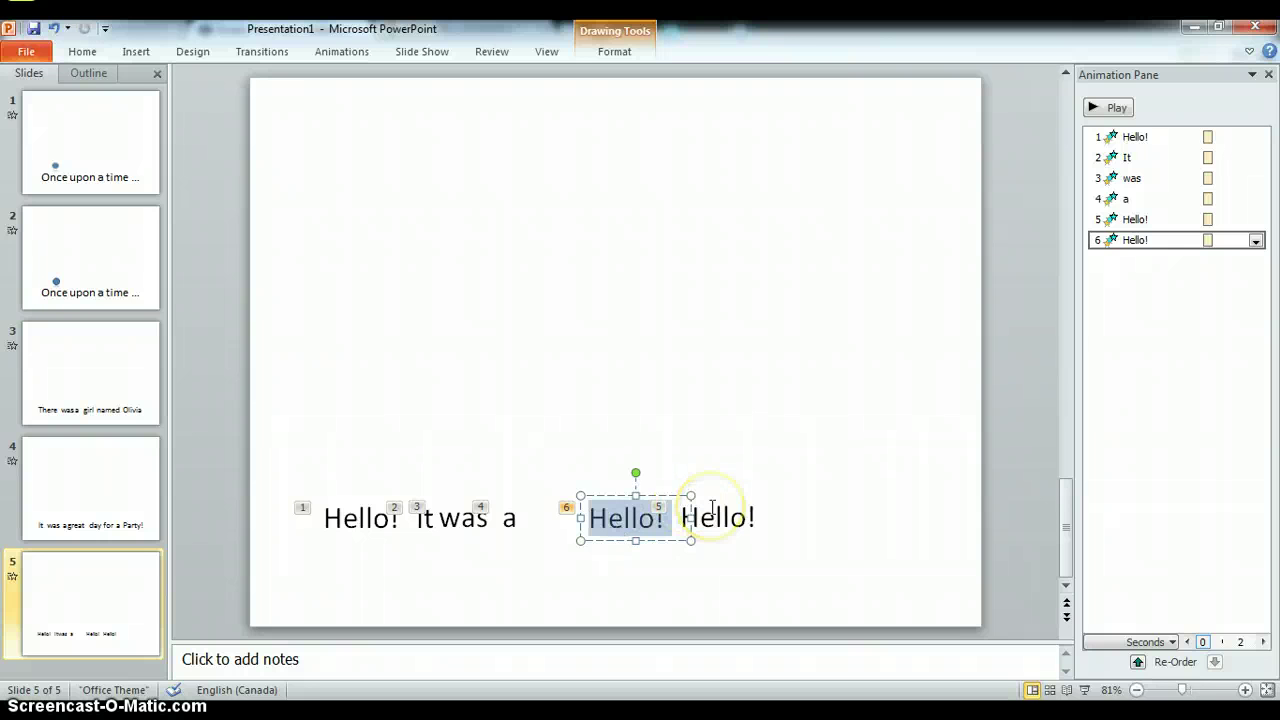
text(brand)
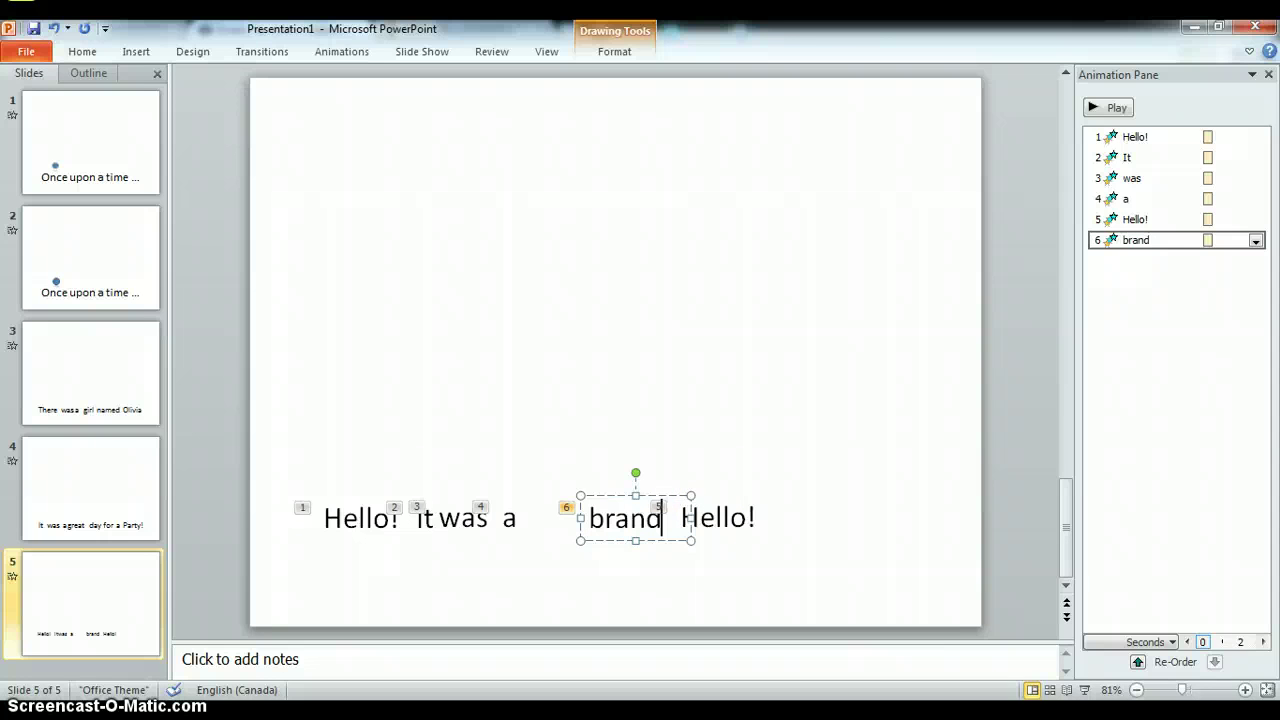
click(608, 552)
drag(612, 508, 562, 503)
click(608, 577)
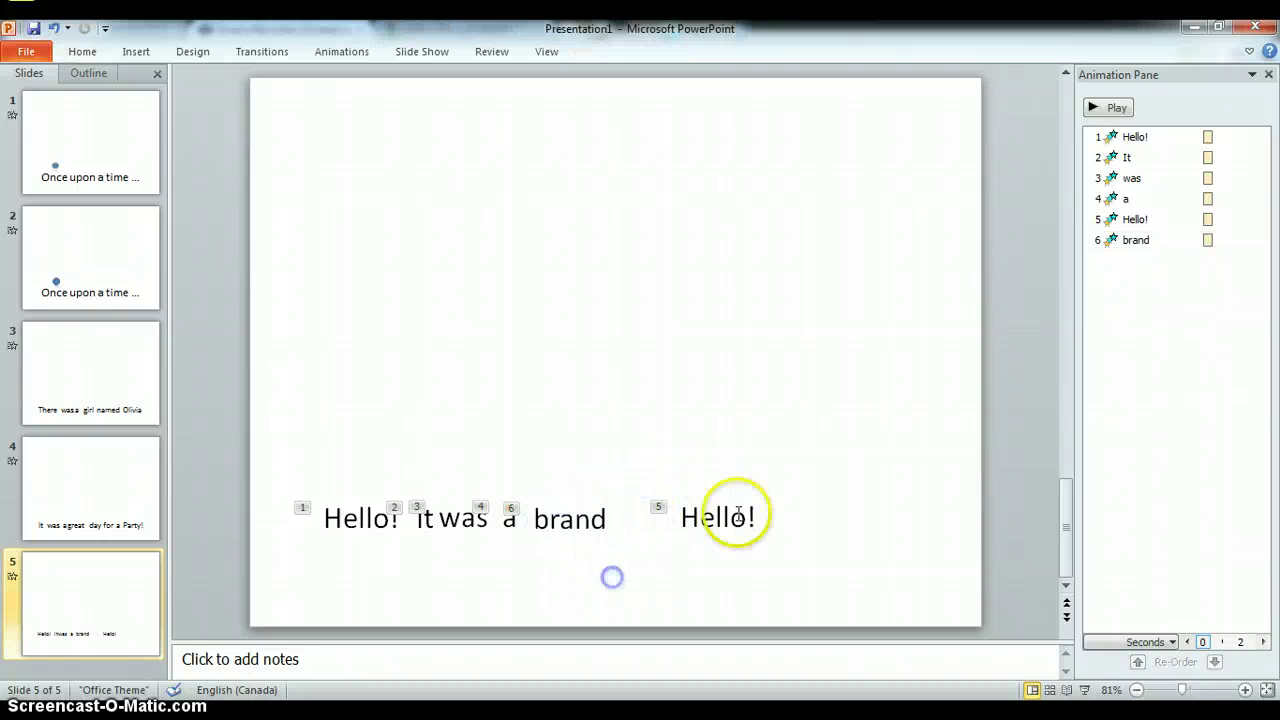
- Replace the text of the last "Hello!" box in the row with "new" and move it close to "brand"
click(731, 514)
key(ctrl+a)
text(n)
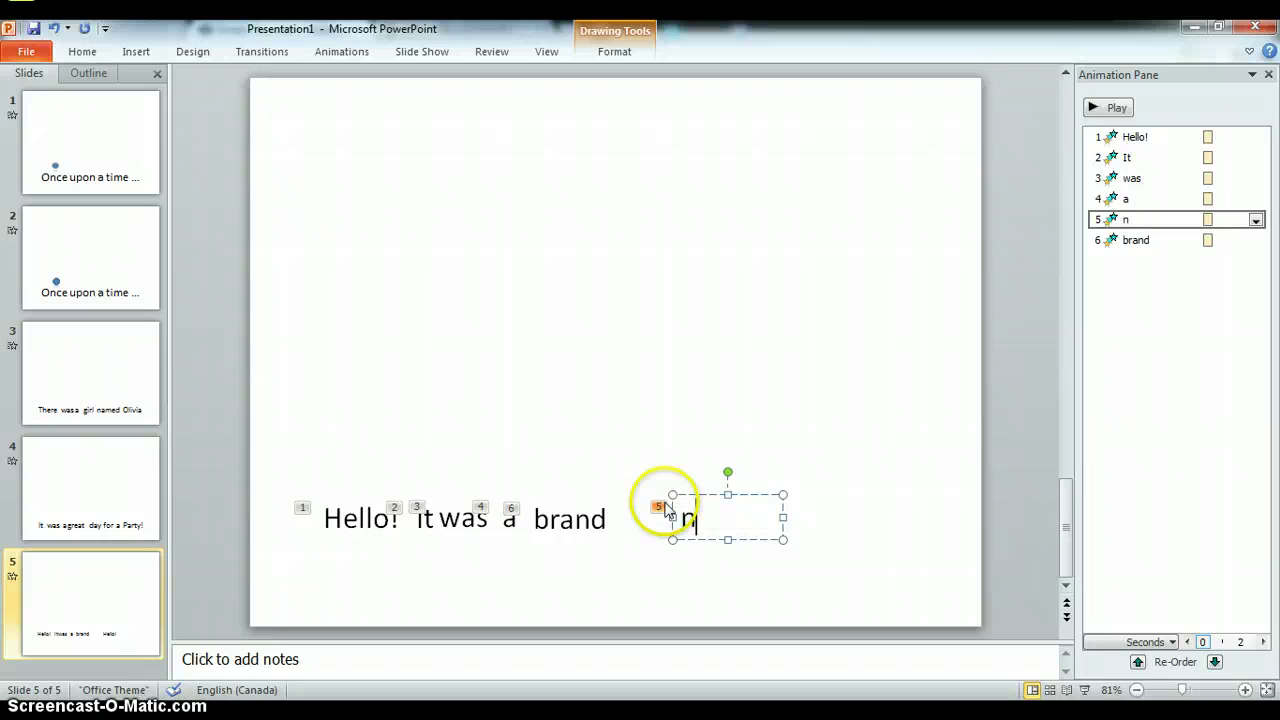
click(640, 478)
click(686, 496)
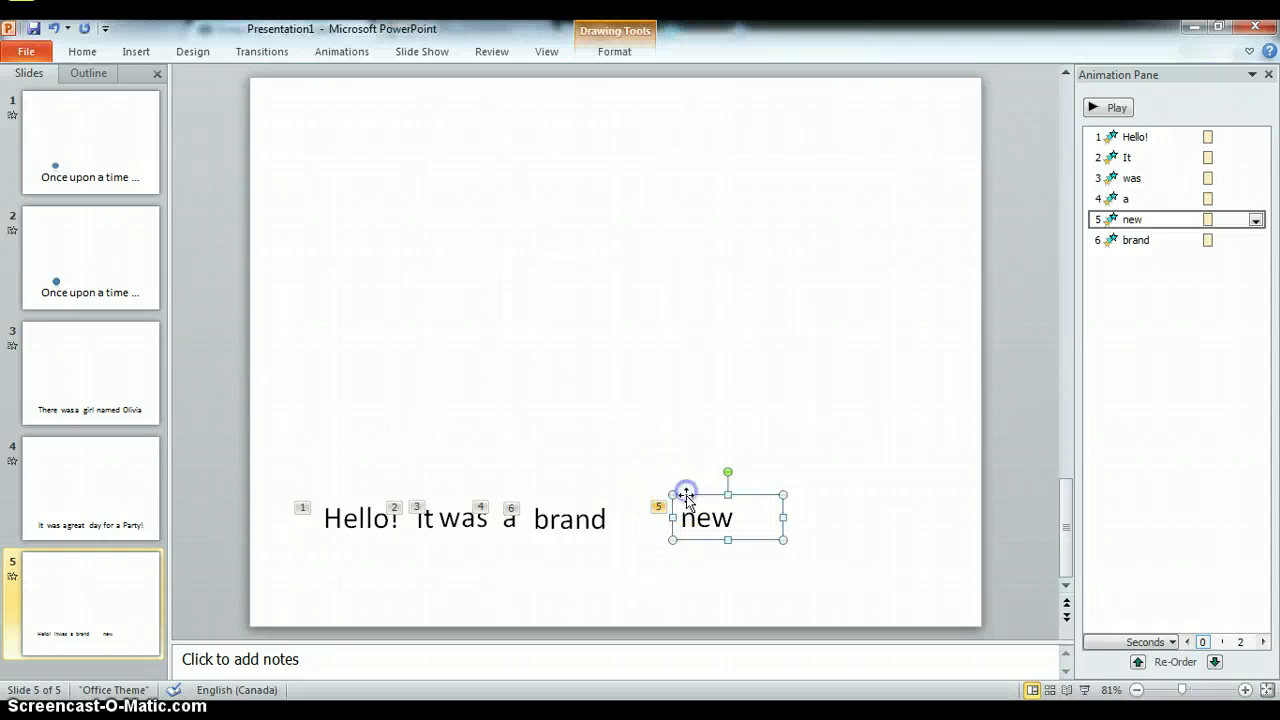
drag(688, 493, 632, 492)
click(711, 505)
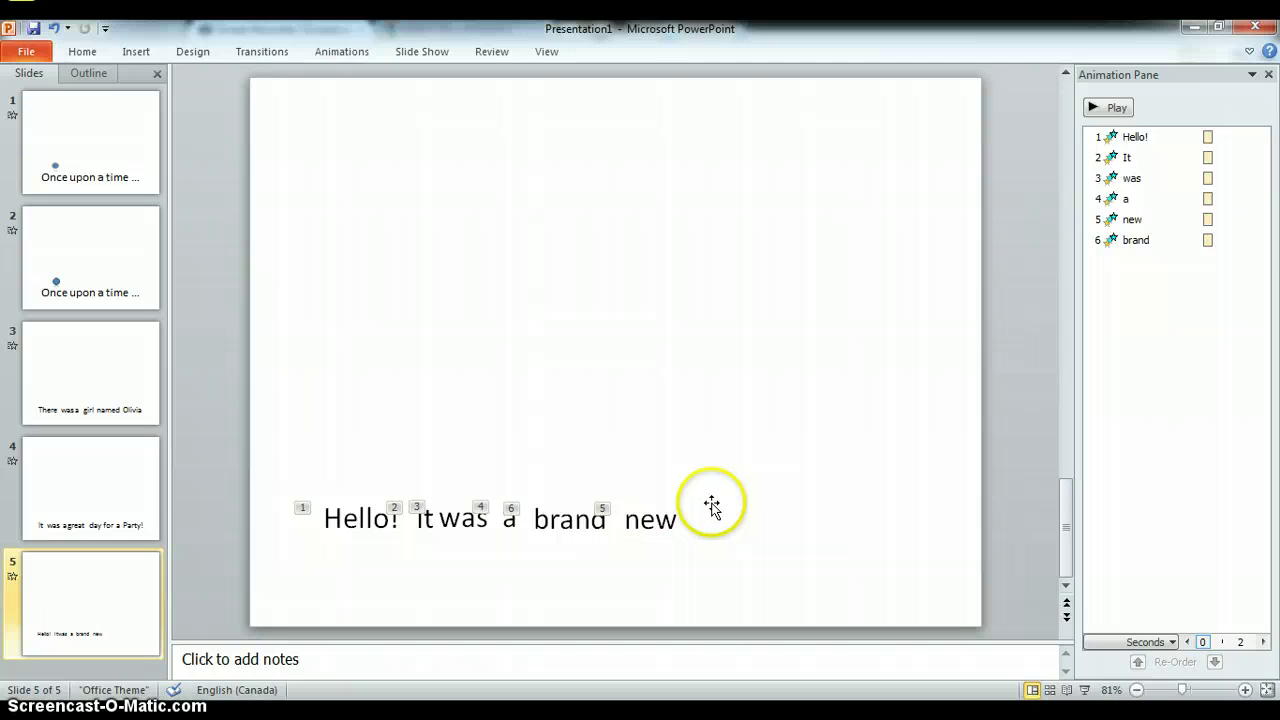
- Paste another copy of the animated "Hello!" text box, place it after "new" and select its text
key(ctrl+v)
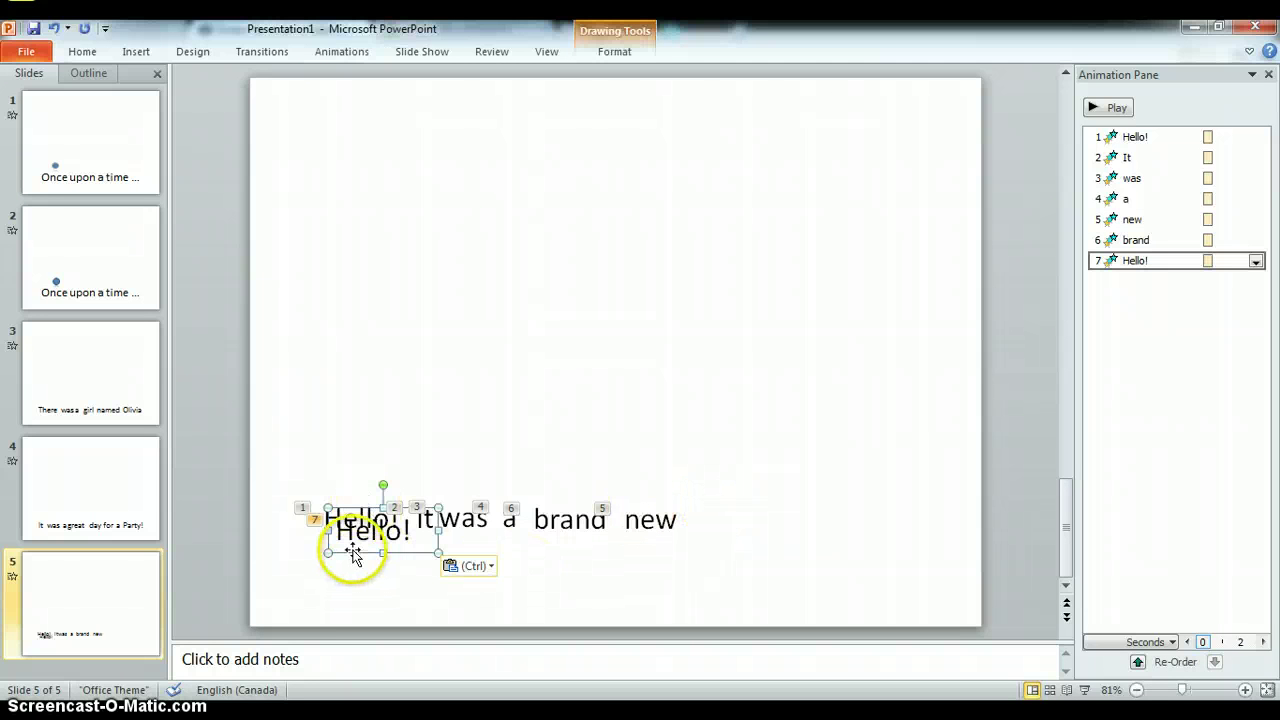
drag(351, 551, 703, 530)
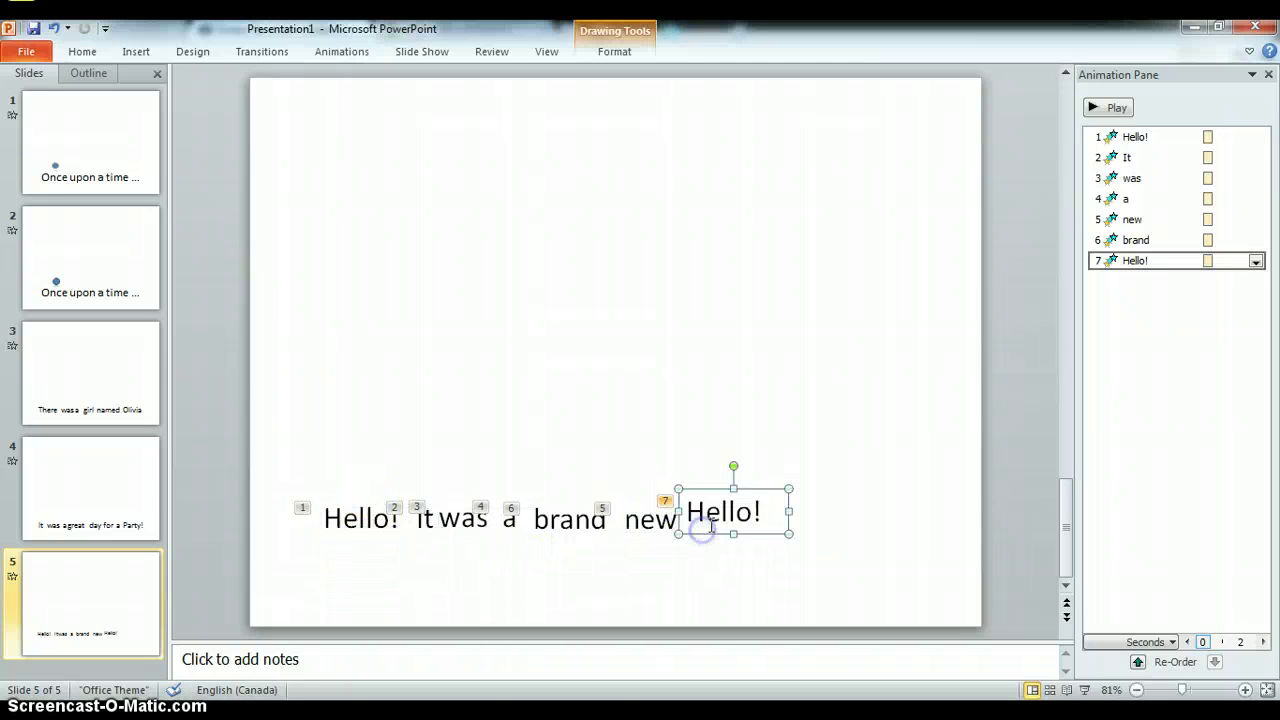
double_click(712, 512)
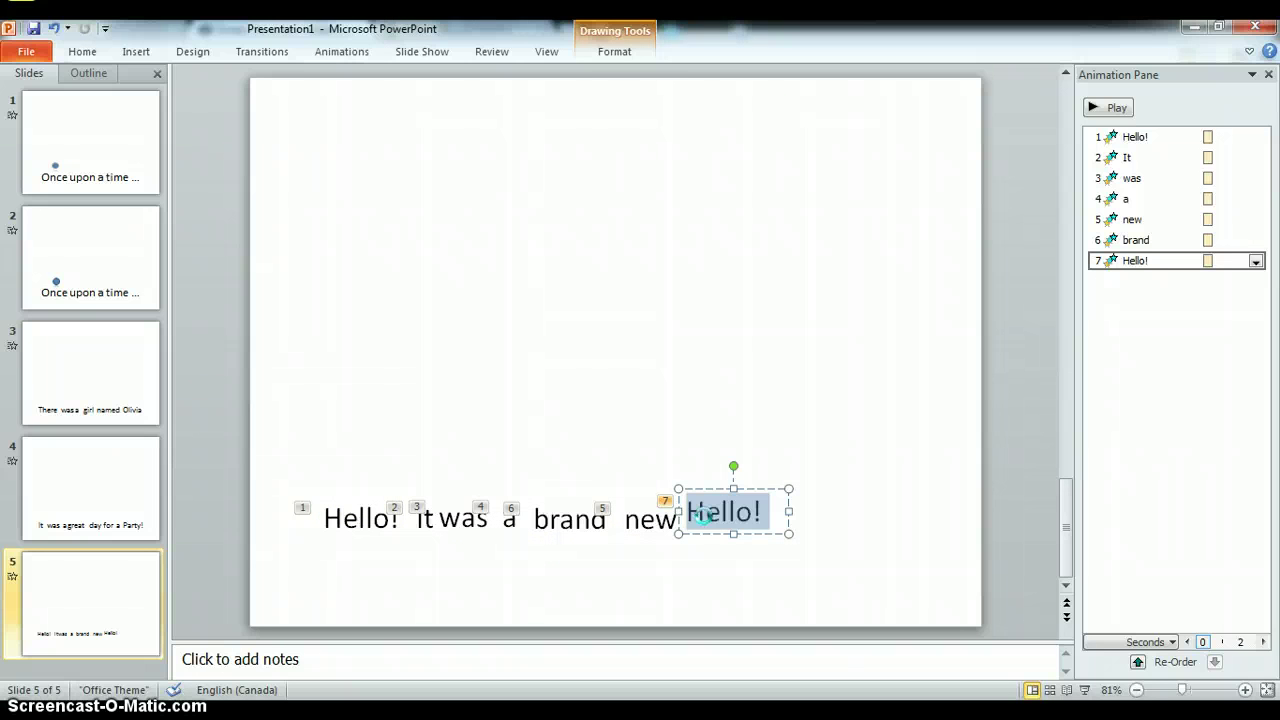
key(ctrl+s)
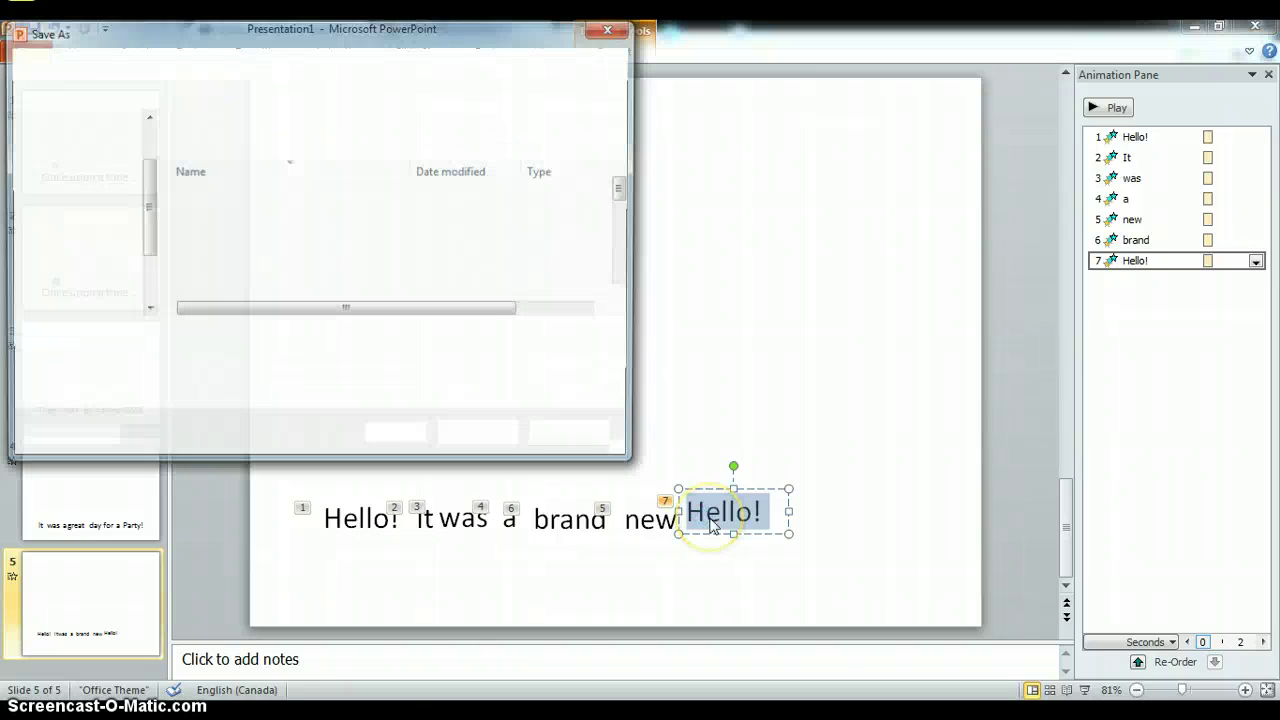
text(da)
click(632, 30)
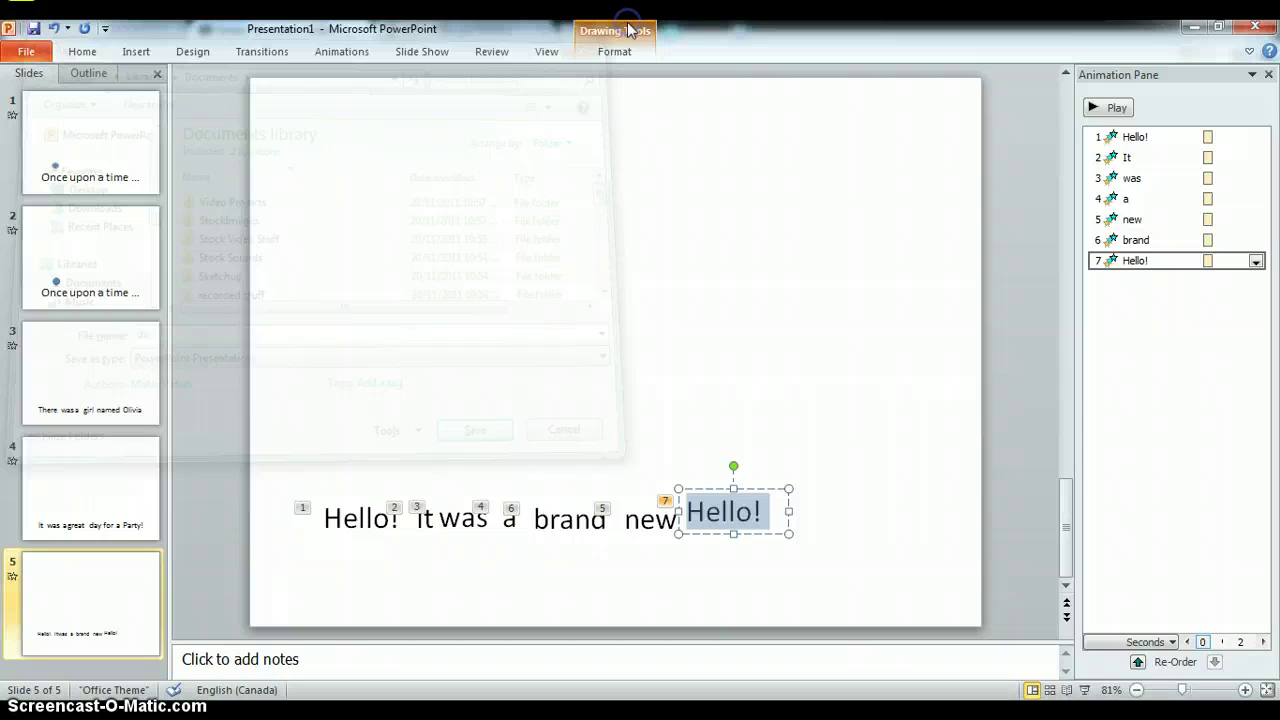
- Replace the selected "Hello!" after "new" with "day!" and undo the automatic capitalization of its first letter
text(d)
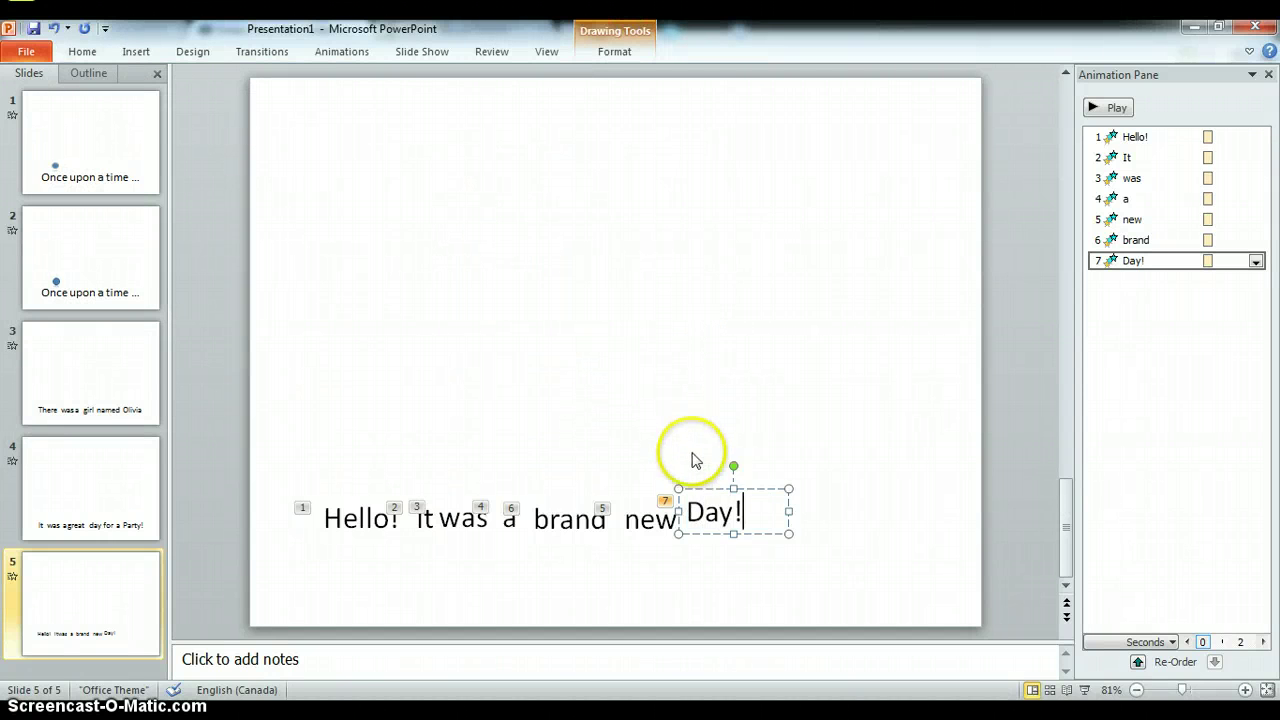
click(686, 515)
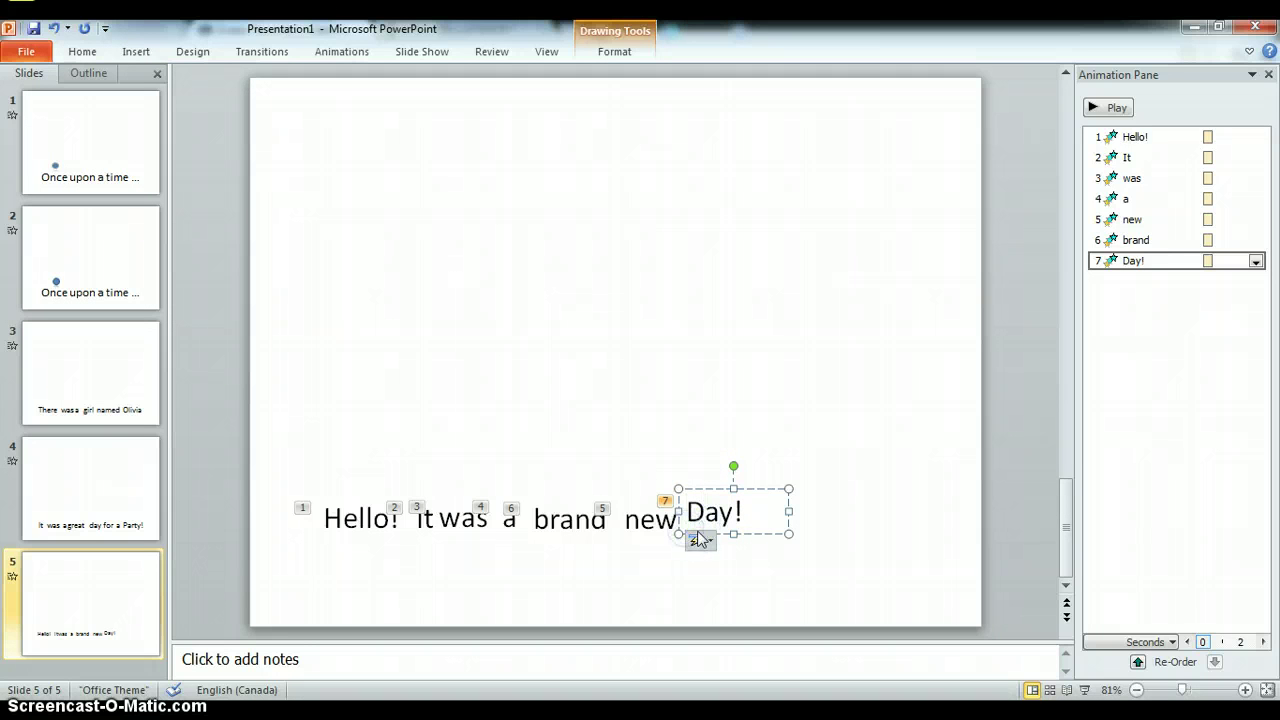
click(700, 540)
click(725, 561)
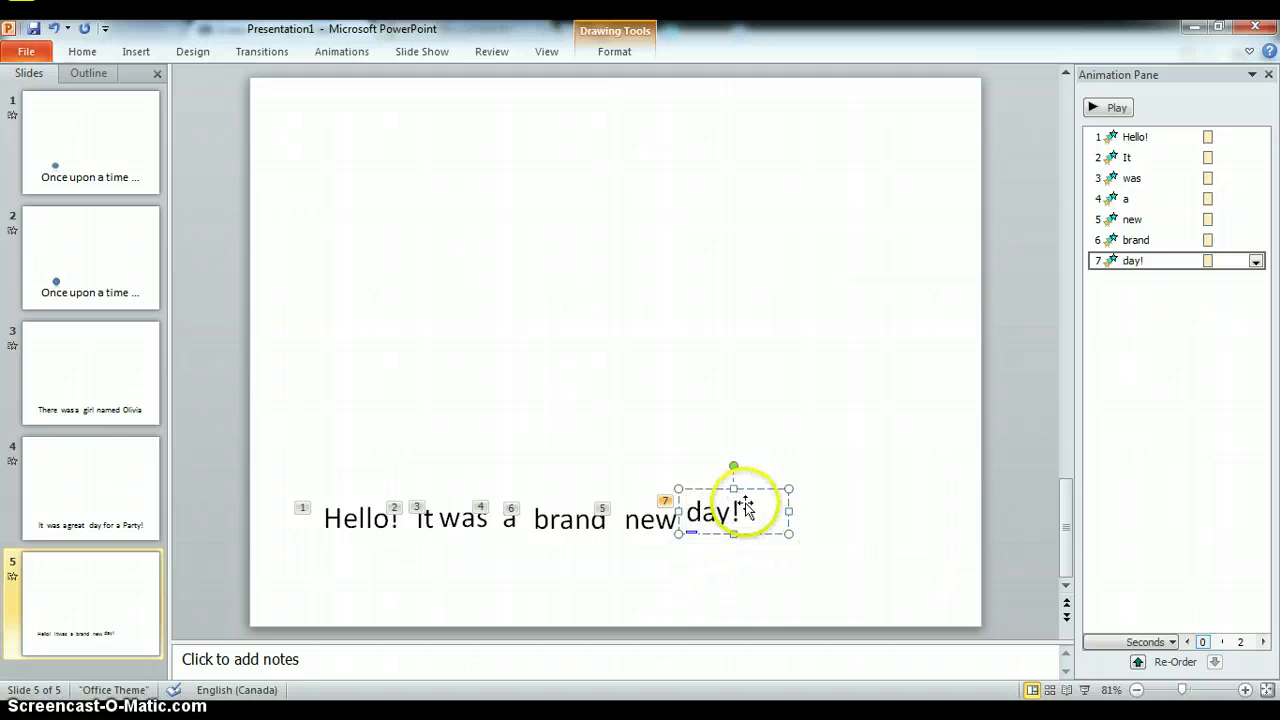
- Move the "day!" box close to "new" in line with the sentence, and preview the slide's animations
drag(745, 508, 752, 515)
click(815, 518)
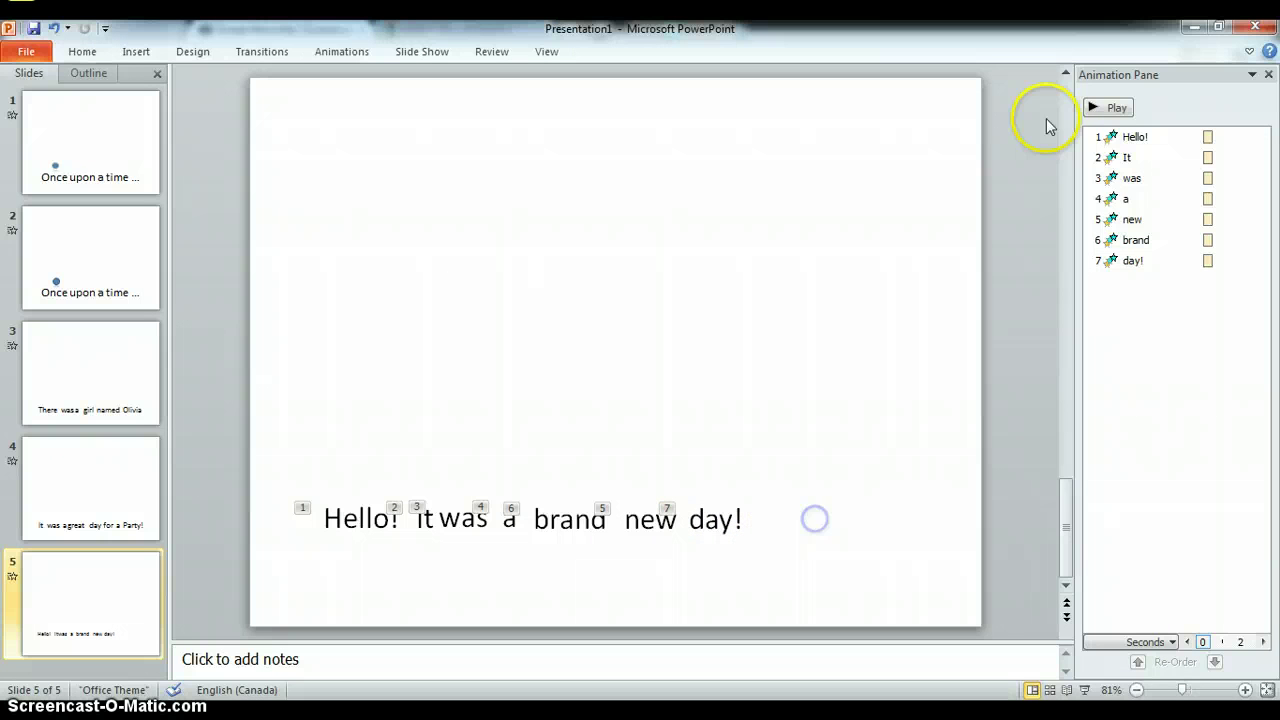
click(1106, 110)
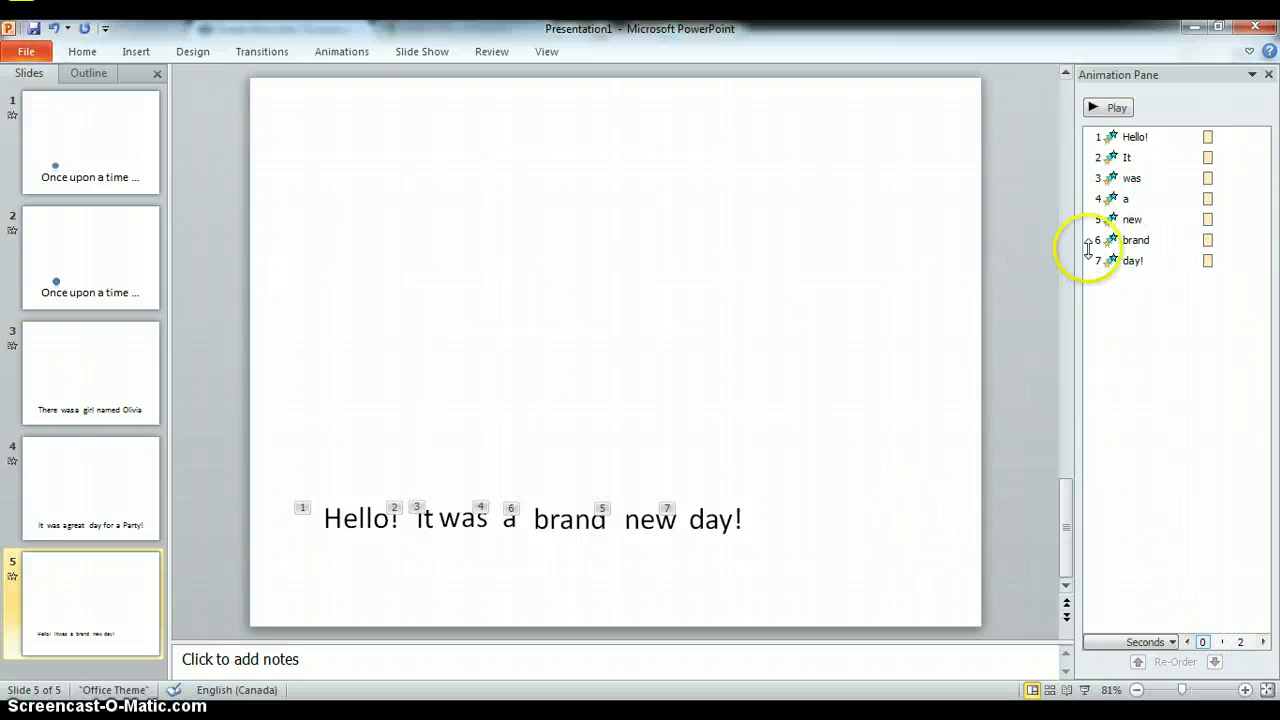
- Reorder the animations so that "brand" plays before "new", and preview the sequence
drag(1118, 244, 1116, 220)
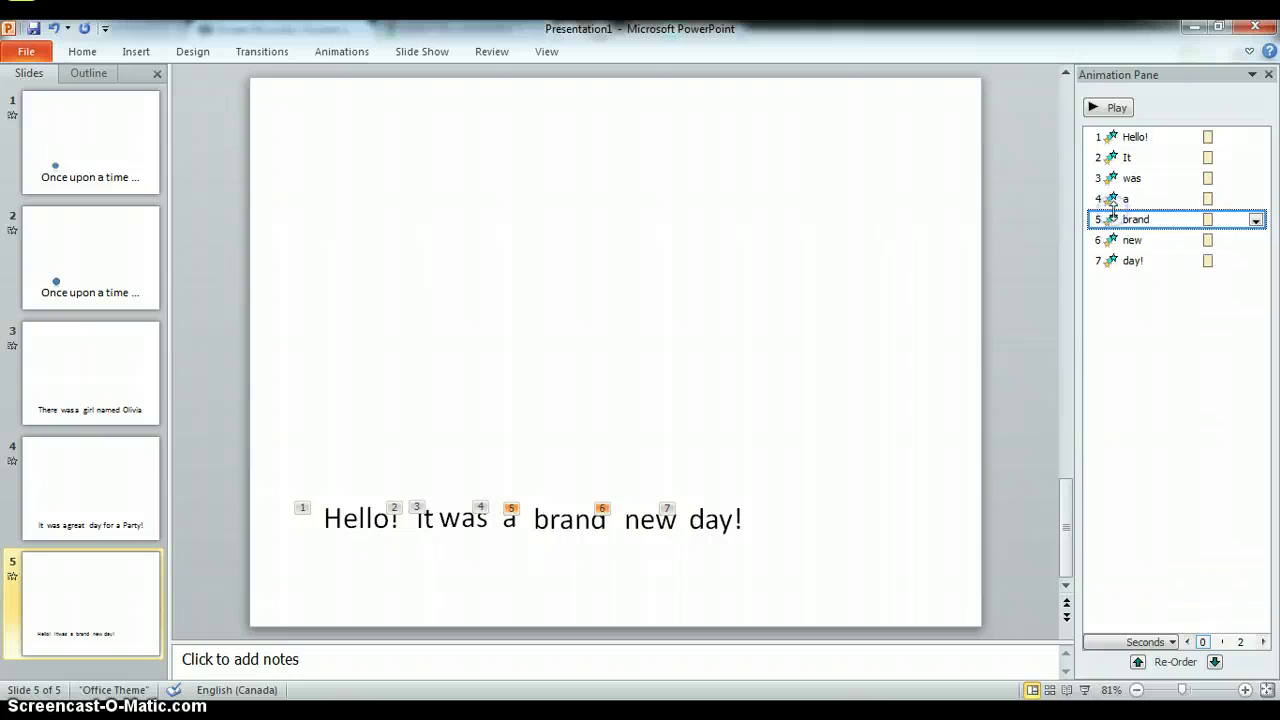
click(1118, 109)
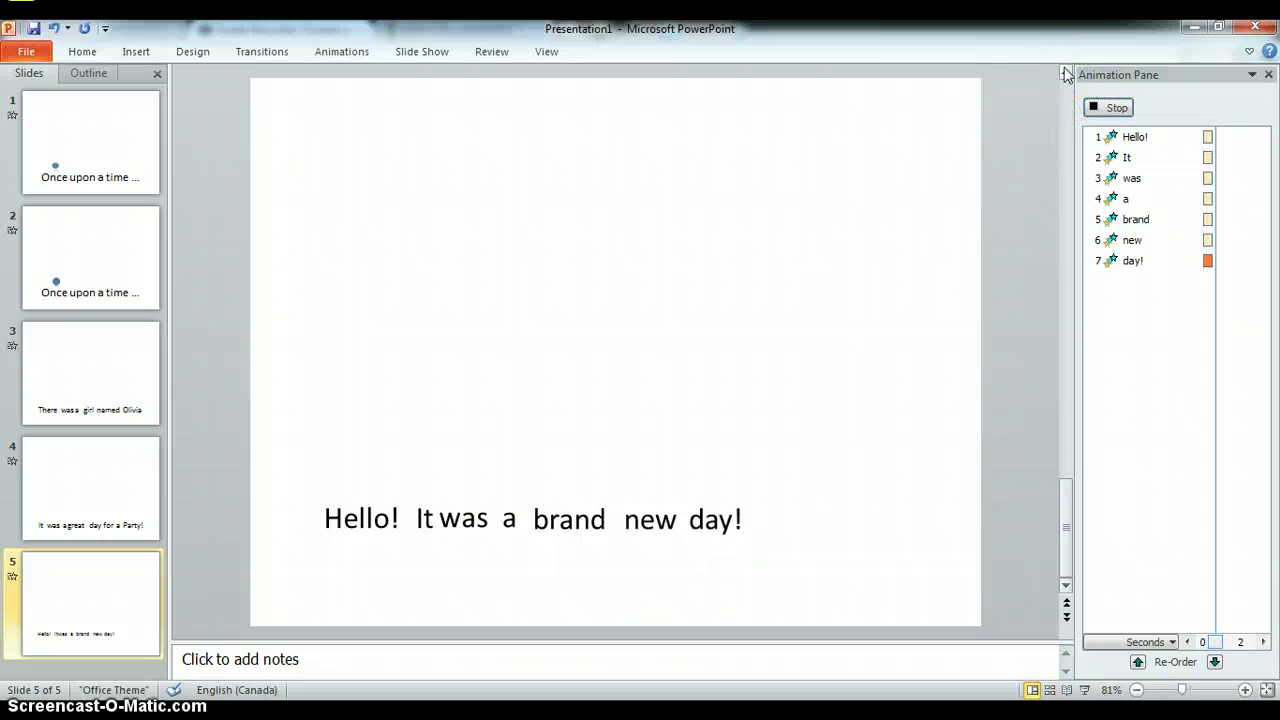
click(1117, 108)
- Check the start options of the "Hello!" animation without changing them, and replay the slide's animations
click(1123, 134)
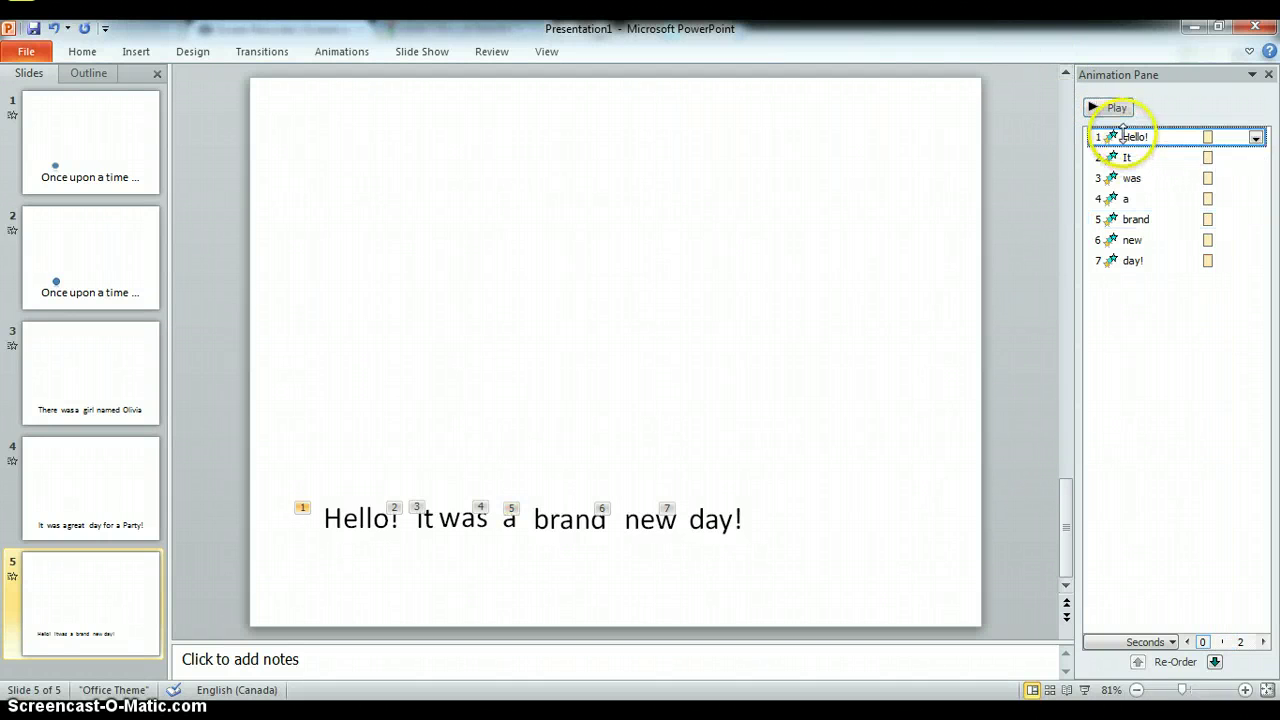
click(1254, 139)
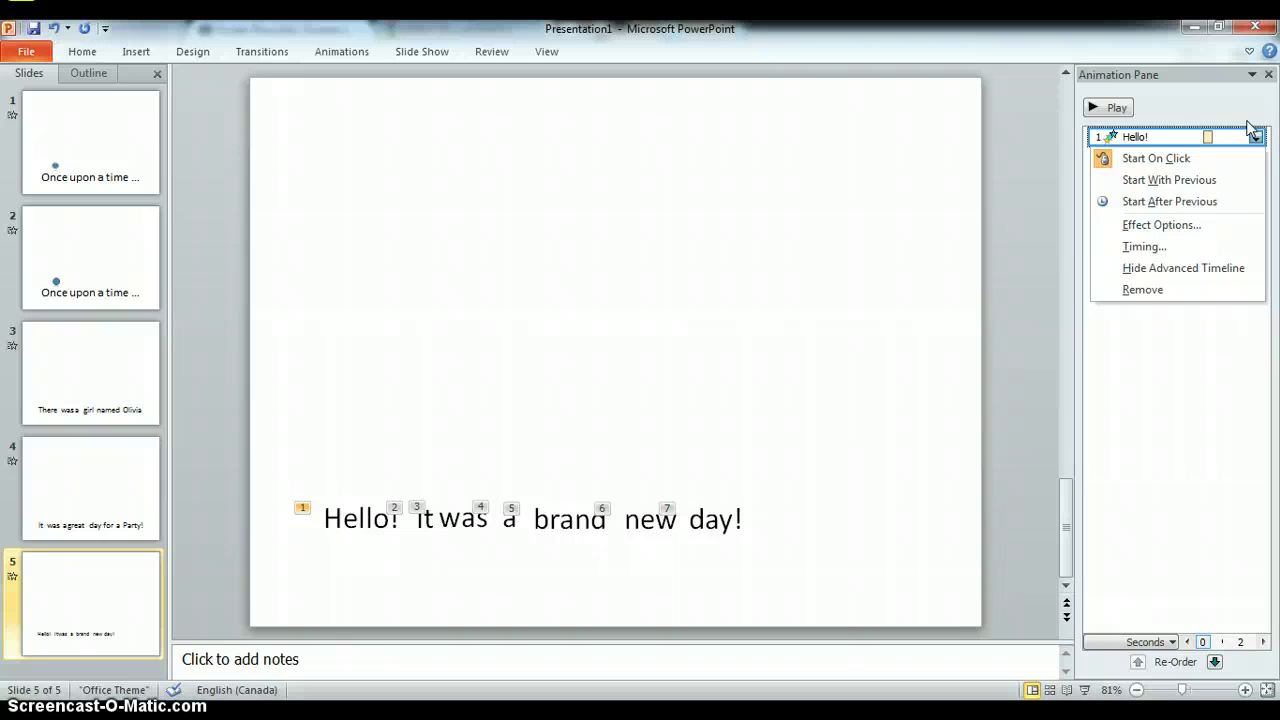
click(1034, 218)
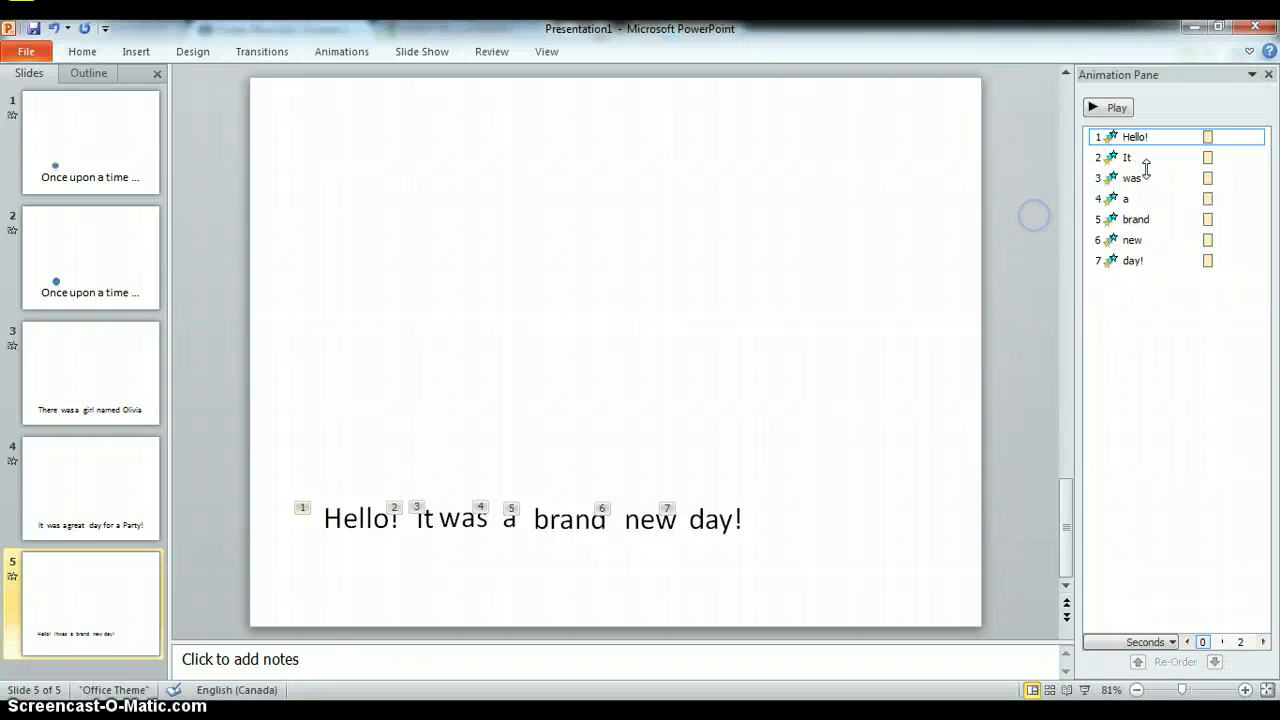
click(1091, 108)
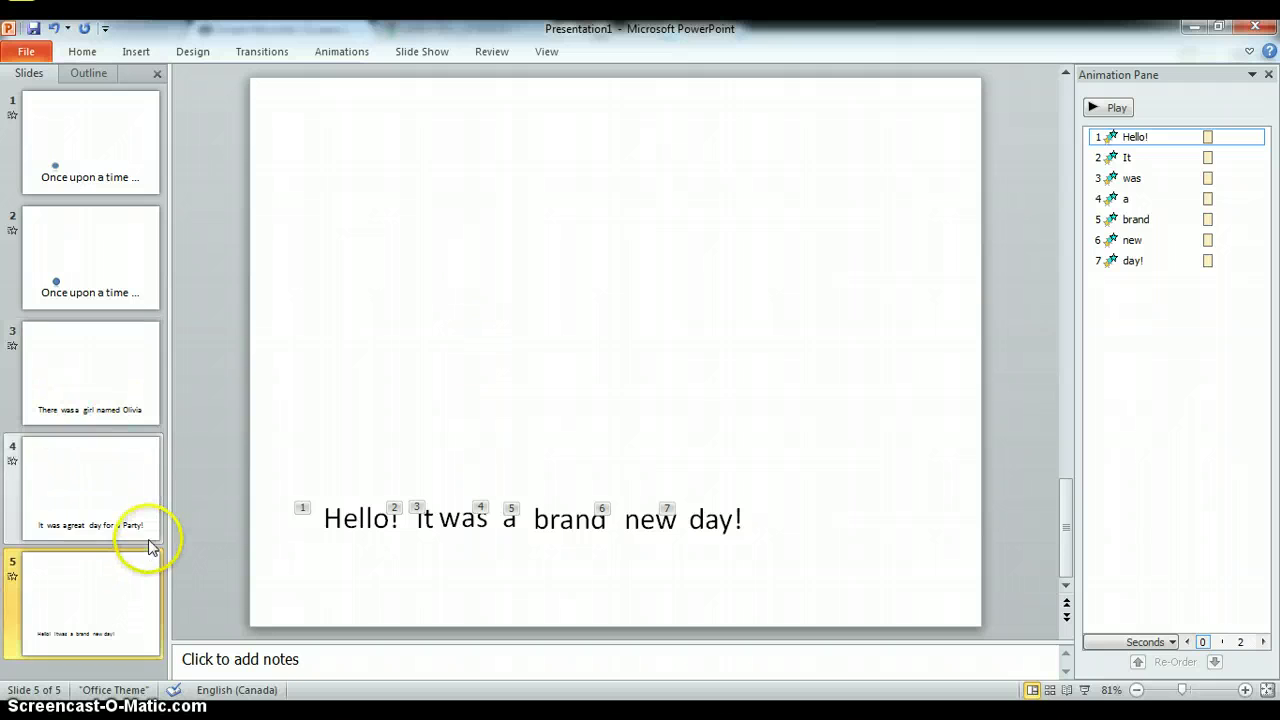
- Duplicate slide 5 with the animated sentence "Hello! It was a brand new day!"
right_click(120, 573)
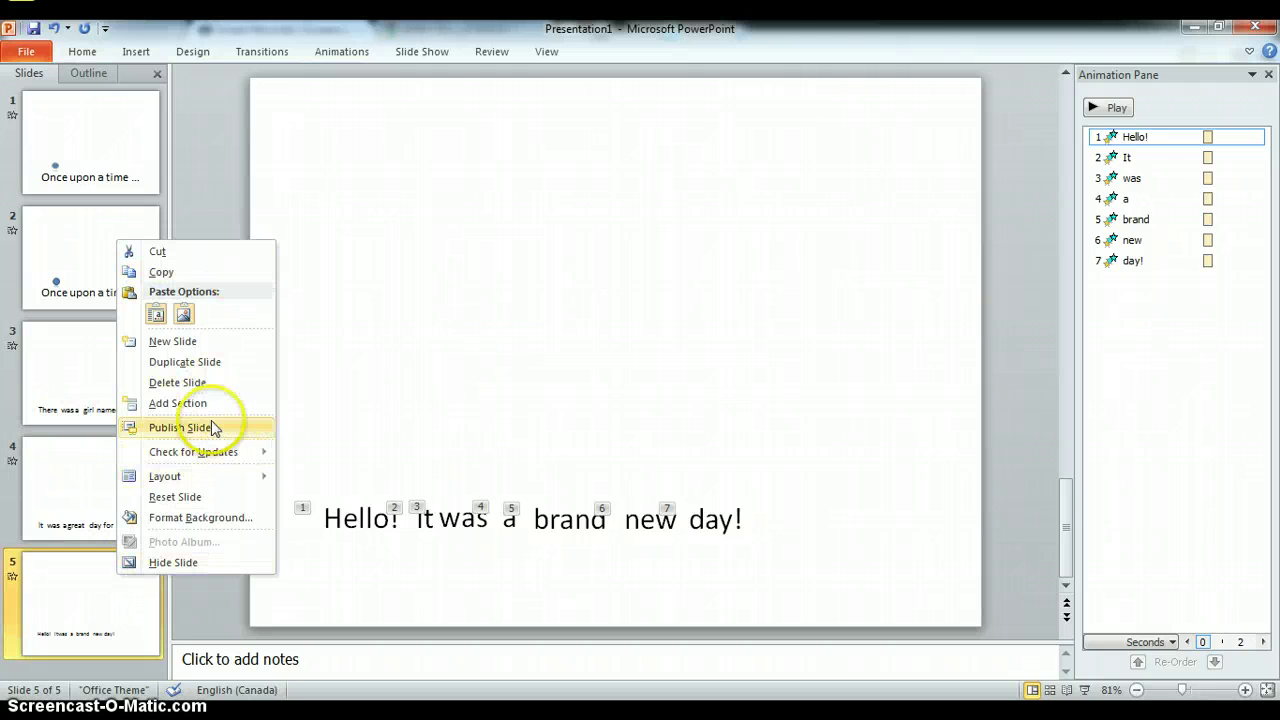
click(207, 365)
click(292, 558)
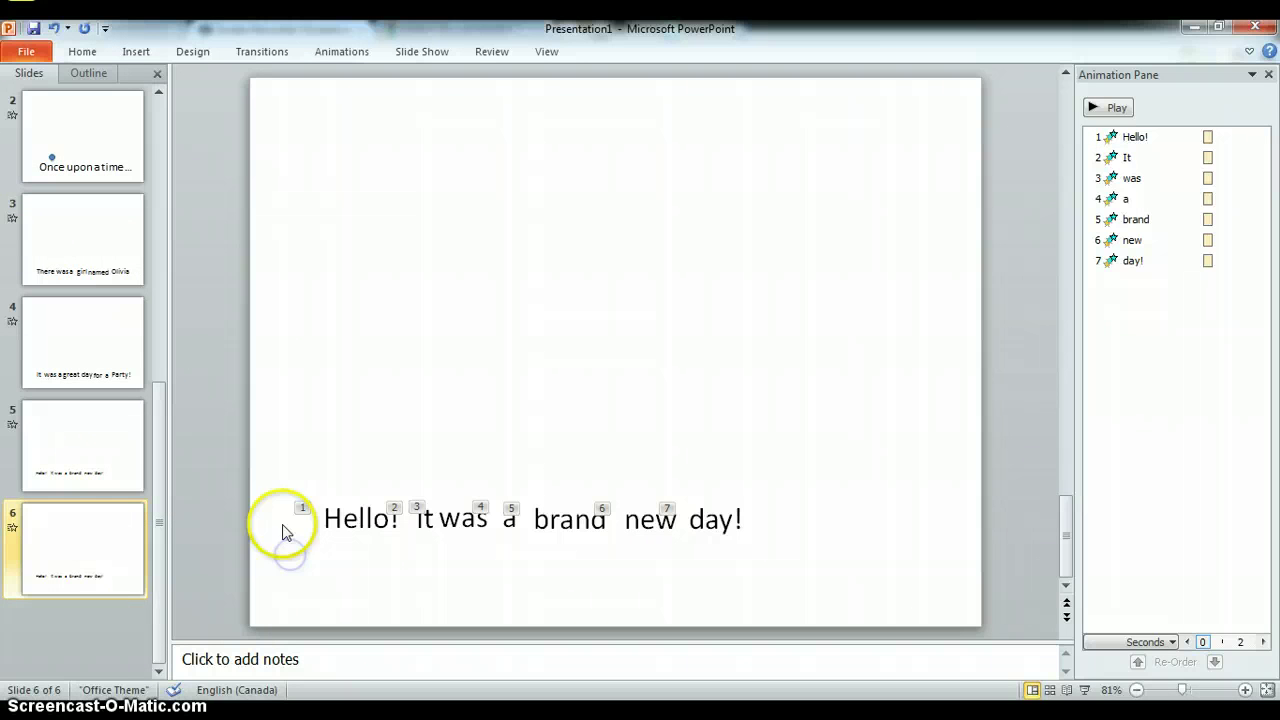
- Look at the "Hello!" text box on the duplicated slide, deselect it and go back to slide 3
click(343, 519)
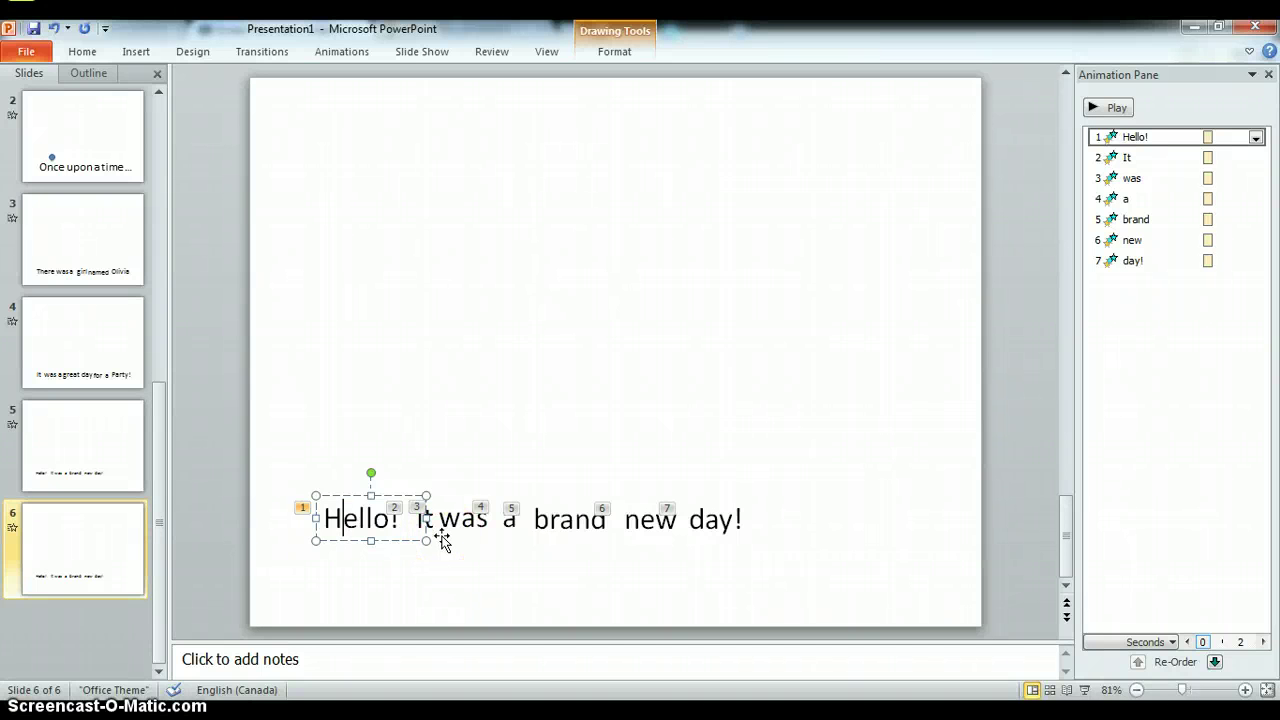
click(311, 293)
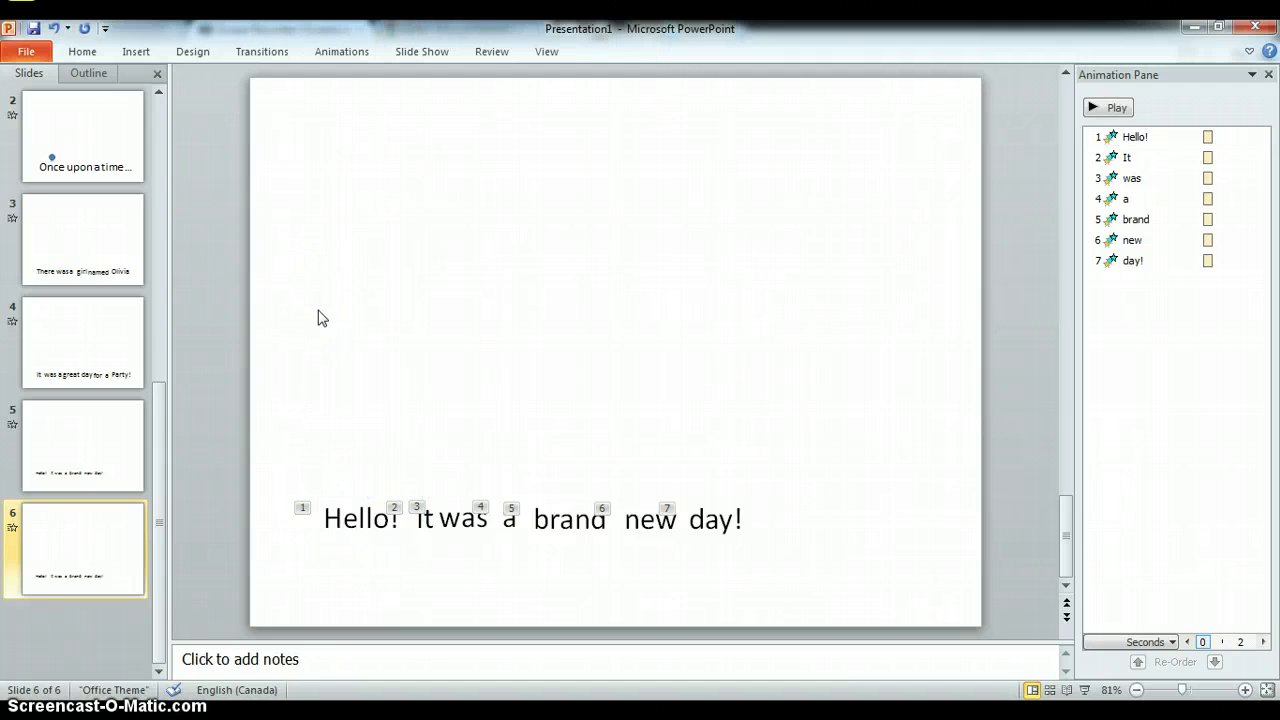
scroll(257, 372, up, 3)
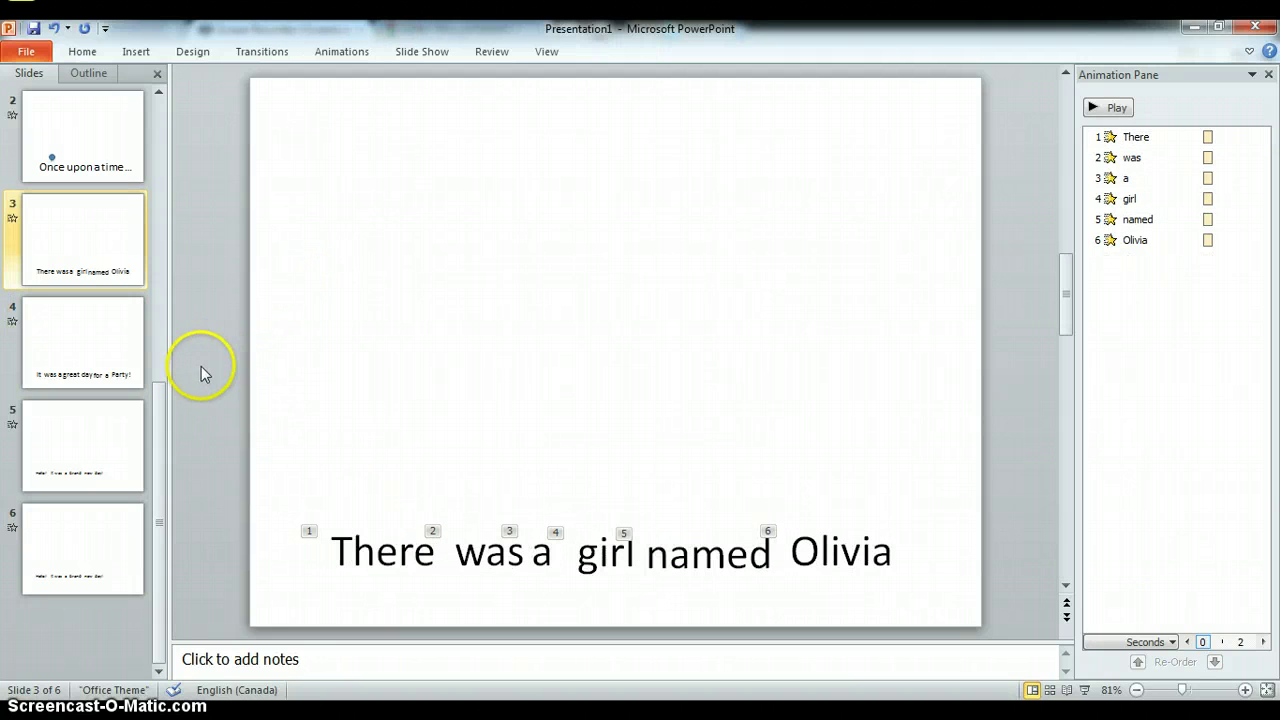